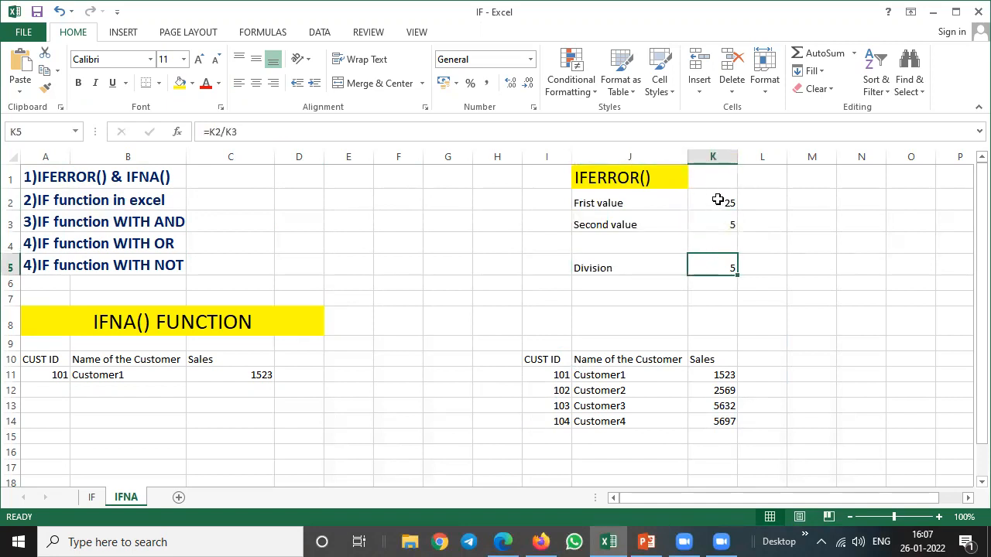
Enter a formula in the Division cell K5 that divides K2 by K3.
type("=")
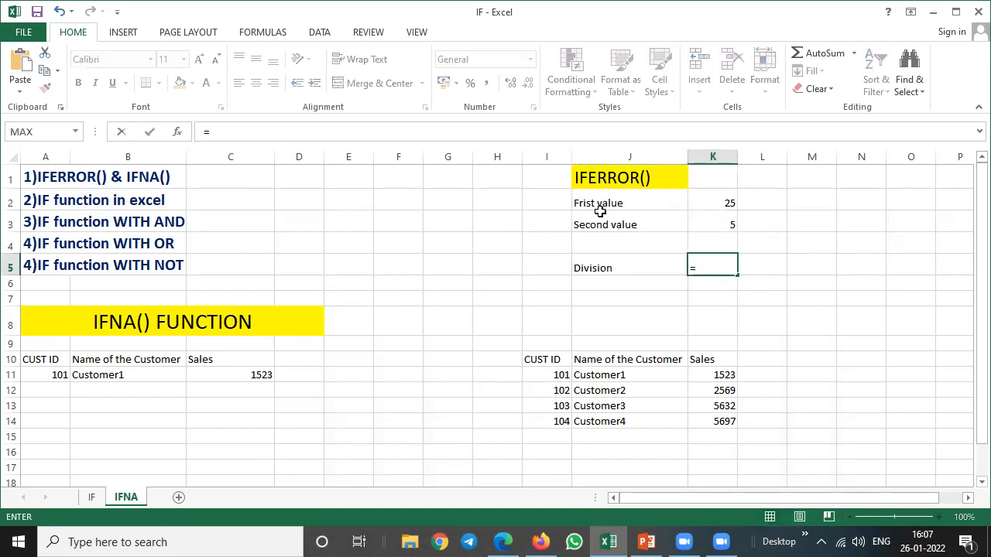
left_click(724, 202)
type("/")
left_click(713, 224)
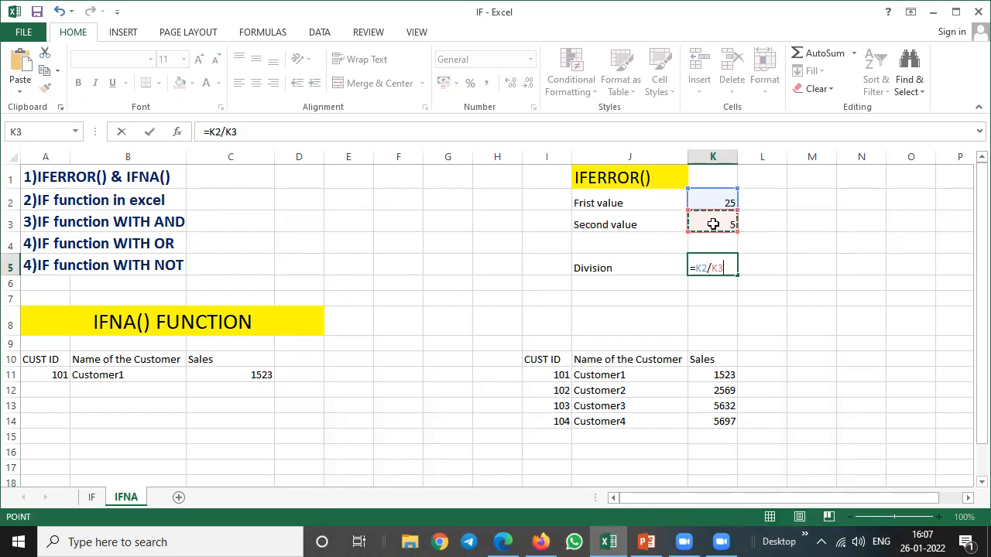
key("Return")
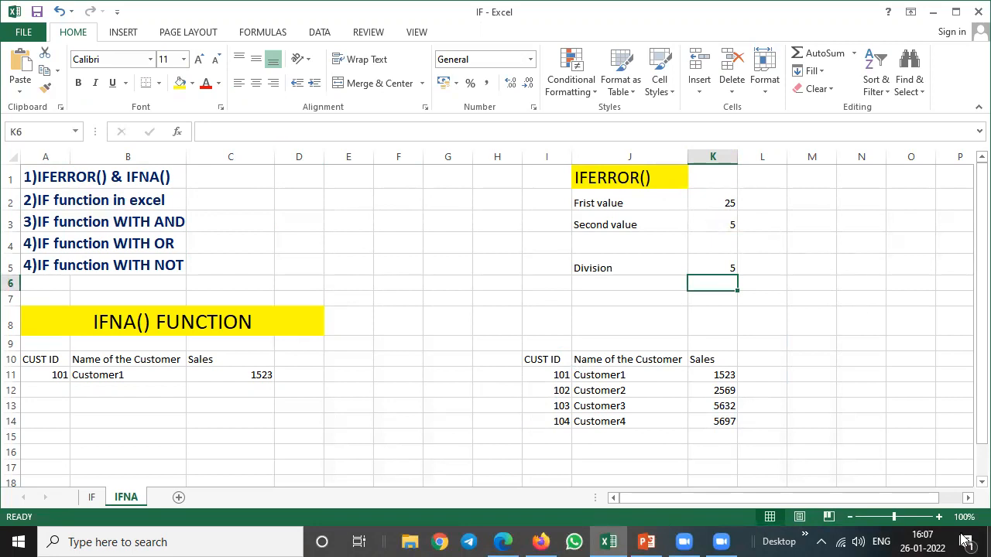
Set the first value in K2 to 0.
left_click(939, 517)
left_click(939, 517)
left_click(939, 517)
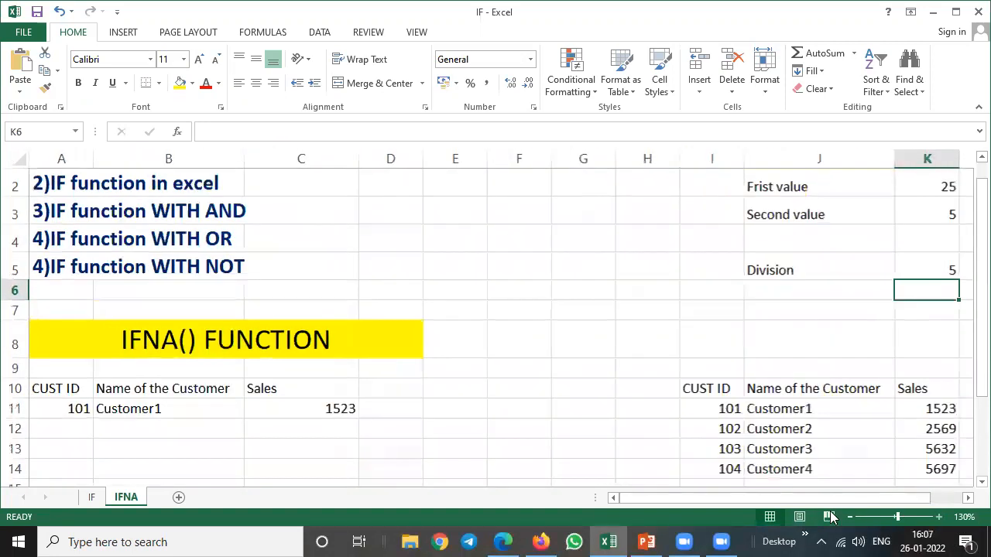
left_click_drag(834, 500, 869, 503)
left_click_drag(968, 225, 969, 185)
left_click(882, 217)
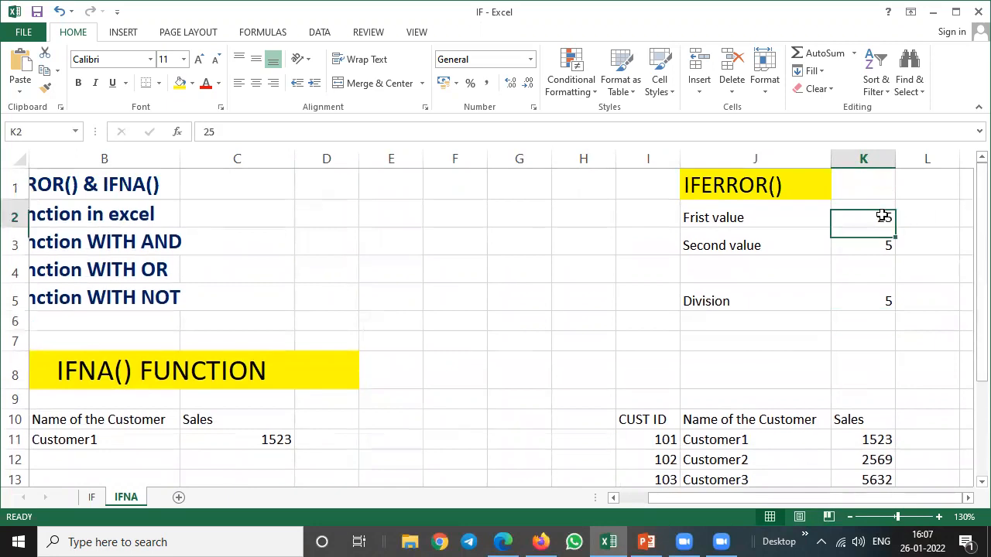
type("0")
key("Return")
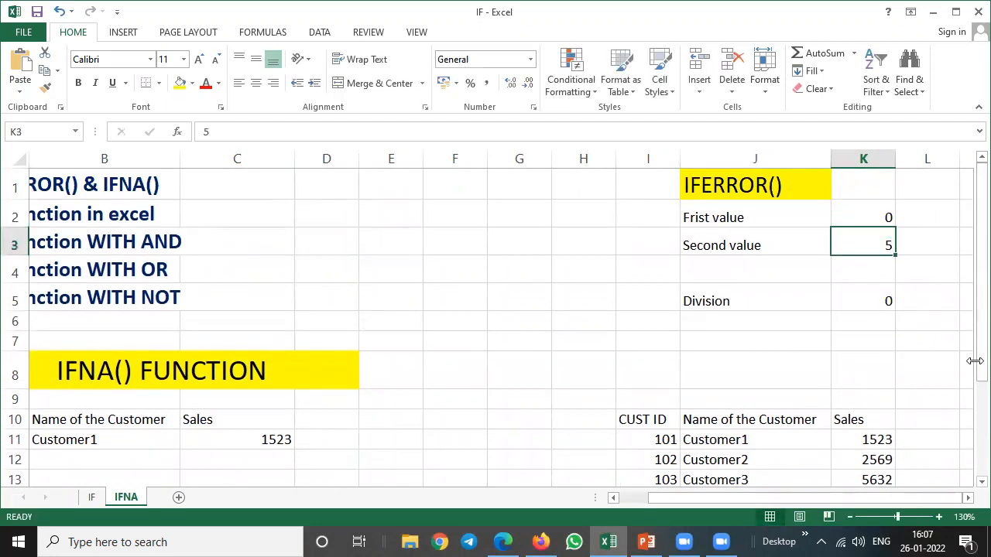
Set the first value in K2 to 25 and the second value in K3 to 0.
key("Up")
type("25")
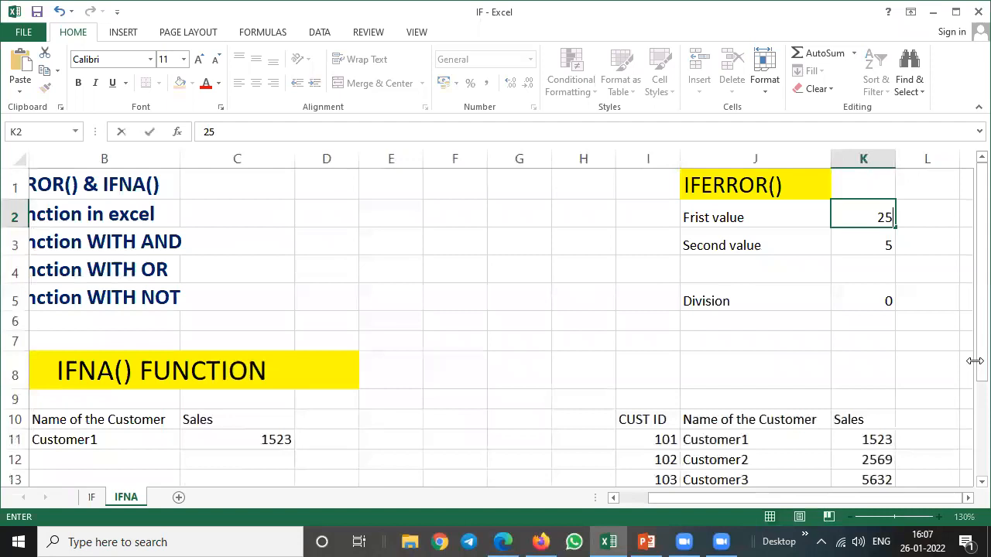
key("Return")
type("0")
key("Return")
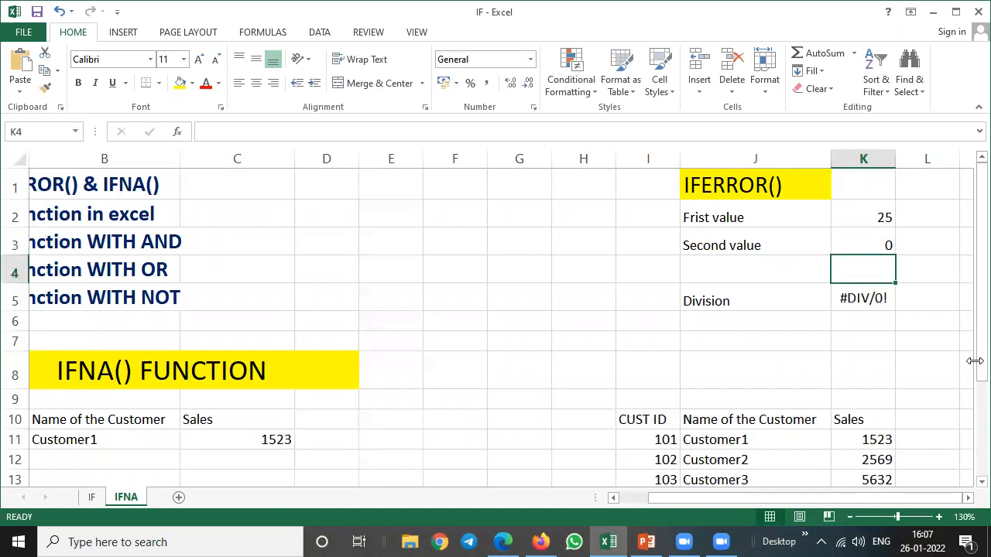
key("Down")
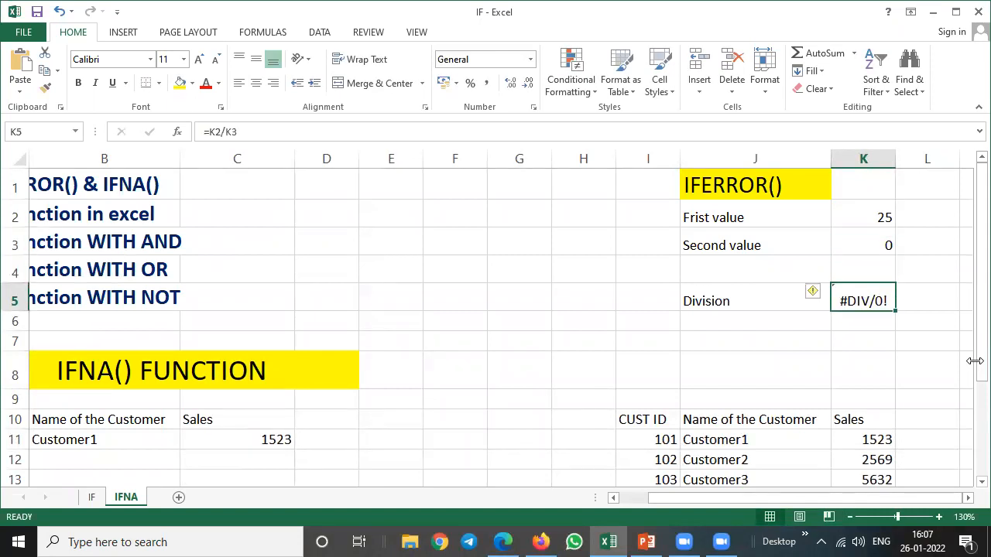
Wrap the division formula in K5 in IFERROR, with 0 as the value if error.
key("Up")
key("Up")
key("Down")
key("Down")
key("F2")
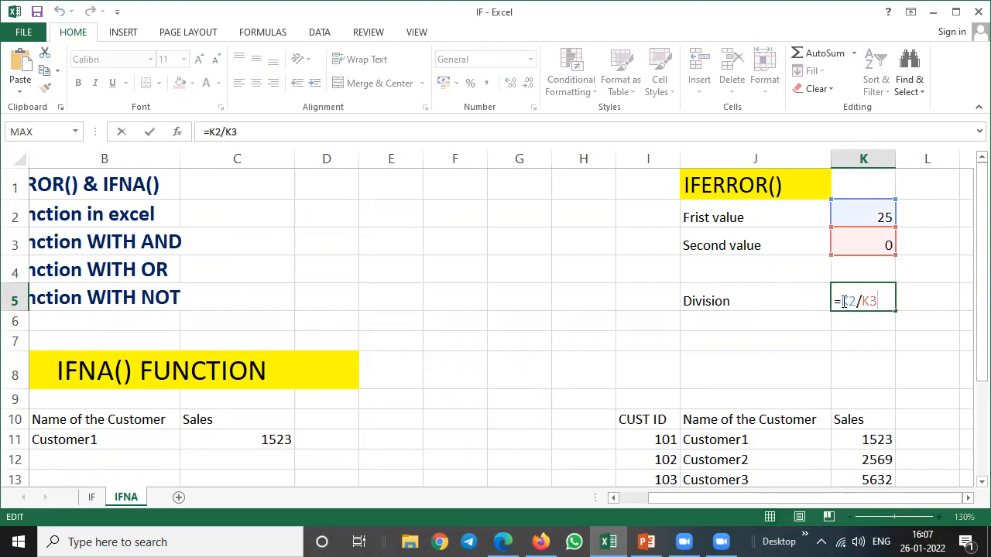
left_click(844, 303)
type("IF")
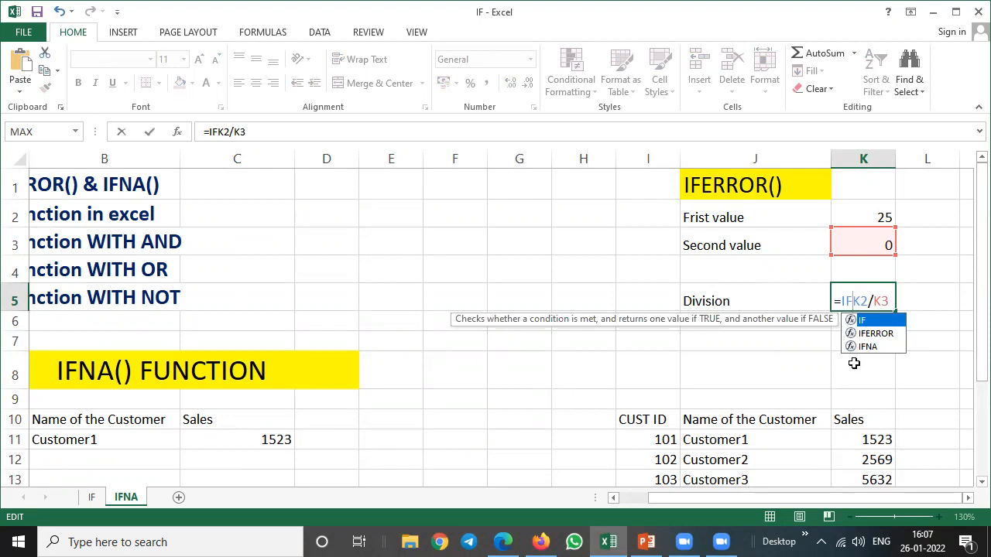
type("ER")
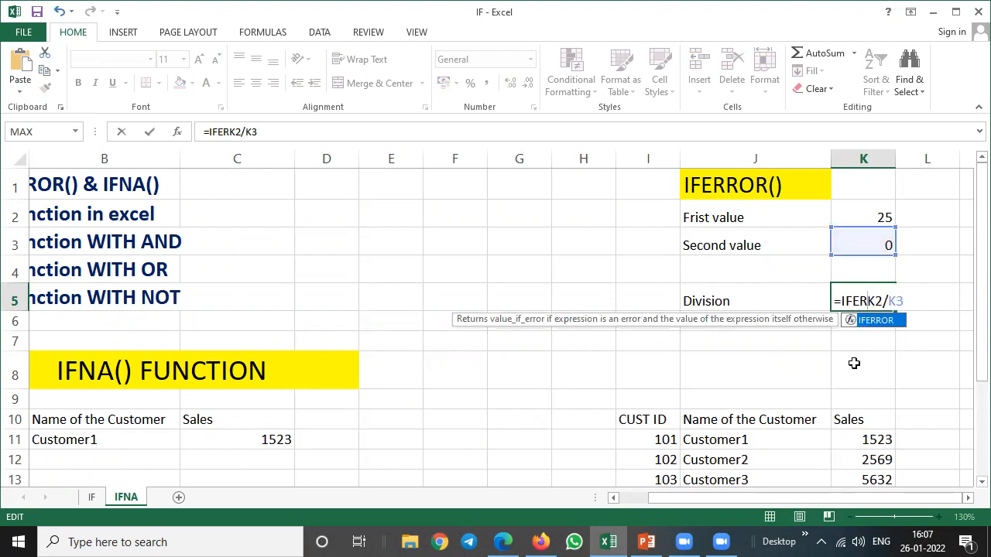
key("Tab")
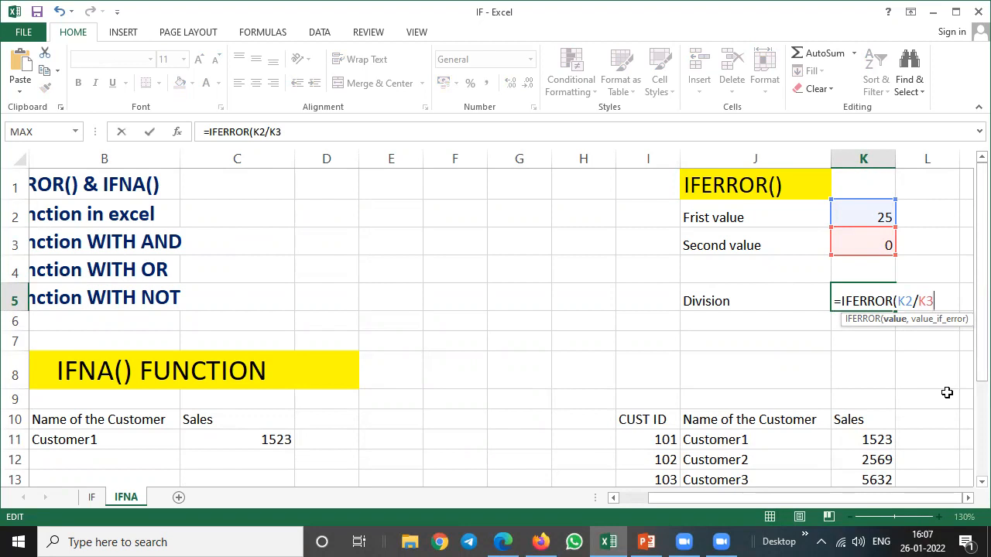
type(",0")
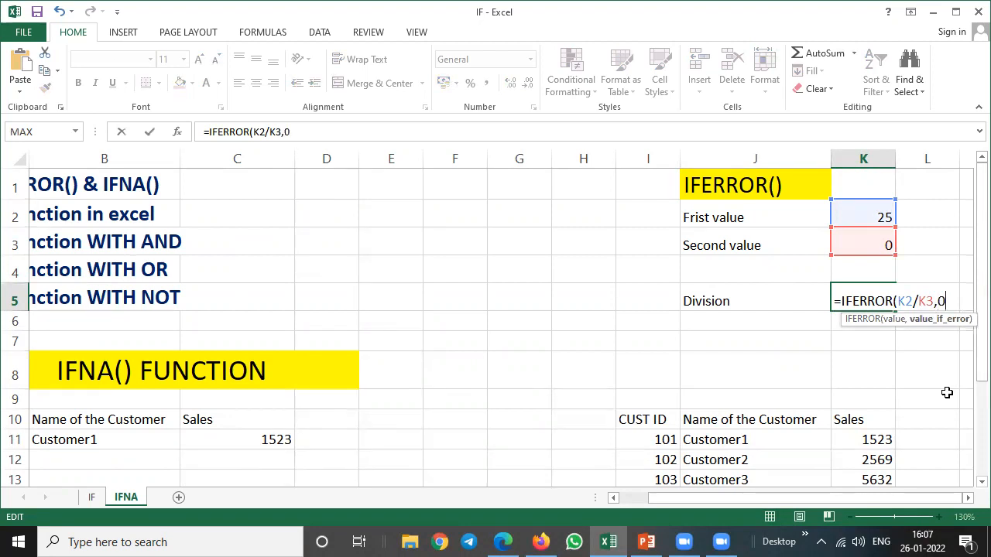
type(")")
key("Return")
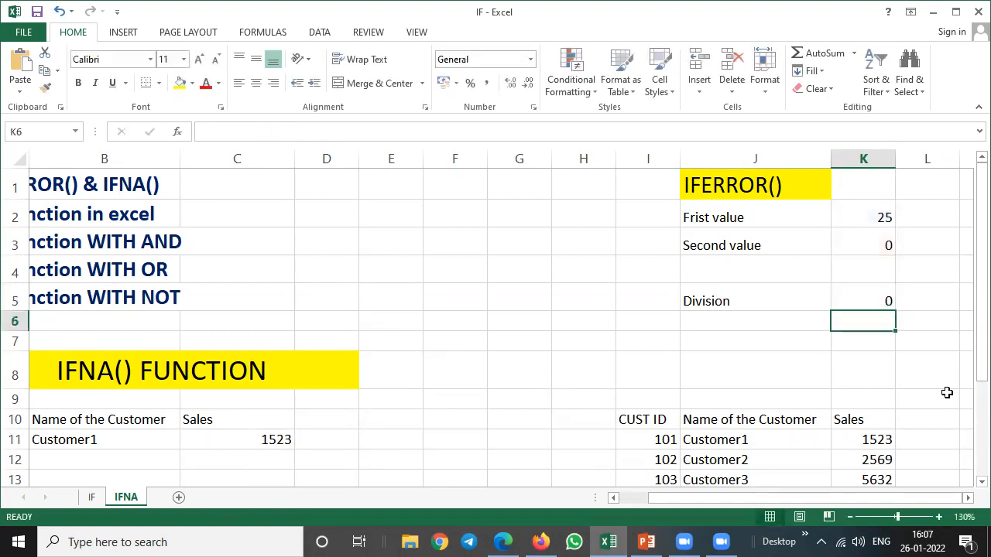
Test the IFERROR formula by entering 5, 3 and 0 in turn as the second value in K3.
key("Up")
key("Up")
key("Up")
type("5")
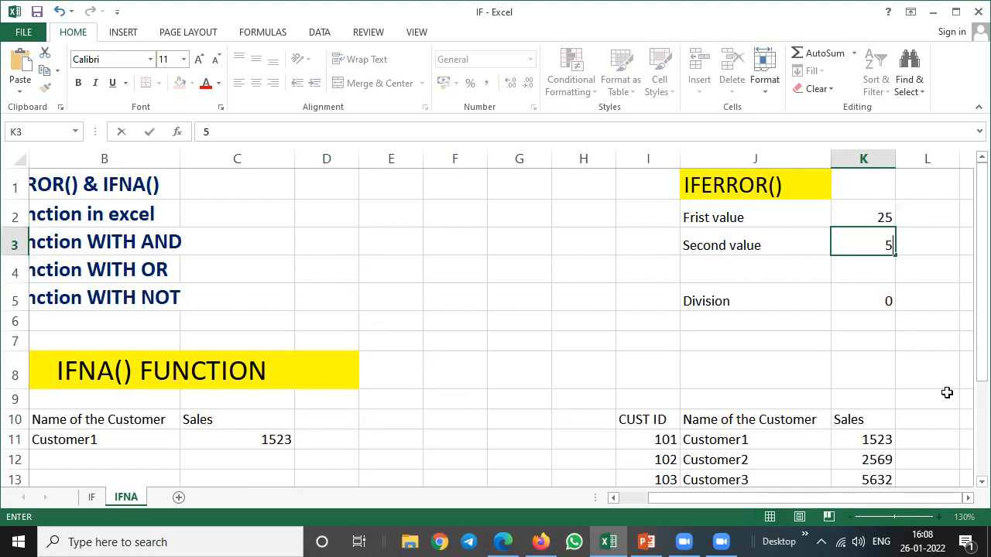
key("Return")
key("Up")
type("3")
key("Return")
key("Up")
type("0")
key("Return")
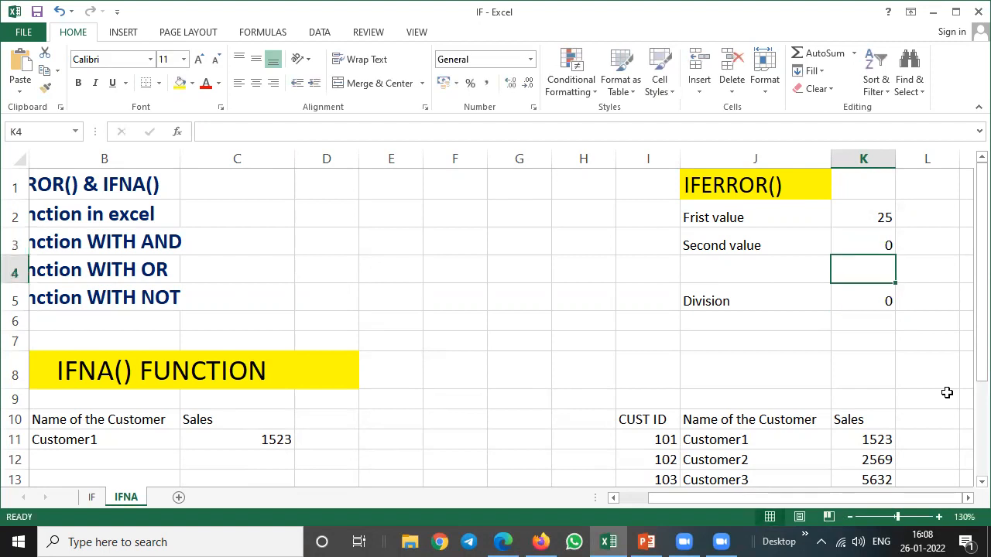
Replace the value-if-error argument of the IFERROR formula in K5 with the text "ENTER CORRECT VALUE".
key("Down")
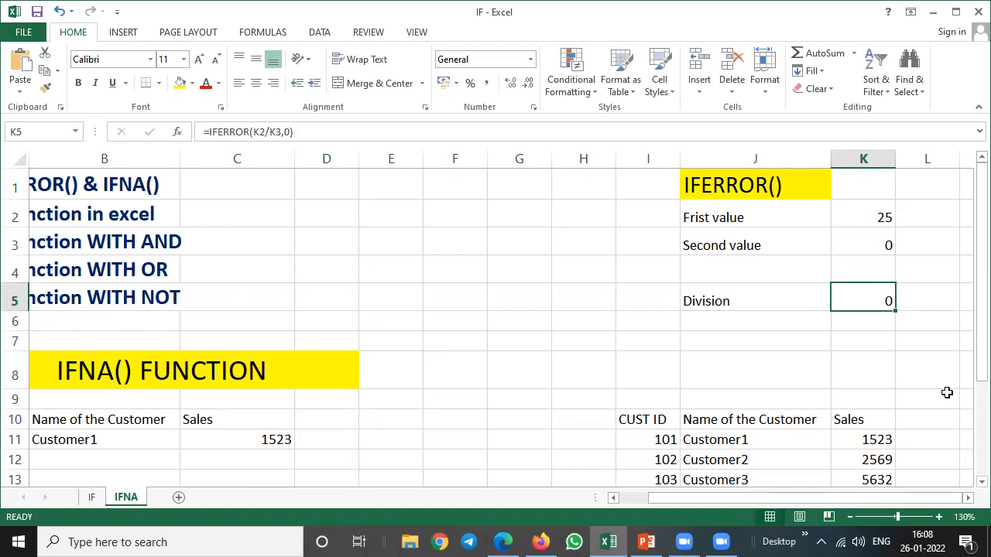
key("F2")
key("Left")
key("BackSpace")
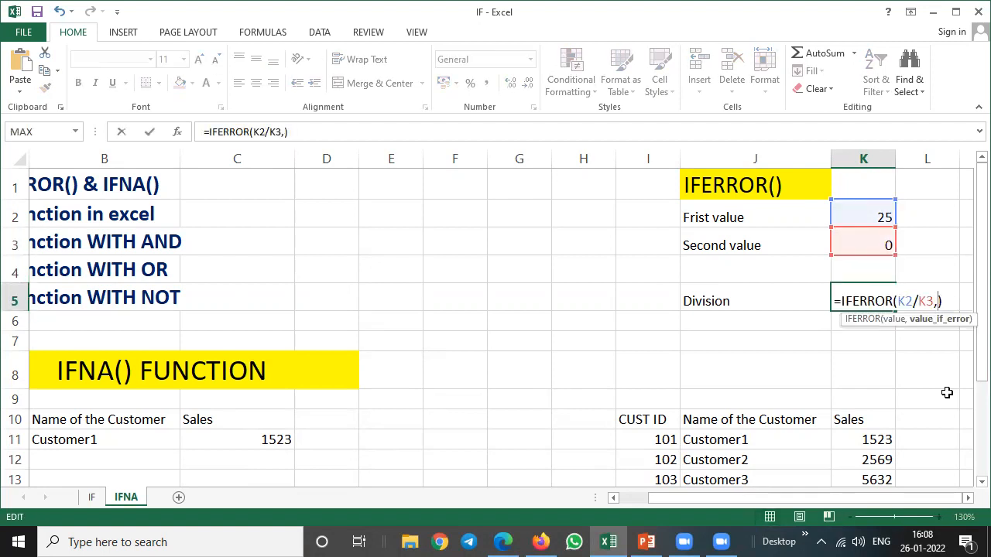
type("\"wR")
key("BackSpace")
key("BackSpace")
type("ENTER")
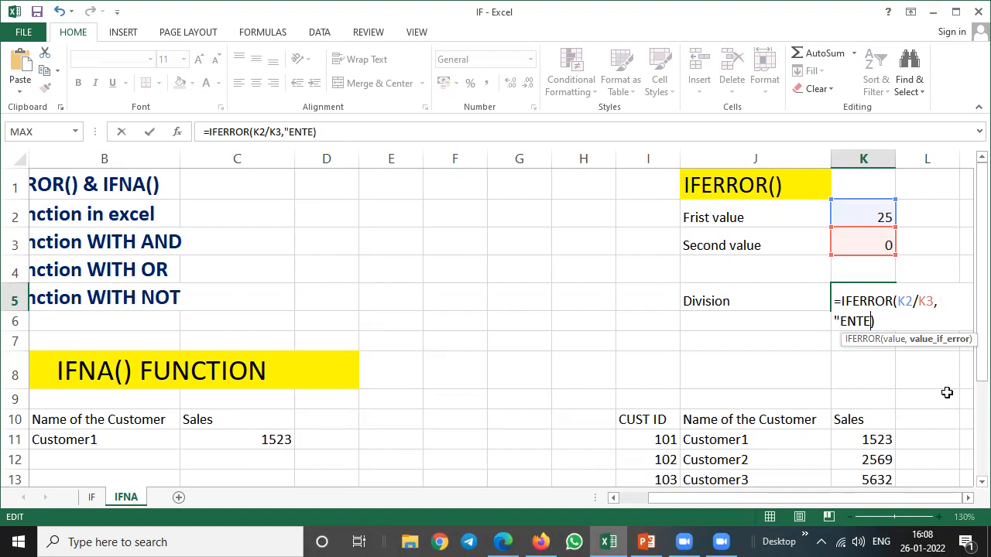
type(" CORRECT V")
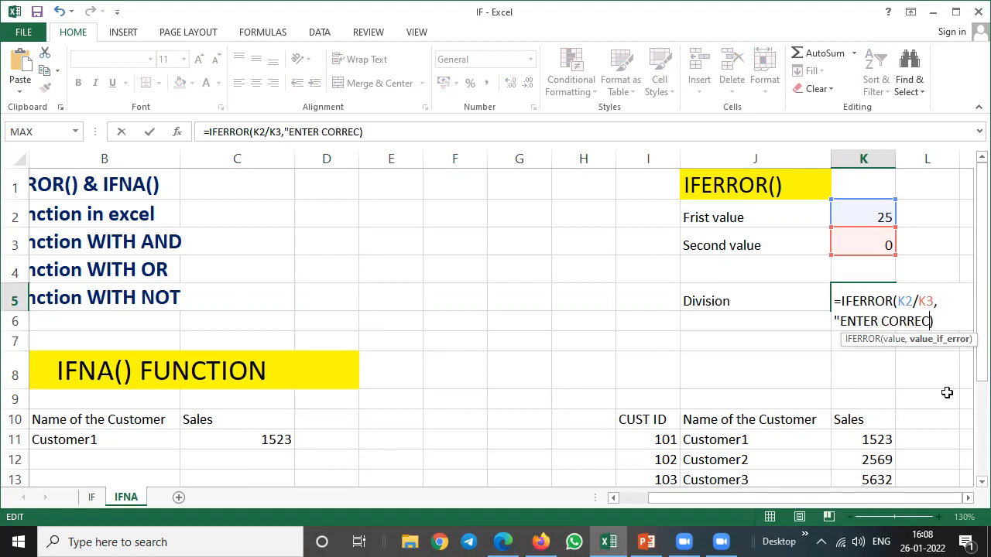
type("ALUE\")")
key("Return")
key("Up")
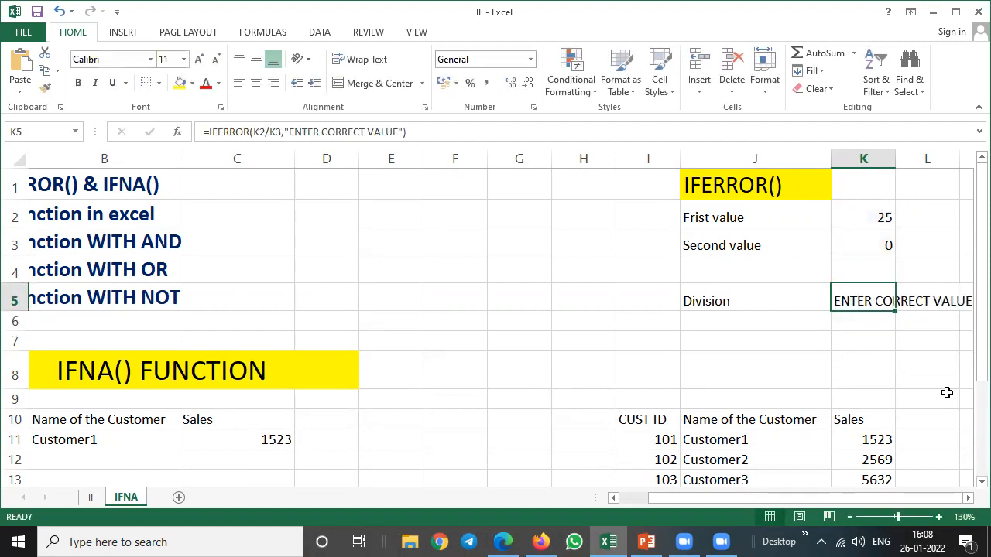
Examine the IFERROR() example, going over the division result, its labels and the input values.
key("Right")
key("Right")
key("Left")
key("Left")
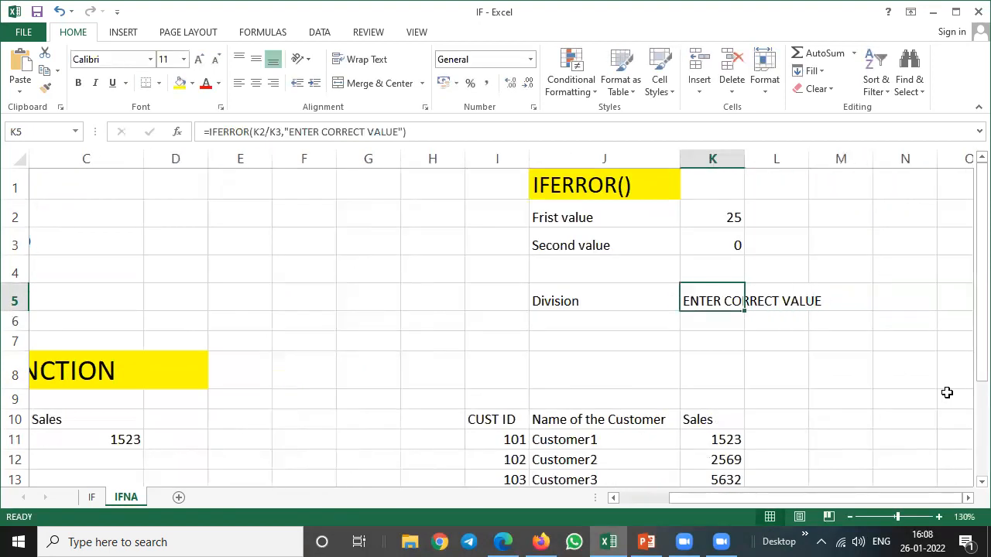
key("Up")
key("Up")
key("Up")
key("Left")
key("Left")
key("Up")
key("Right")
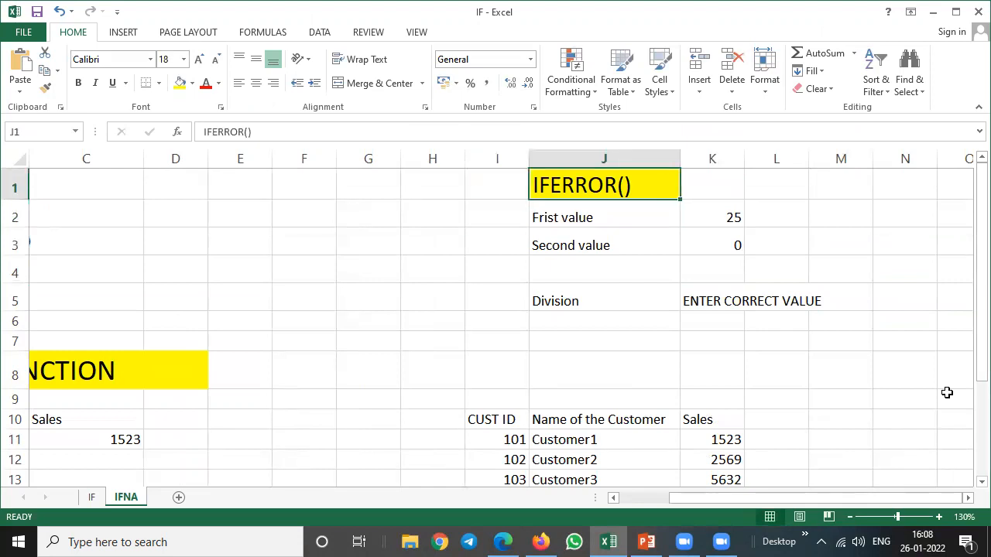
key("Down")
key("Down")
key("Down")
key("Down")
key("Down")
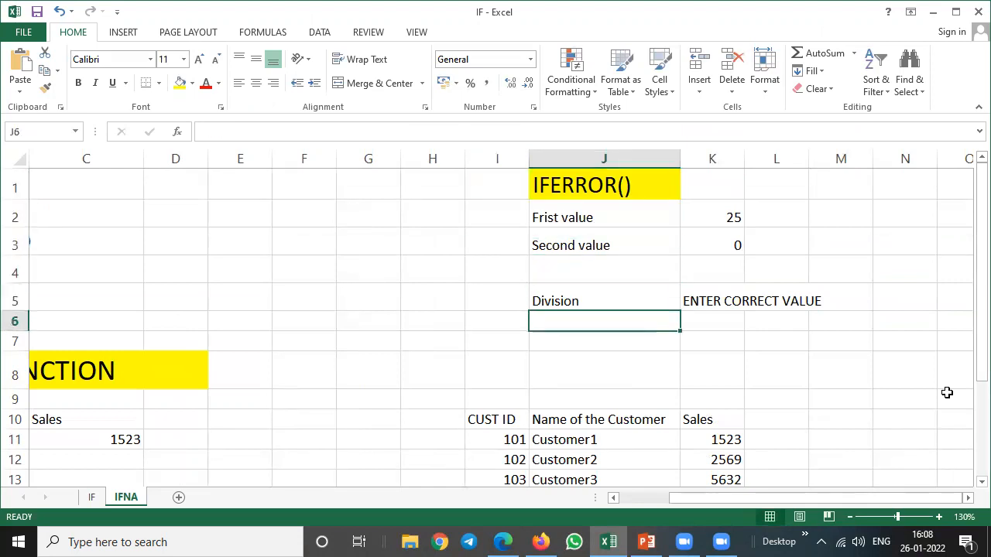
key("Right")
key("Up")
key("Up")
key("Up")
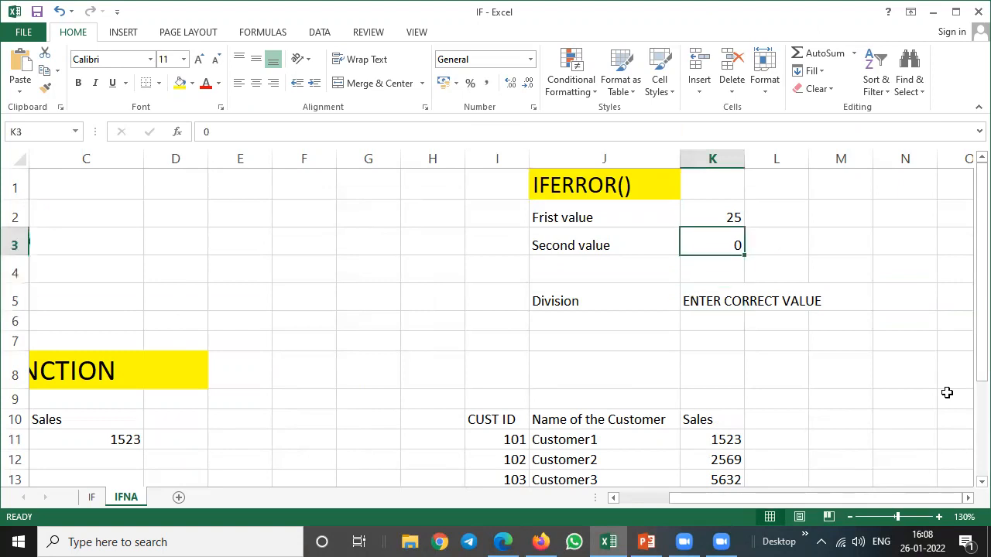
Change the value-if-error argument of the IFERROR formula in K5 to 1.
key("Down")
key("Down")
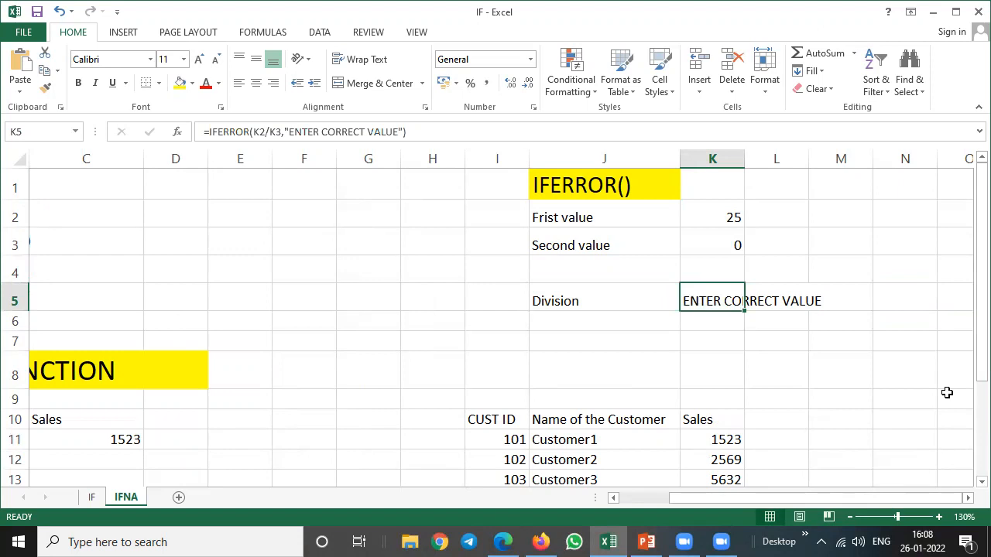
key("F2")
key("BackSpace")
key("BackSpace")
key("BackSpace")
key("BackSpace")
key("BackSpace")
key("BackSpace")
key("BackSpace")
key("BackSpace")
key("BackSpace")
key("BackSpace")
key("BackSpace")
key("BackSpace")
key("BackSpace")
key("BackSpace")
key("BackSpace")
key("BackSpace")
key("BackSpace")
key("BackSpace")
key("BackSpace")
key("BackSpace")
key("BackSpace")
key("BackSpace")
type("1)")
key("Return")
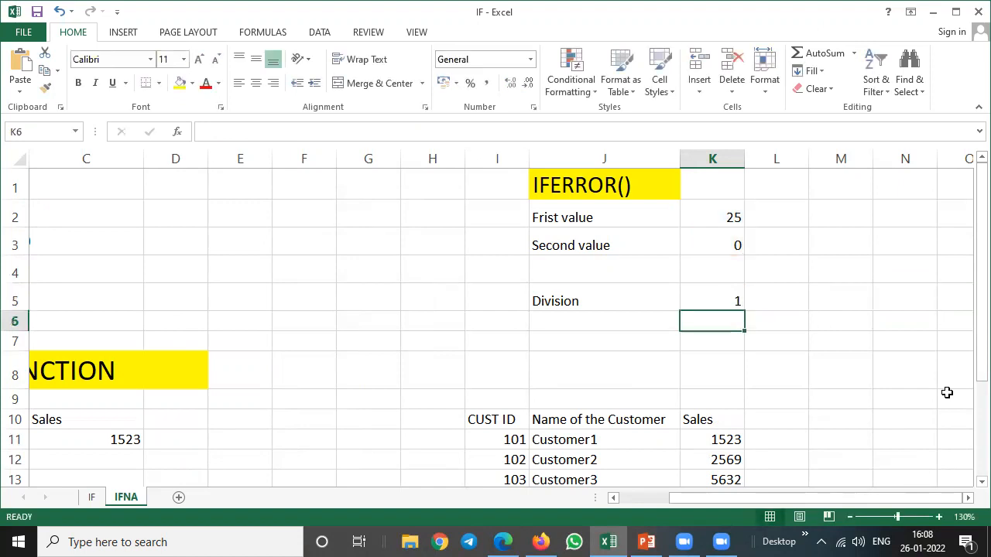
Go to the IFNA() FUNCTION section and look over its customer ID, name and sales data.
key("Up")
key("Left")
key("Home")
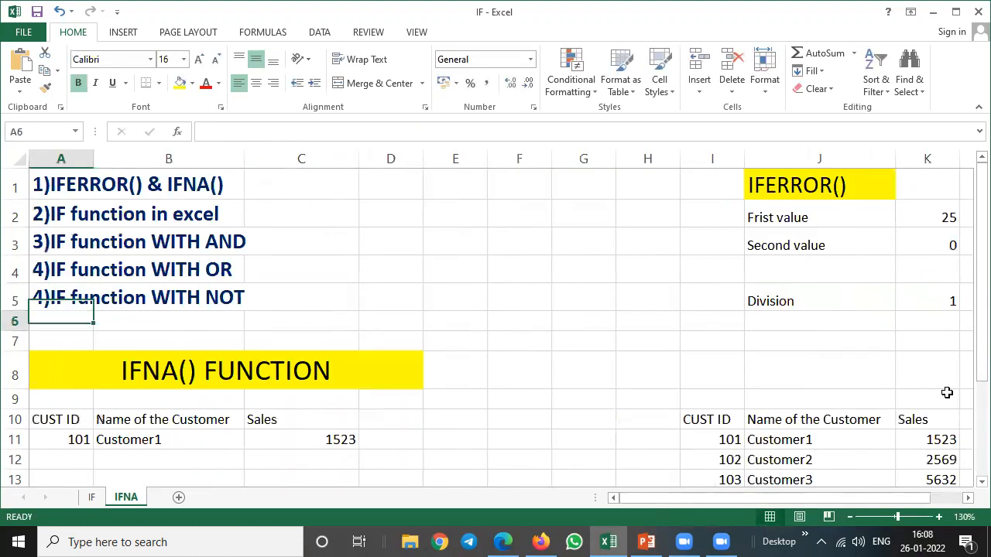
key("Down")
key("Down")
key("Down")
key("Down")
key("Down")
key("Down")
key("Down")
key("Down")
key("Down")
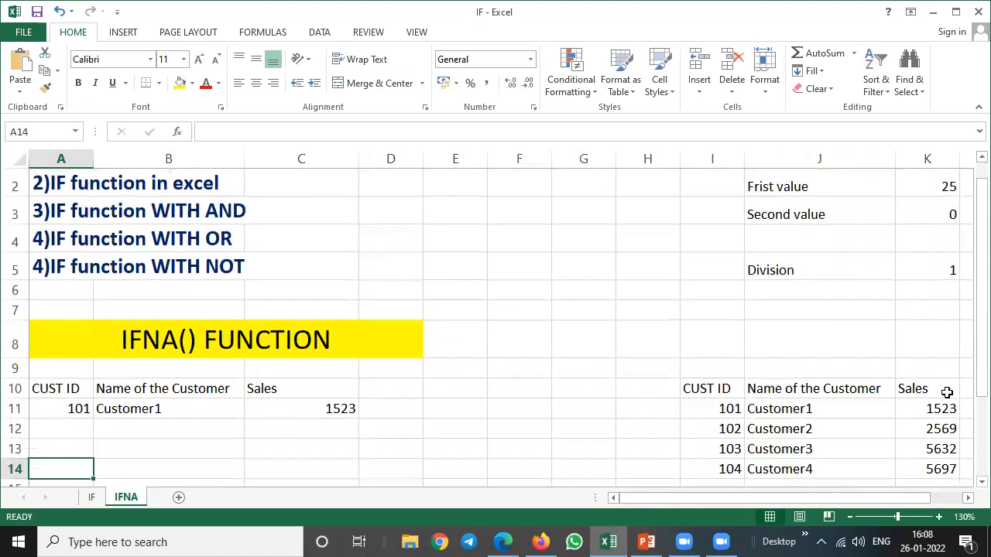
Delete the empty columns F and G between the two customer tables.
left_click_drag(518, 154, 581, 154)
right_click(583, 154)
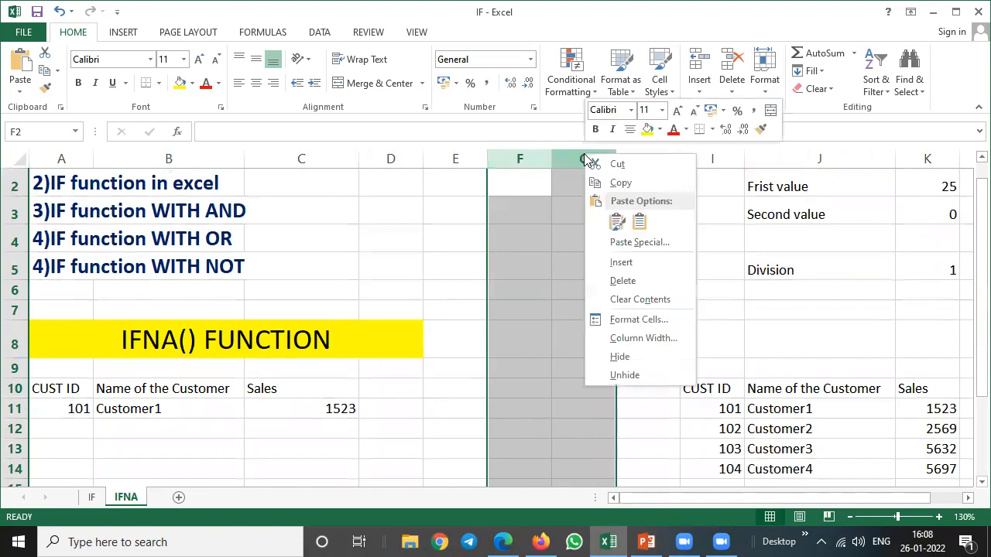
left_click(623, 281)
left_click(521, 332)
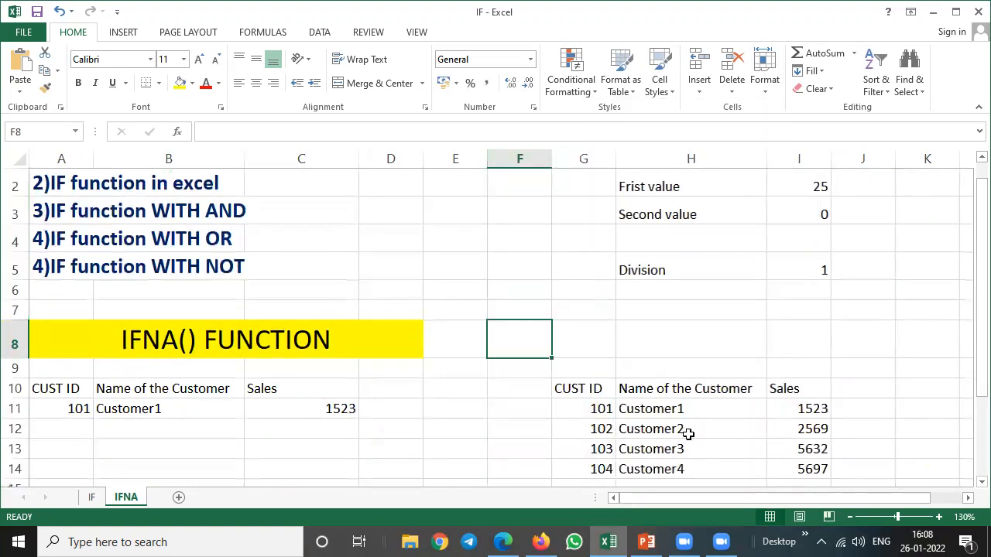
Apply all borders to the customer reference table in G10:I14.
left_click(981, 482)
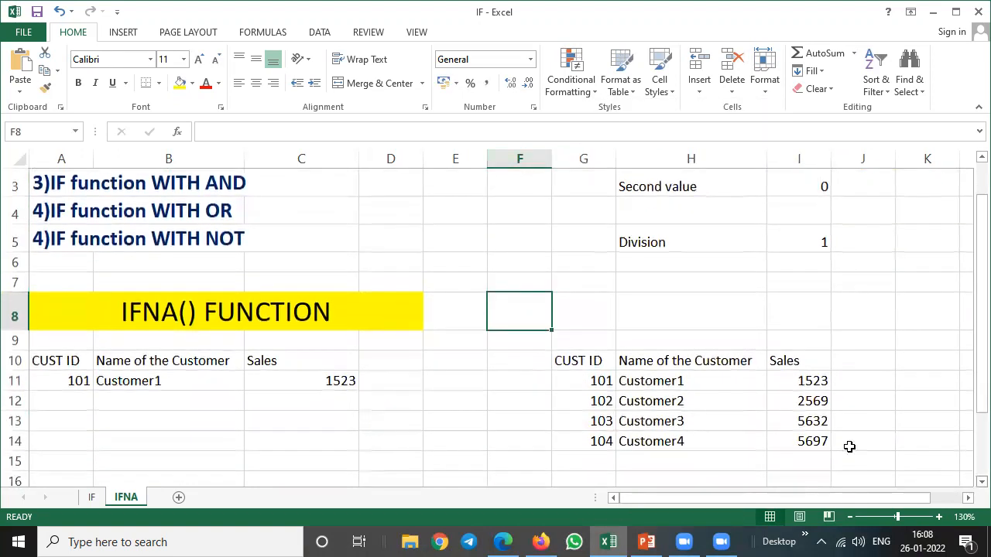
left_click_drag(594, 368, 813, 441)
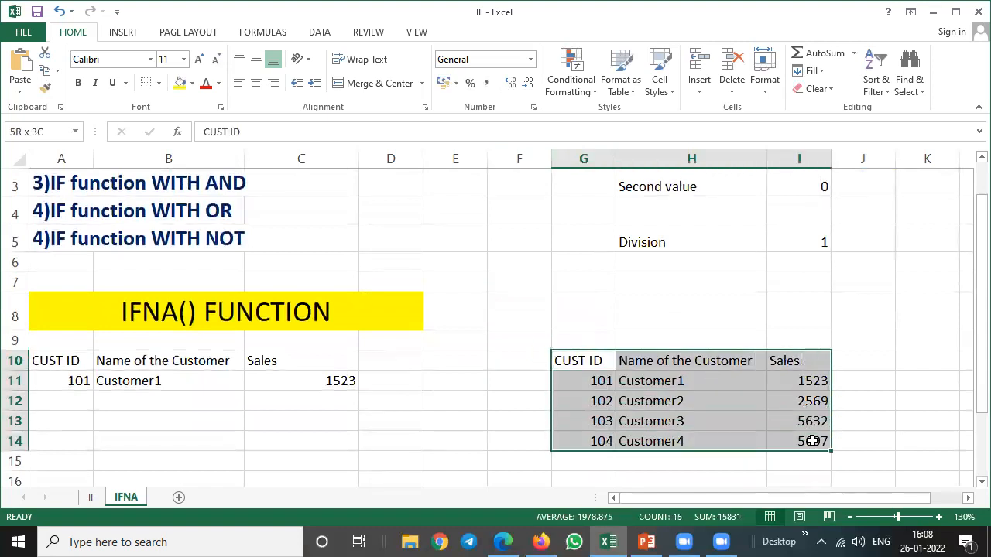
left_click(160, 83)
left_click(173, 214)
left_click(477, 306)
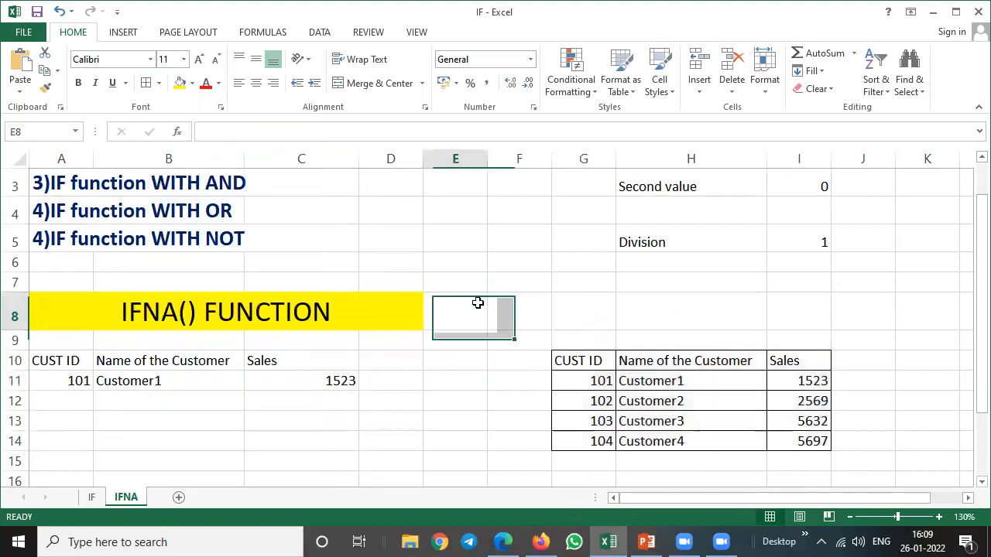
Change the customer ID in A11 to the second customer's ID from the reference table.
left_click(77, 380)
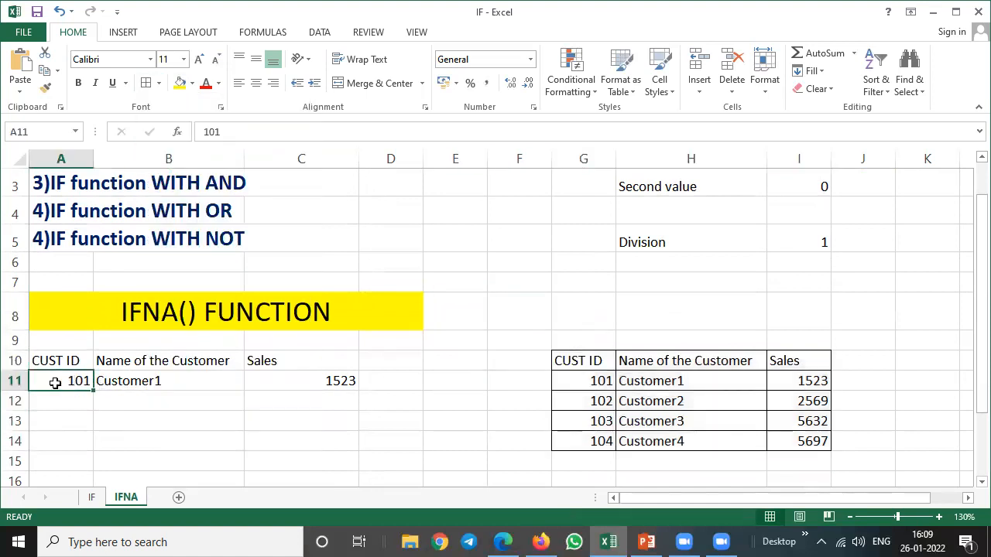
left_click(137, 380)
left_click(77, 379)
left_click(584, 395)
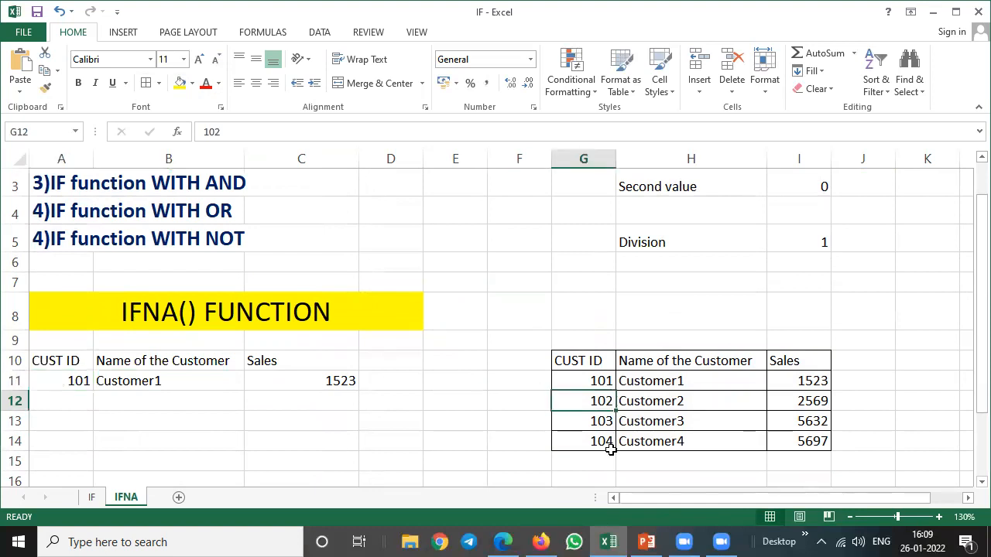
left_click(56, 383)
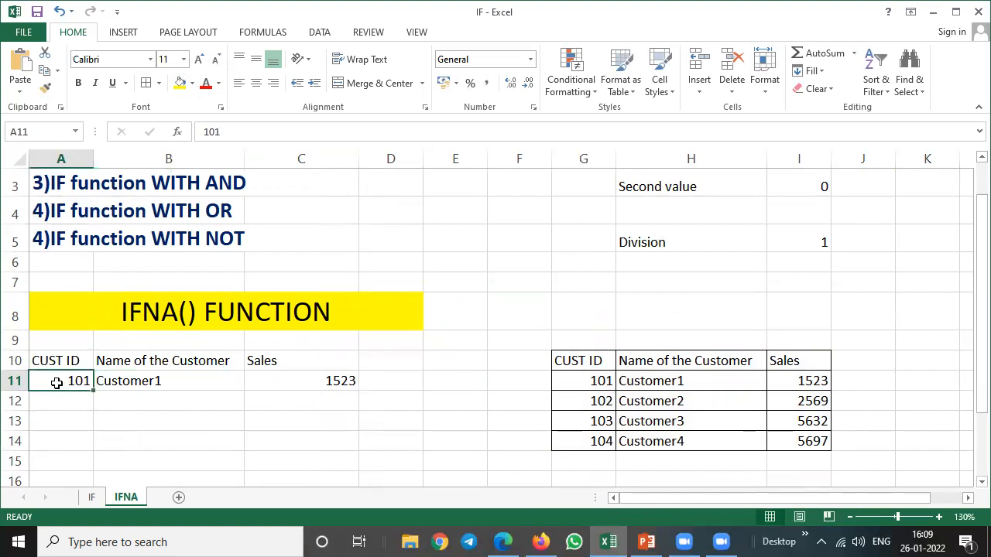
key("F2")
key("BackSpace")
type("2")
key("Return")
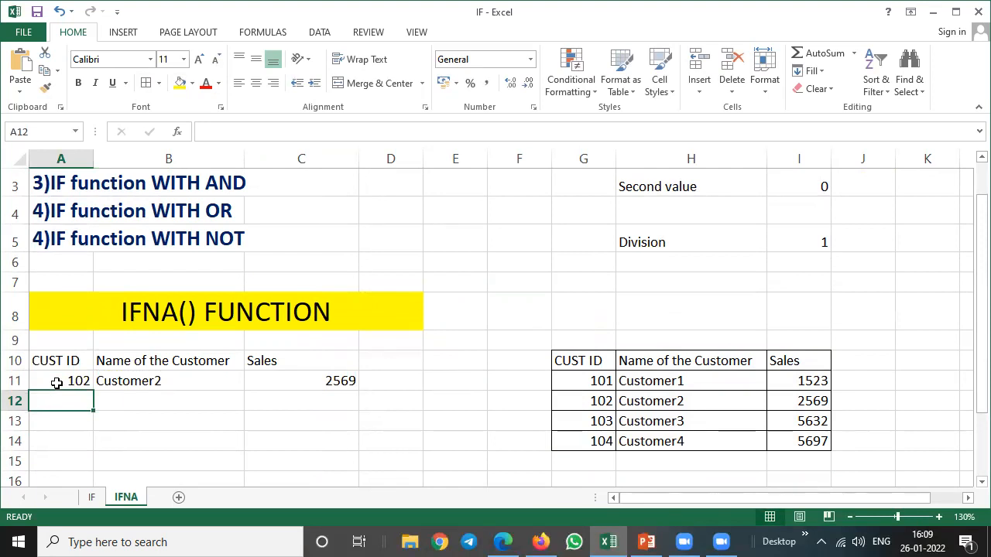
Replace the customer ID in A11 with the fourth customer's ID from the reference table.
key("Up")
key("Right")
key("Right")
key("Right")
key("Left")
key("Left")
key("Left")
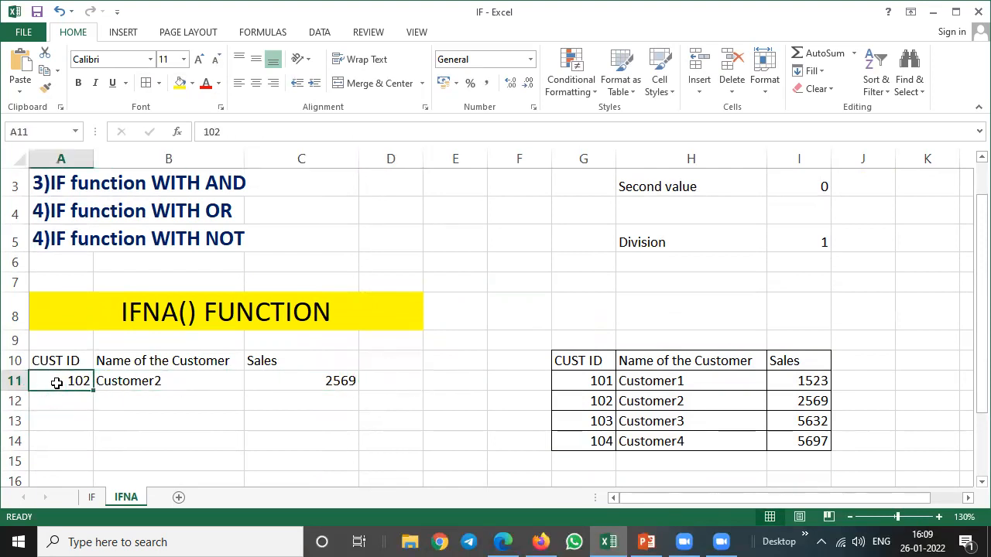
type("104")
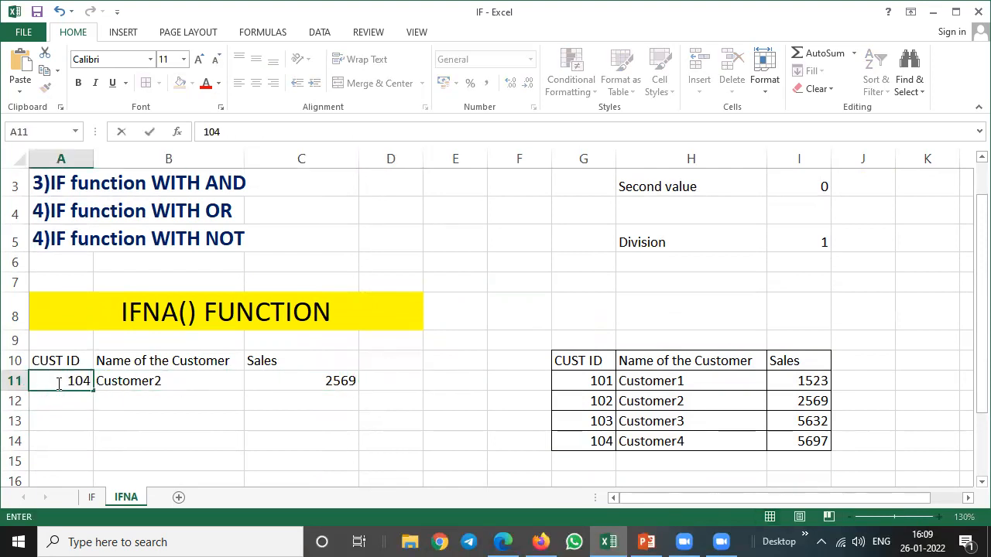
key("Return")
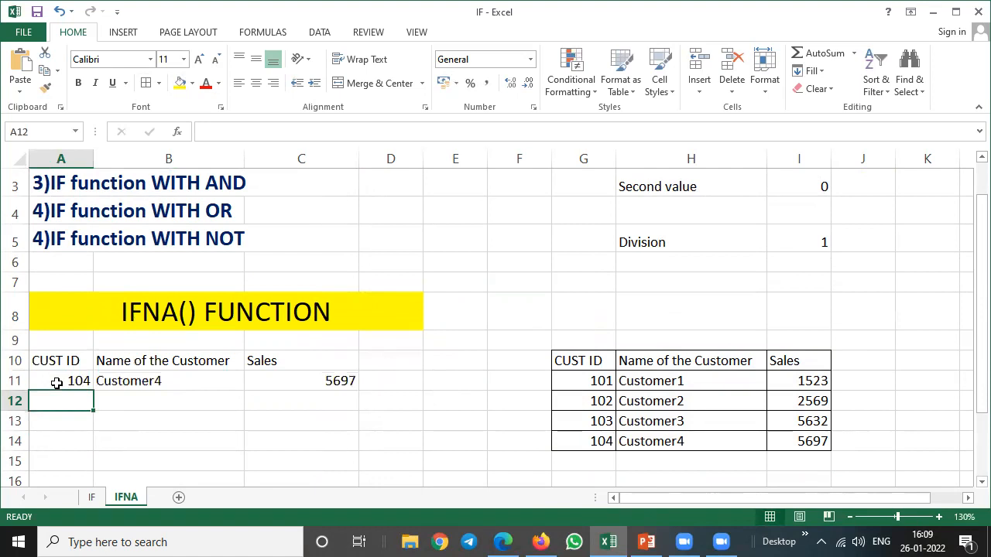
Compare the name and sales lookups in row 11 with the reference table and inspect the VLOOKUP formula in B11.
key("Up")
key("Right")
key("Right")
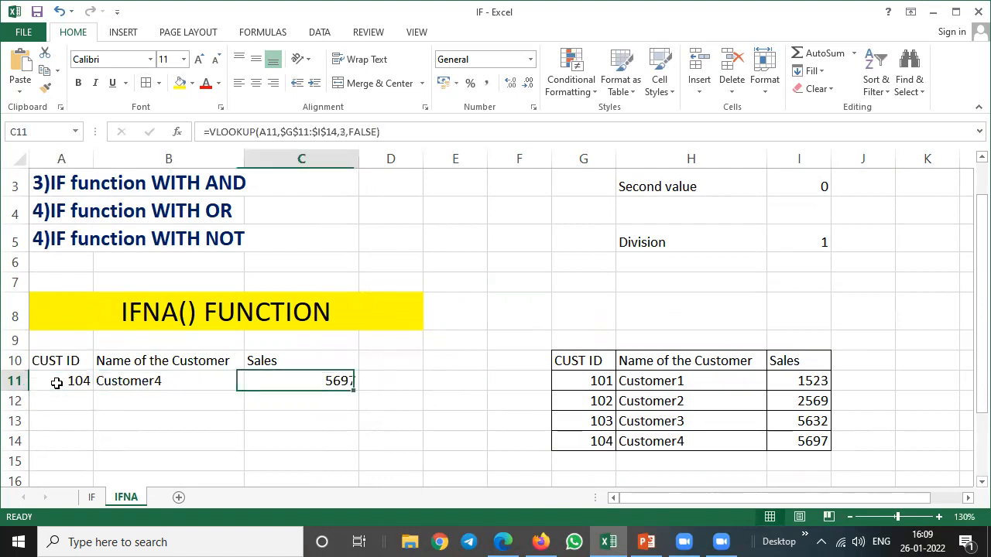
left_click(803, 440)
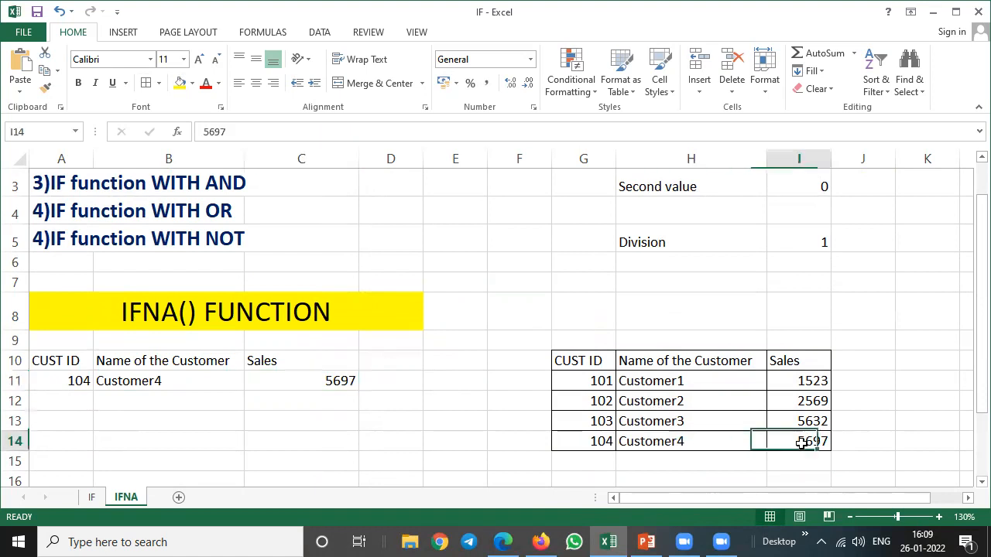
left_click(156, 381)
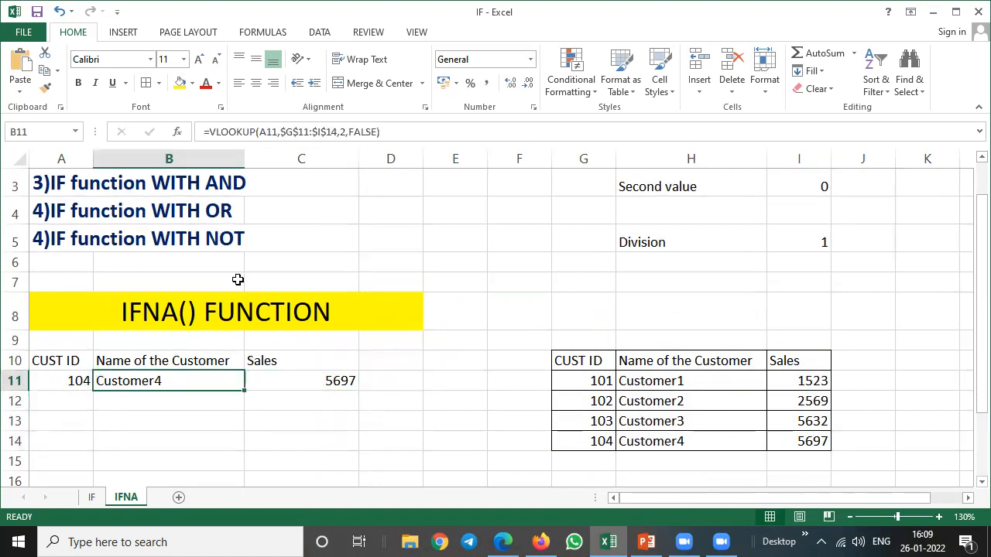
key("F2")
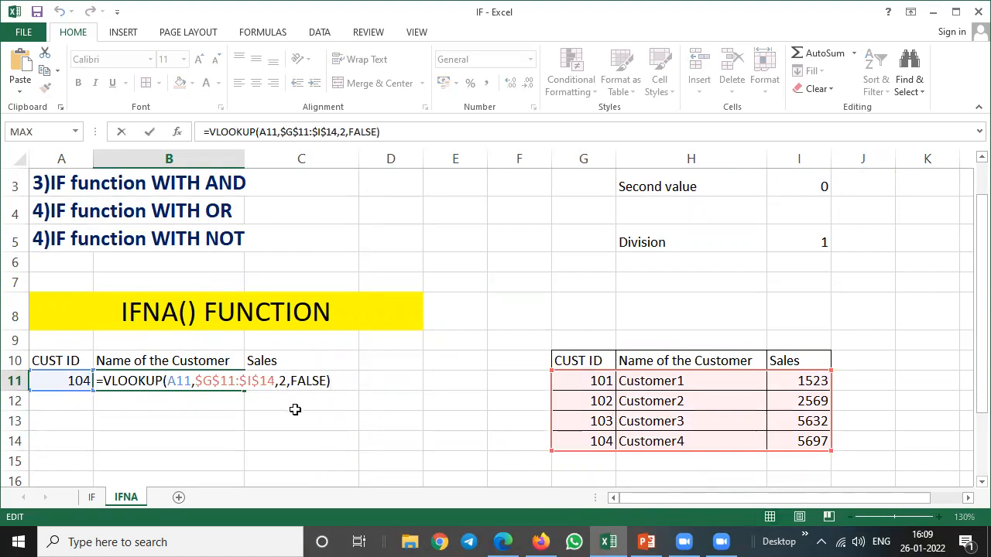
left_click(225, 417)
left_click(159, 380)
left_click(74, 380)
left_click_drag(590, 383, 586, 442)
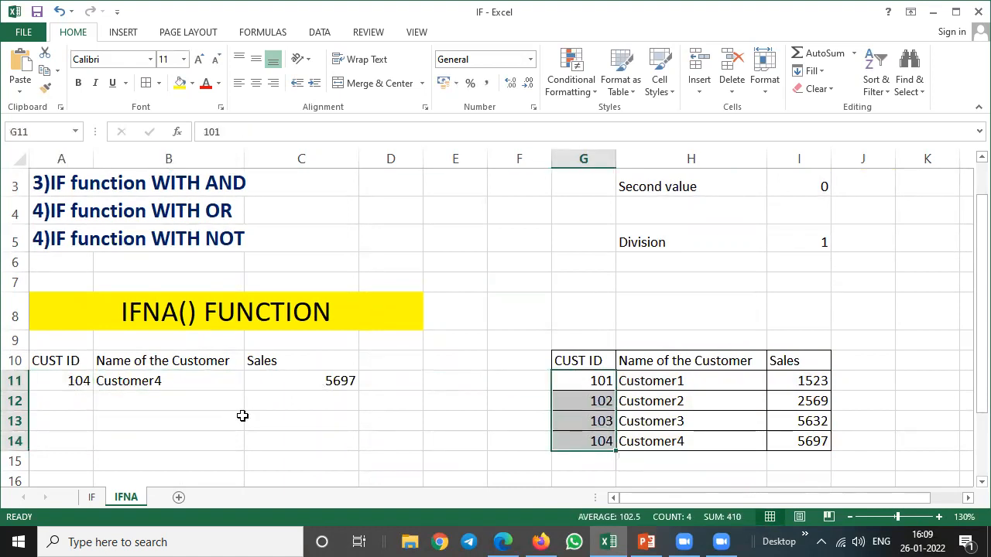
Enter a customer ID in A11 that is missing from the reference table.
left_click(75, 380)
type("105")
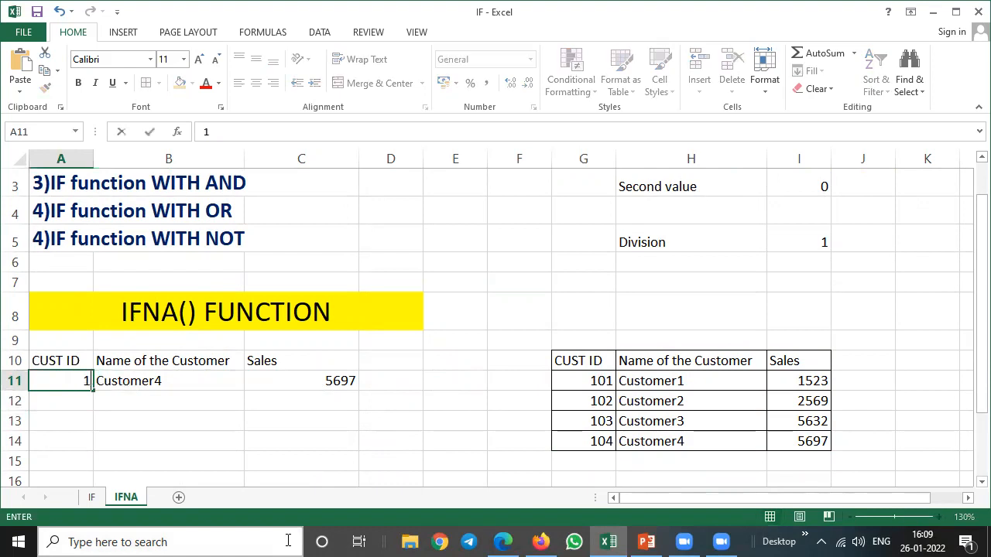
key("Return")
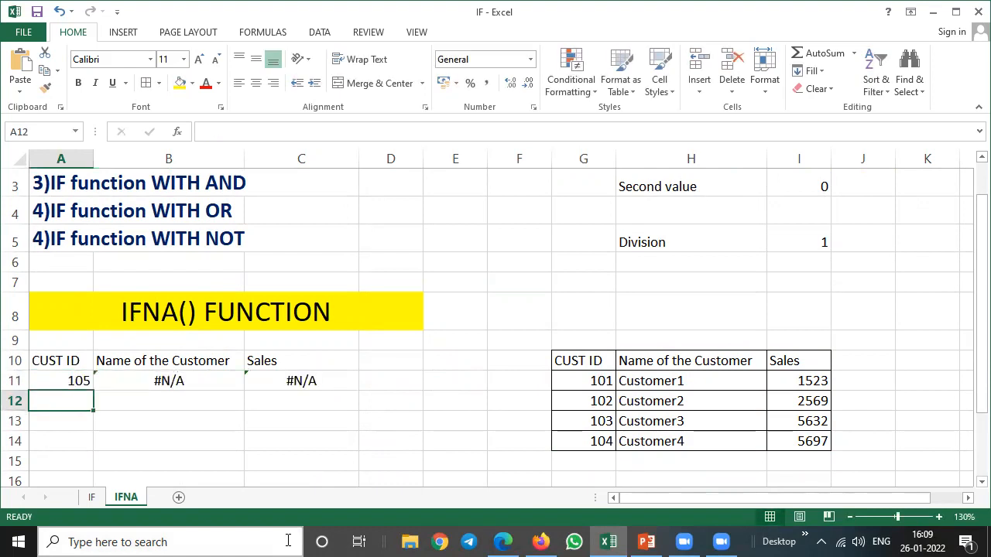
Examine the name and sales lookup results in B11 and C11 for the unlisted customer ID.
key("Up")
key("Right")
key("Right")
key("Left")
key("Left")
key("Right")
key("Right")
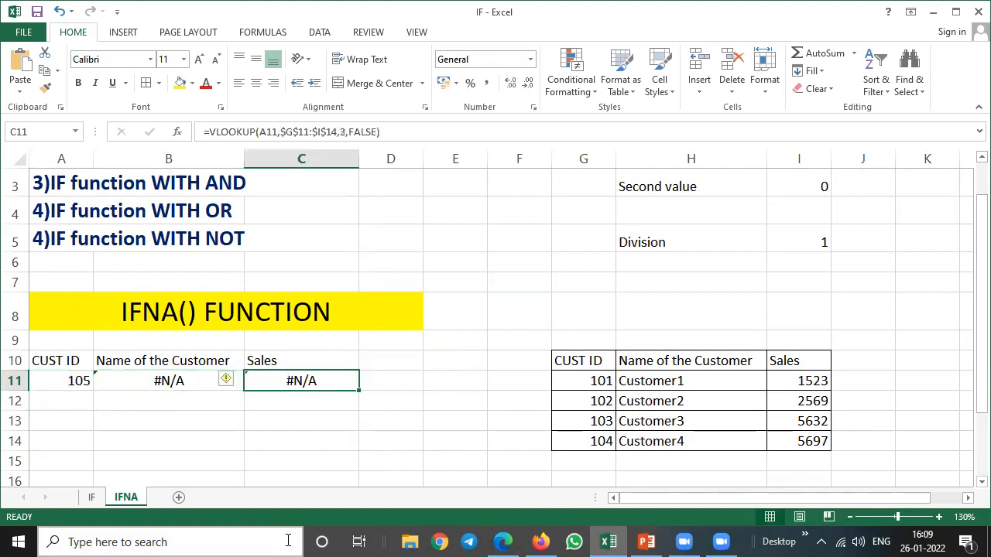
key("Left")
key("Left")
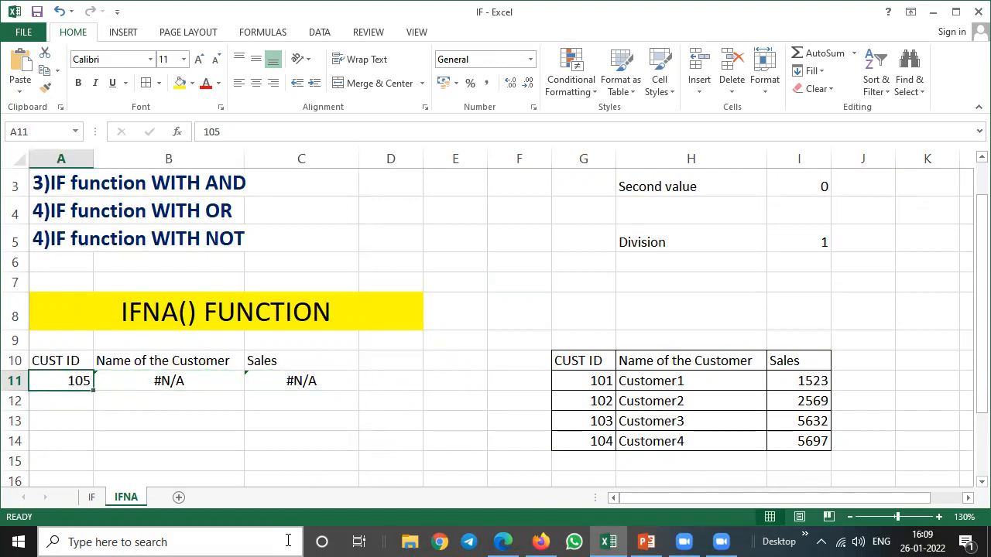
Wrap the VLOOKUP formula in B11 in an IFNA function with 0 as the value_if_na argument.
key("Right")
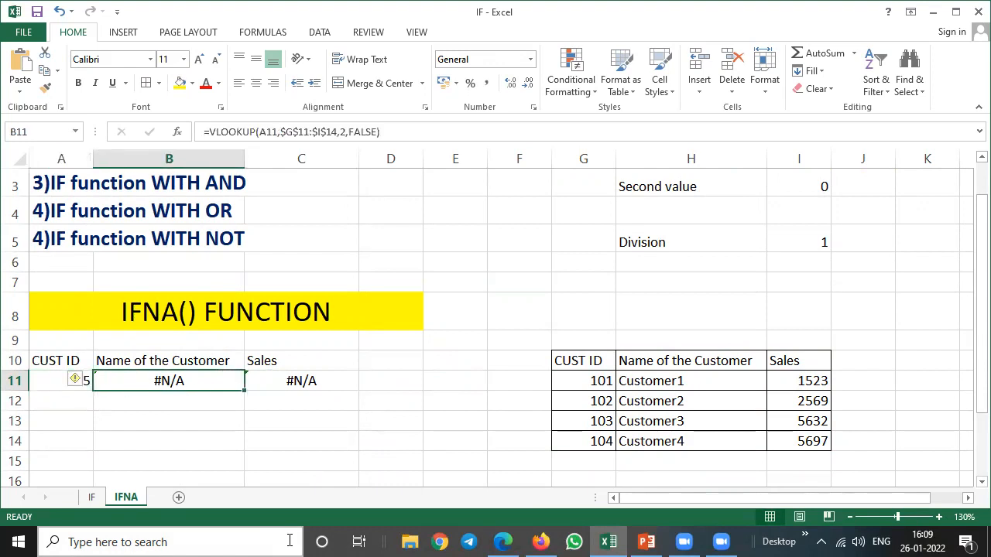
key("F2")
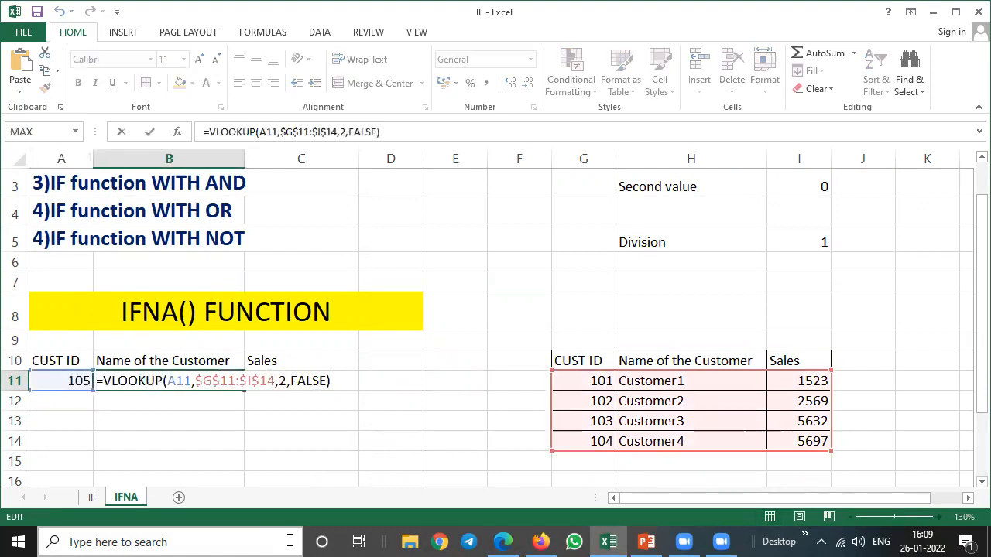
key("Left")
key("Left")
key("Left")
key("Left")
key("Left")
key("Left")
key("Left")
key("Left")
key("Left")
key("Left")
key("Left")
key("Left")
key("Left")
key("Left")
key("Left")
key("Left")
key("Left")
key("Left")
key("Left")
key("Left")
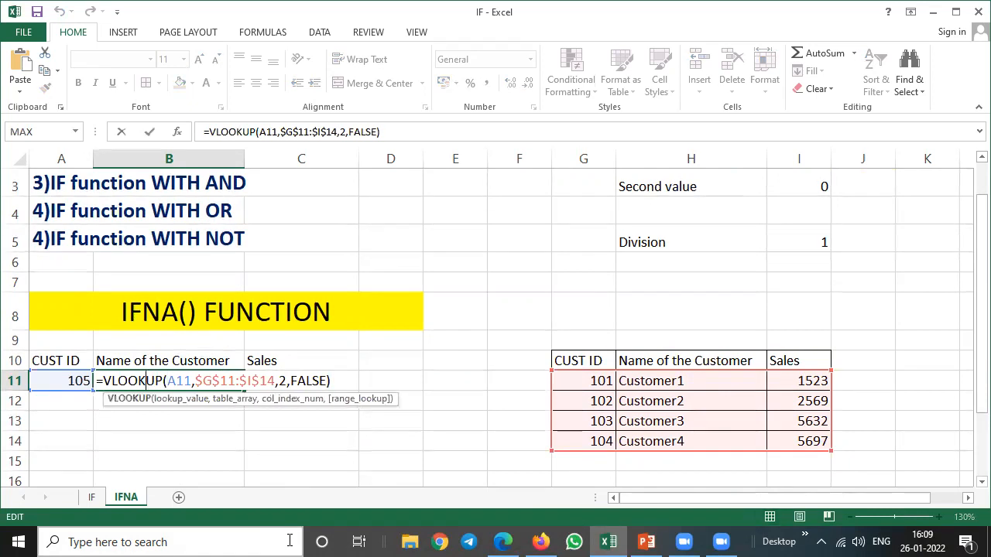
type("IFNA")
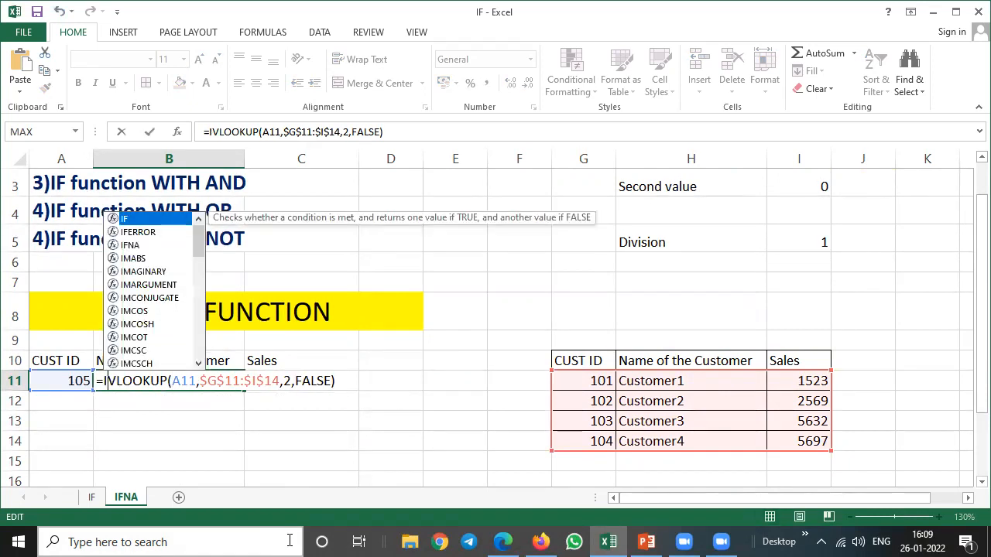
type("(")
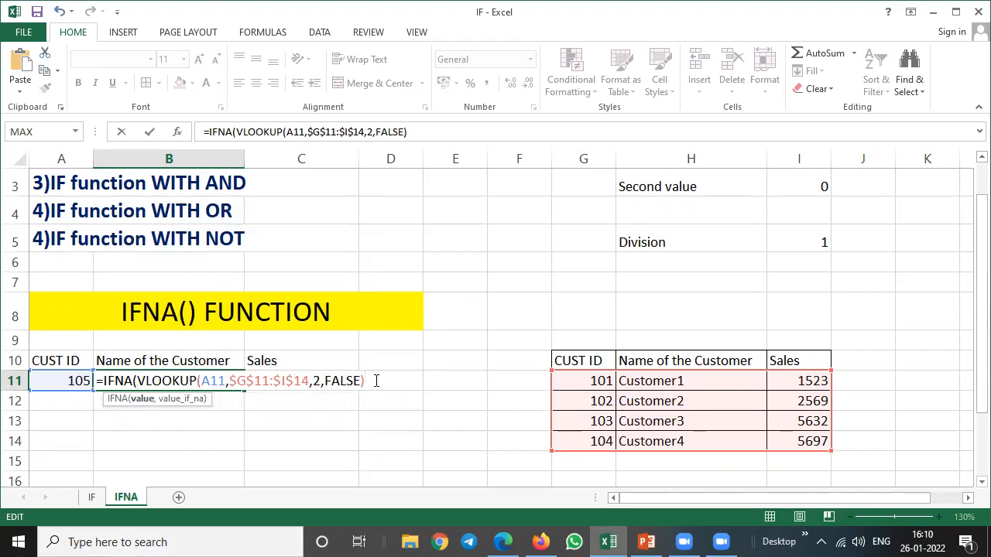
type(",0)")
key("Return")
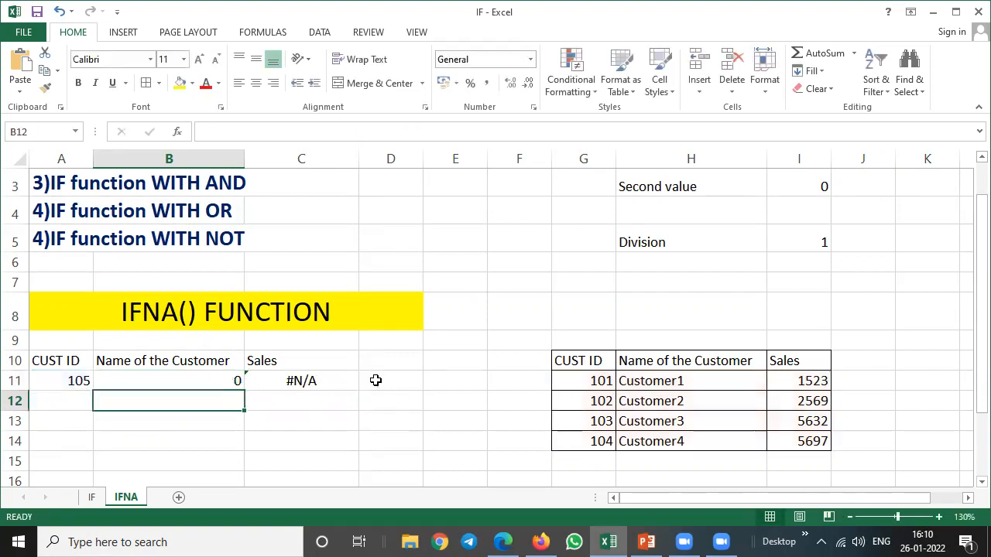
Change the value_if_na argument of the IFNA formula in B11 to "Customer id not found".
key("Up")
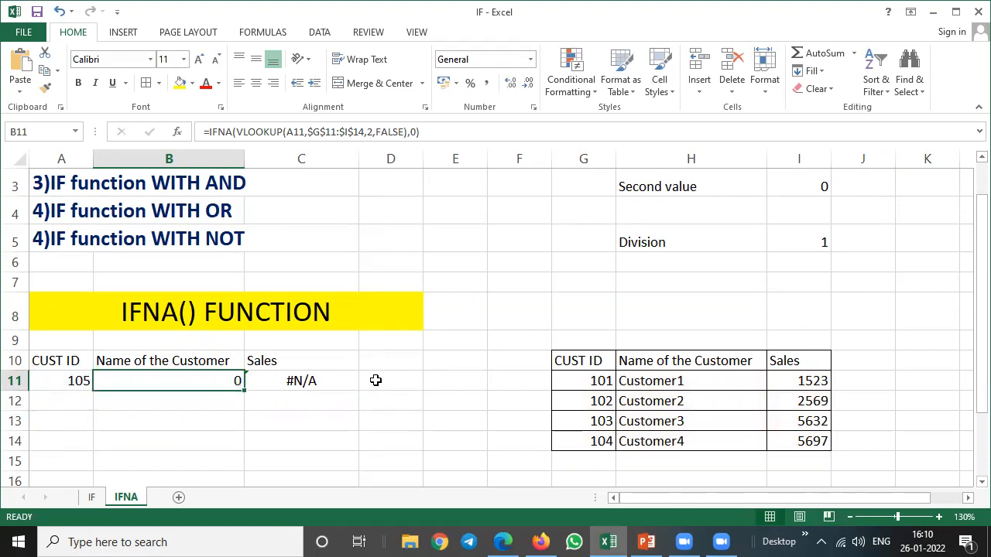
key("F2")
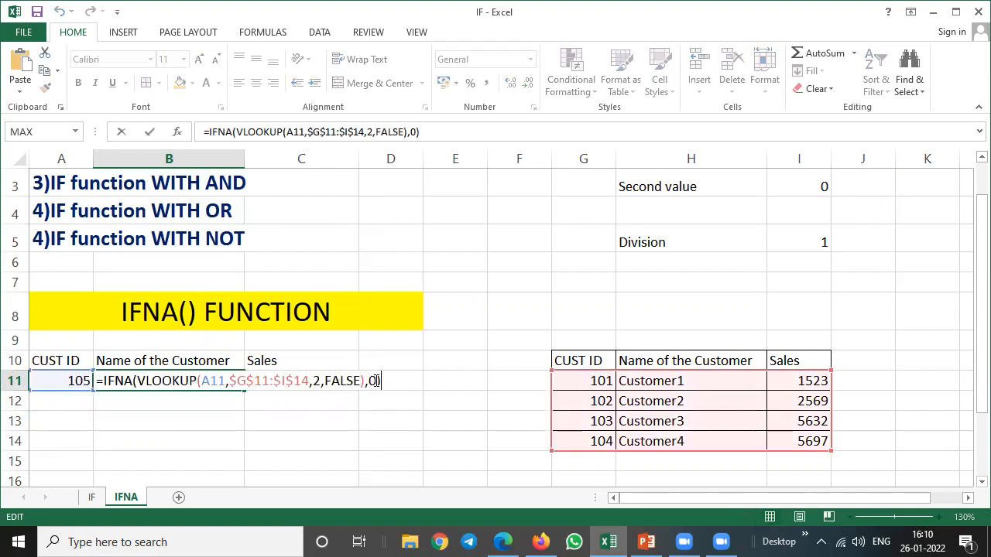
left_click(418, 132)
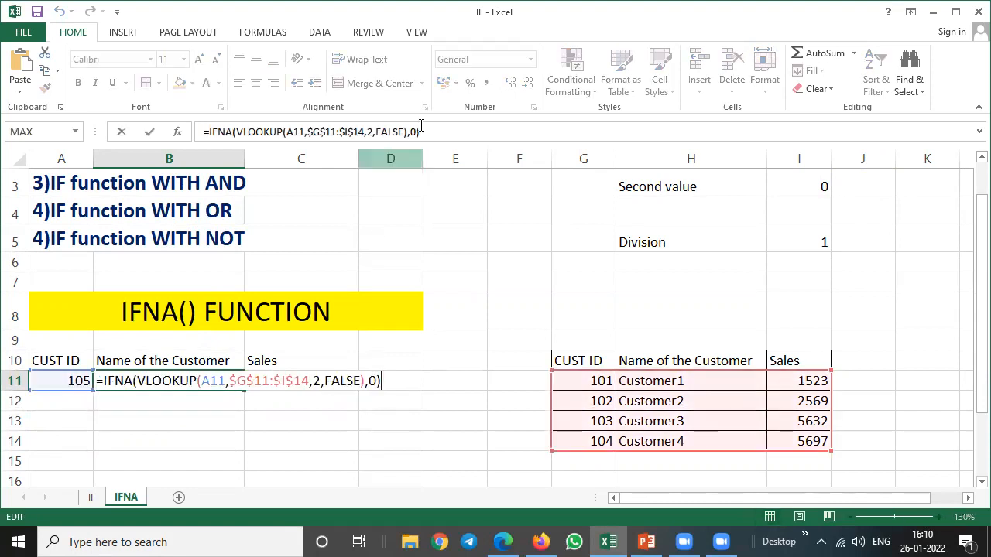
key("BackSpace")
type("\"c")
key("BackSpace")
type("C")
type("ustomer i")
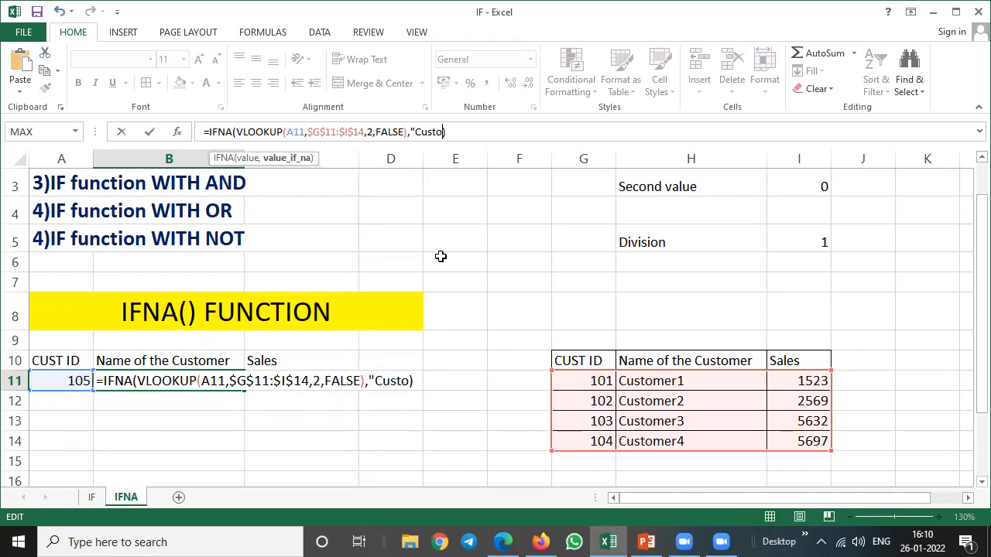
type("d not foun")
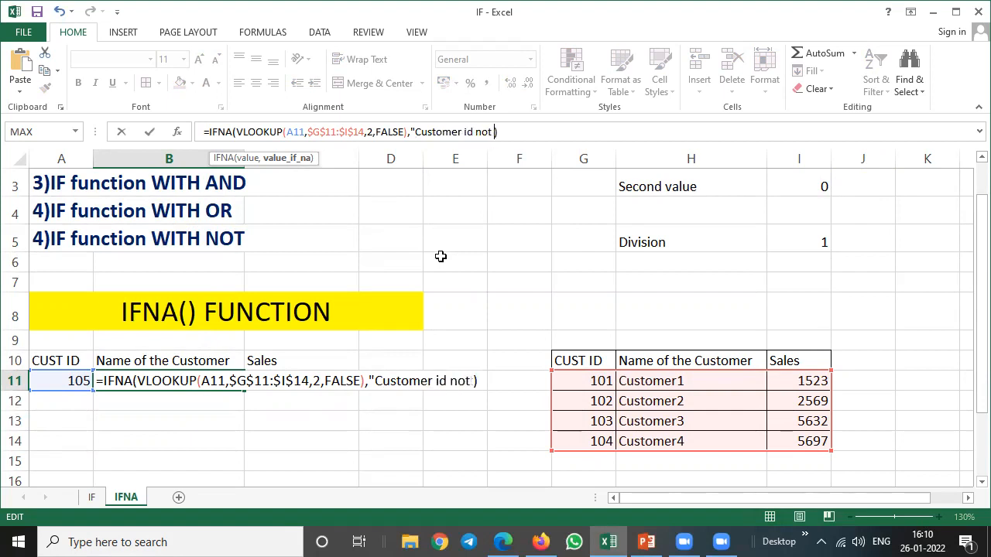
type("d")
type(")")
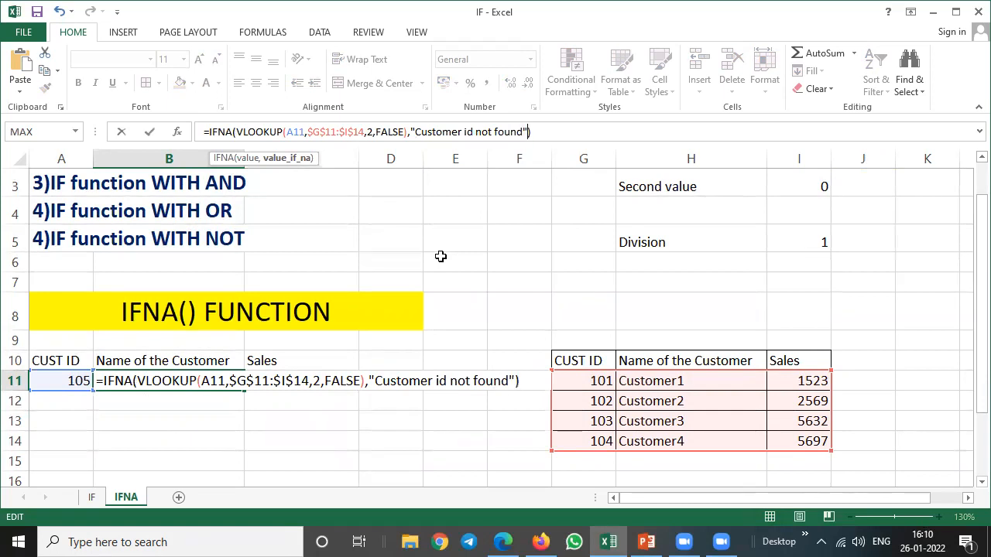
key("Return")
key("Up")
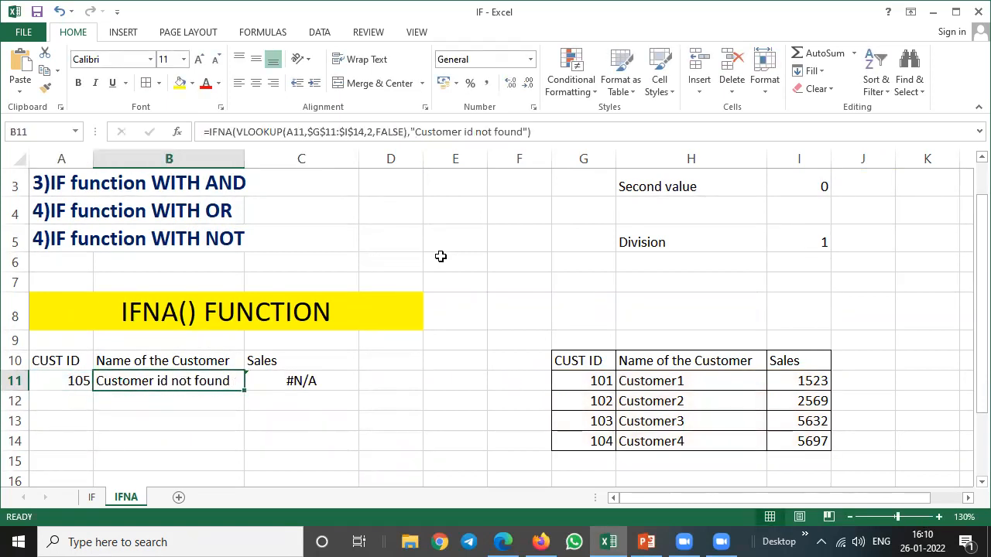
Test the IFNA formula by entering the fourth and the second customer's ID in A11.
key("Left")
type("104")
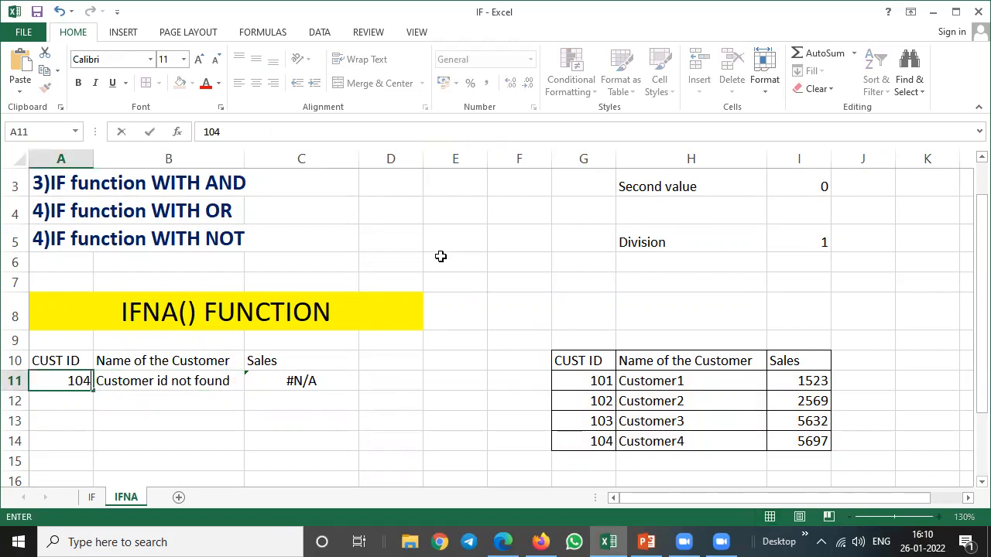
key("Return")
key("Up")
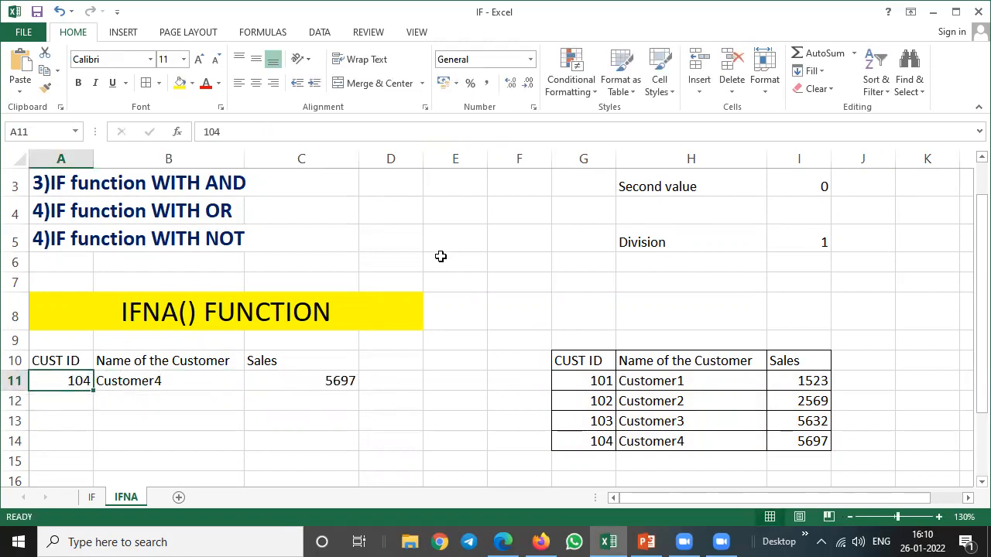
key("F2")
key("BackSpace")
type("2")
key("Return")
Set the customer ID in A11 to another ID missing from the reference table and check the name formula in B11.
key("Up")
type("108")
key("Return")
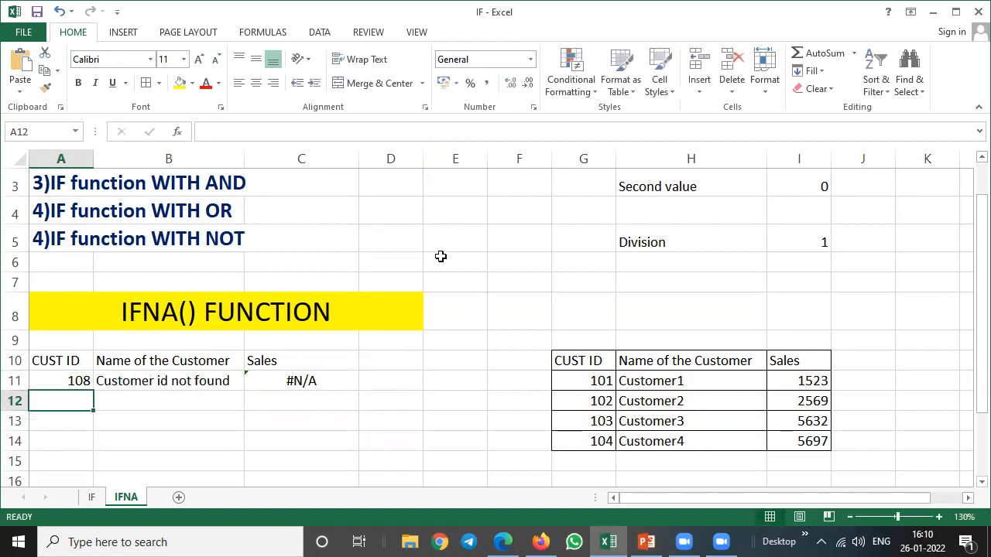
key("Up")
key("Right")
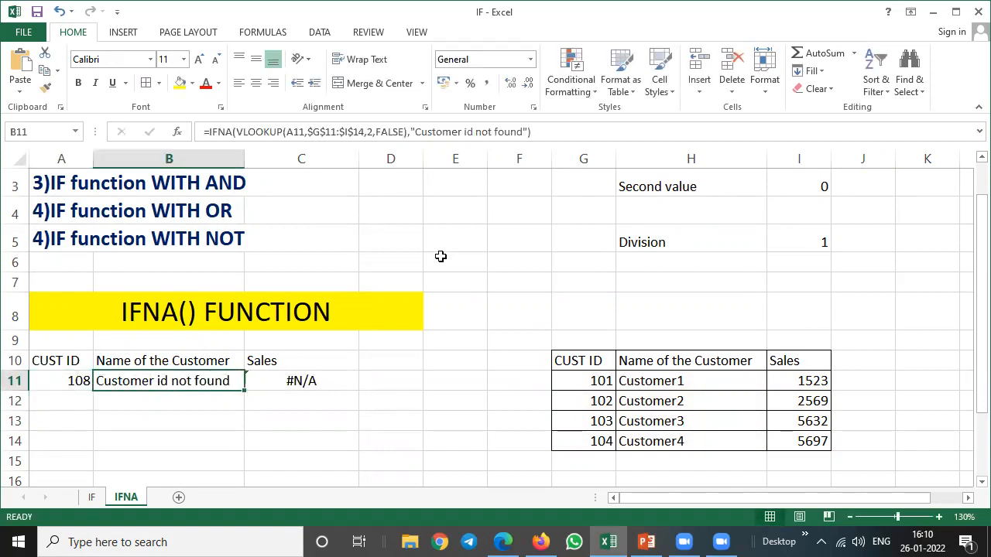
Go back from the IFNA() FUNCTION heading to the list of IF topics in the sheet's first rows.
left_click(167, 309)
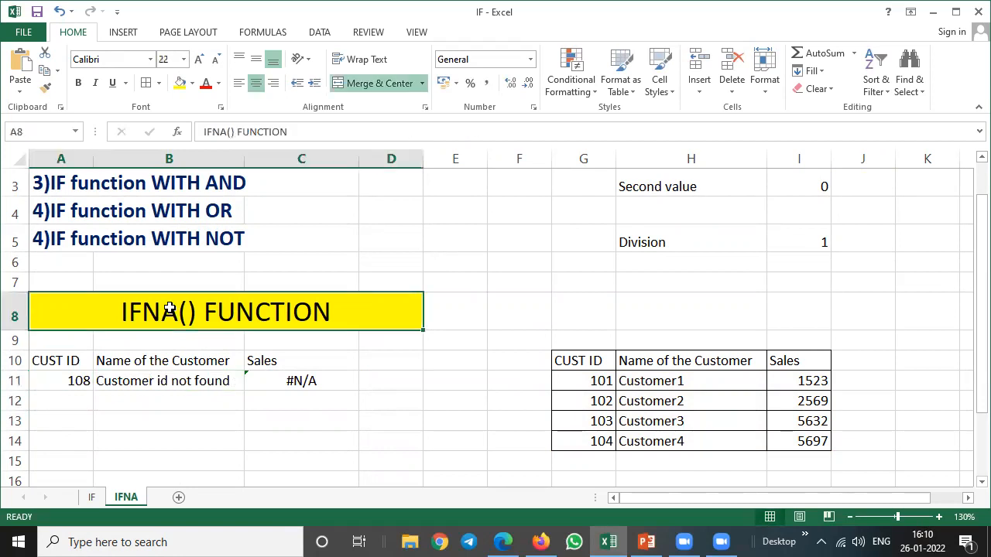
scroll(88, 224, "up", 1)
left_click(101, 224)
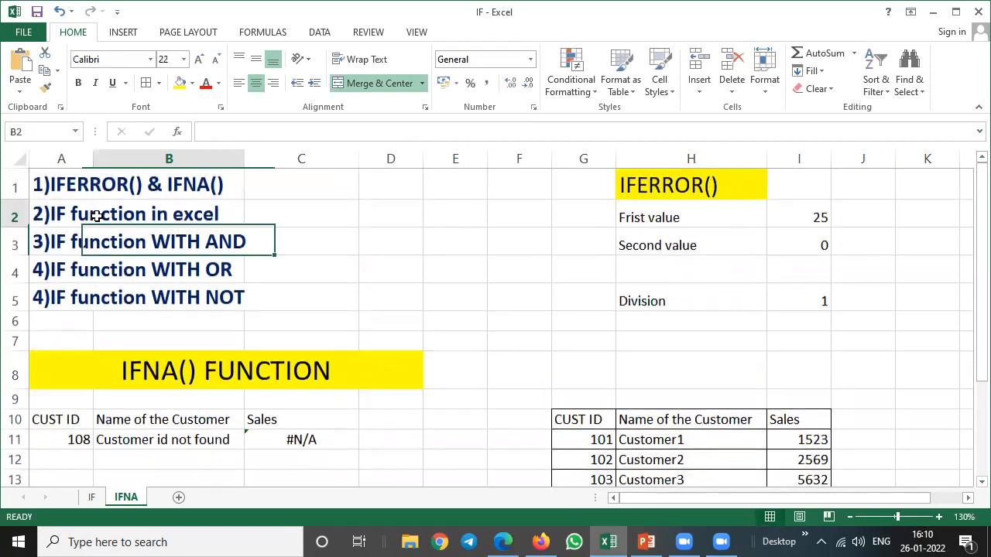
Go to the IF sheet and fill the IF syntax cell A4 under Simple If with yellow.
left_click(92, 497)
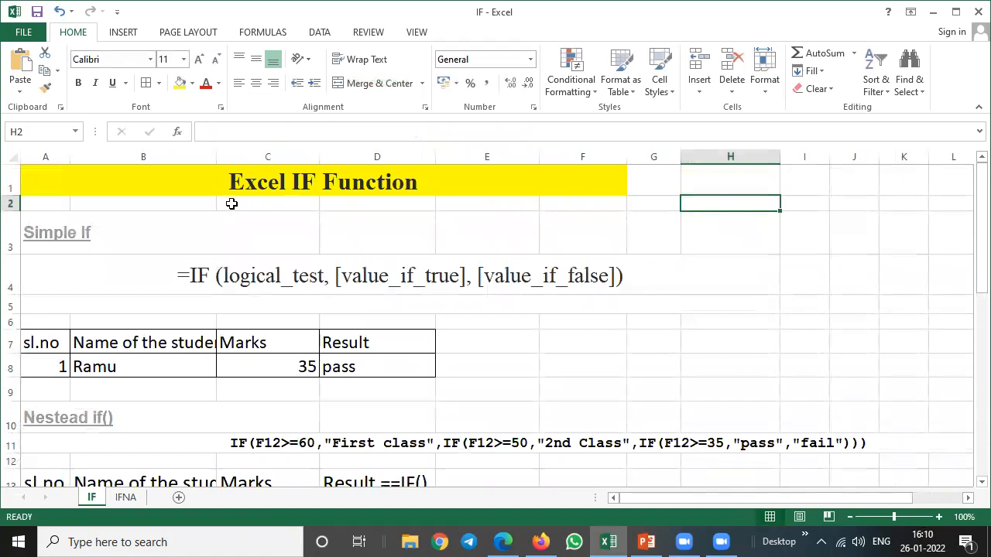
left_click(282, 181)
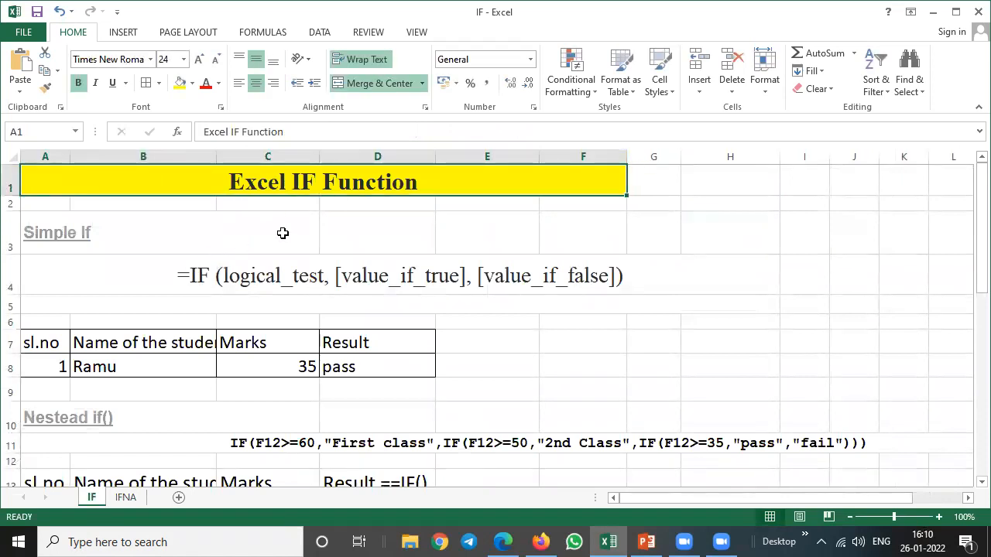
left_click(203, 277)
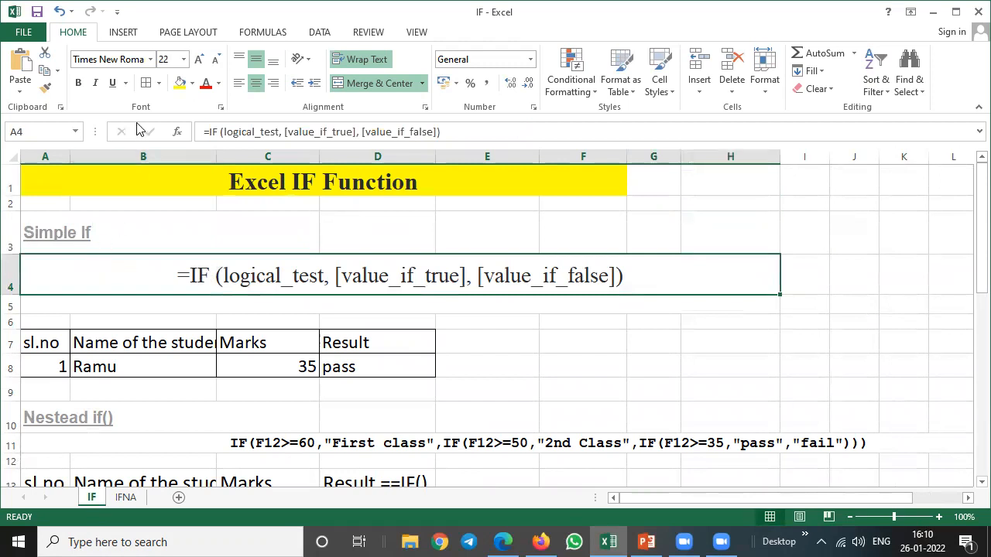
left_click(178, 84)
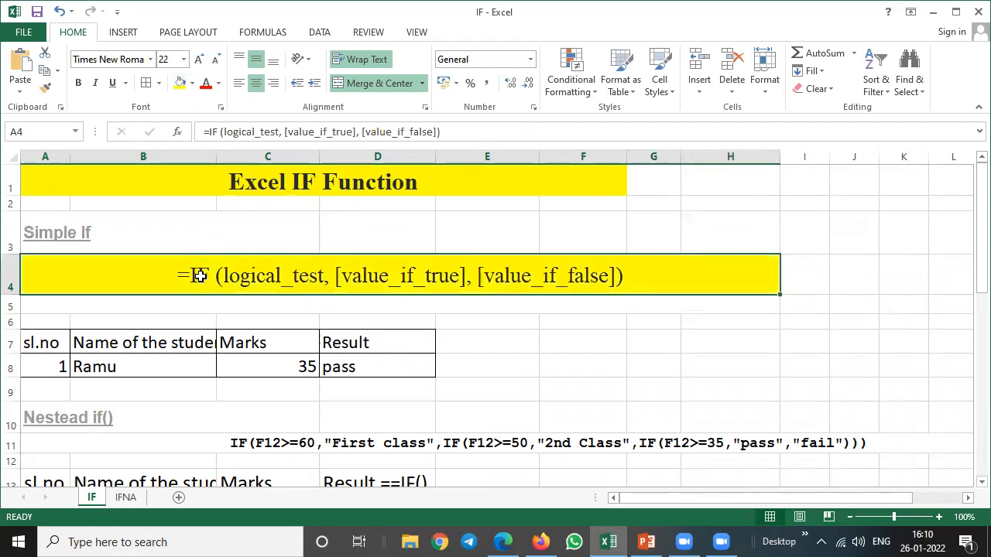
Point out the logical_test, value_if_true and value_if_false arguments in the A4 syntax text, leaving the cell unchanged.
double_click(247, 276)
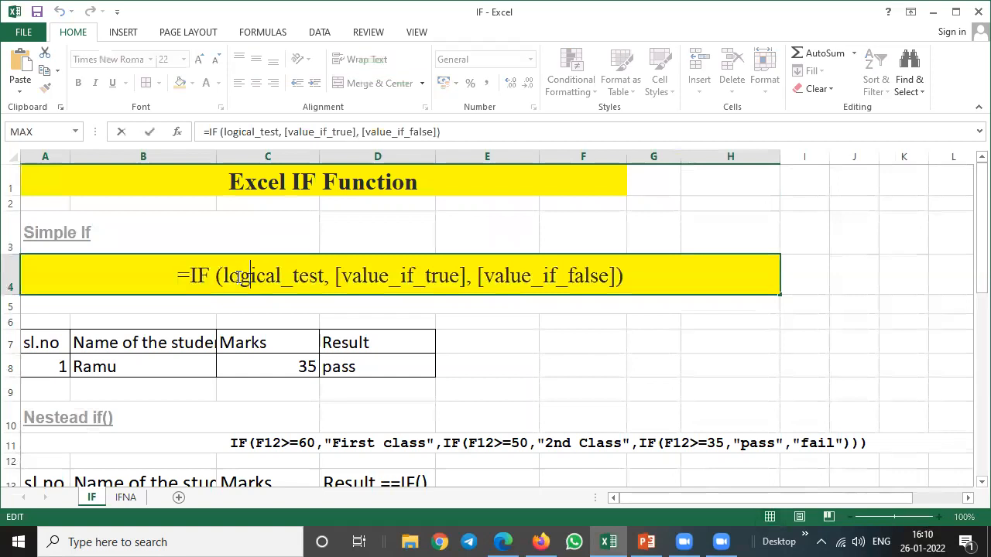
left_click_drag(225, 275, 325, 275)
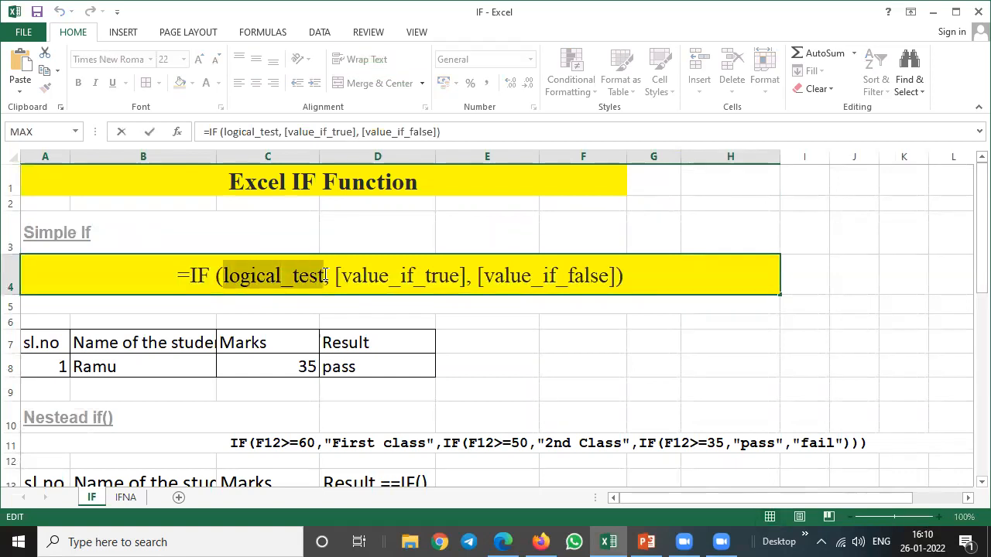
left_click_drag(334, 276, 465, 276)
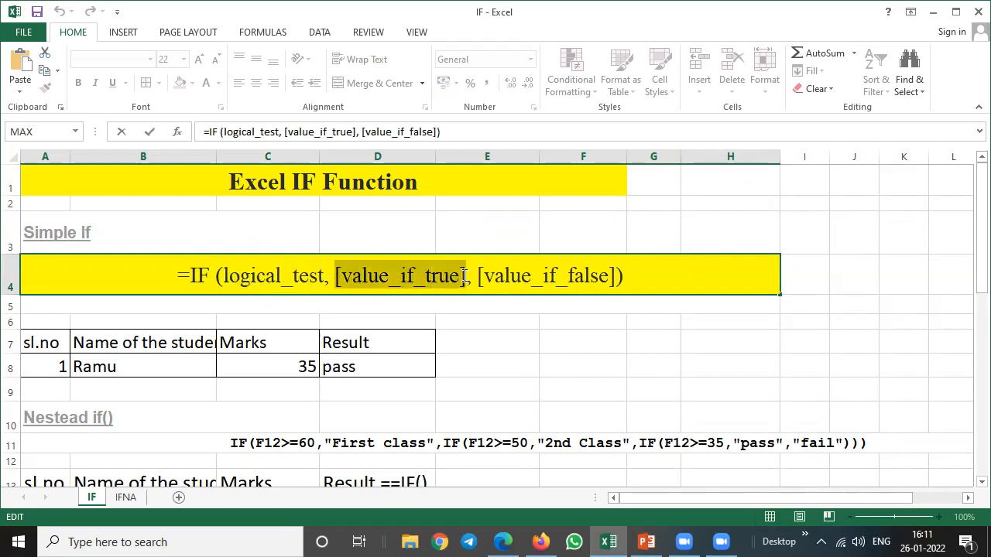
left_click_drag(225, 276, 321, 277)
left_click_drag(477, 276, 610, 271)
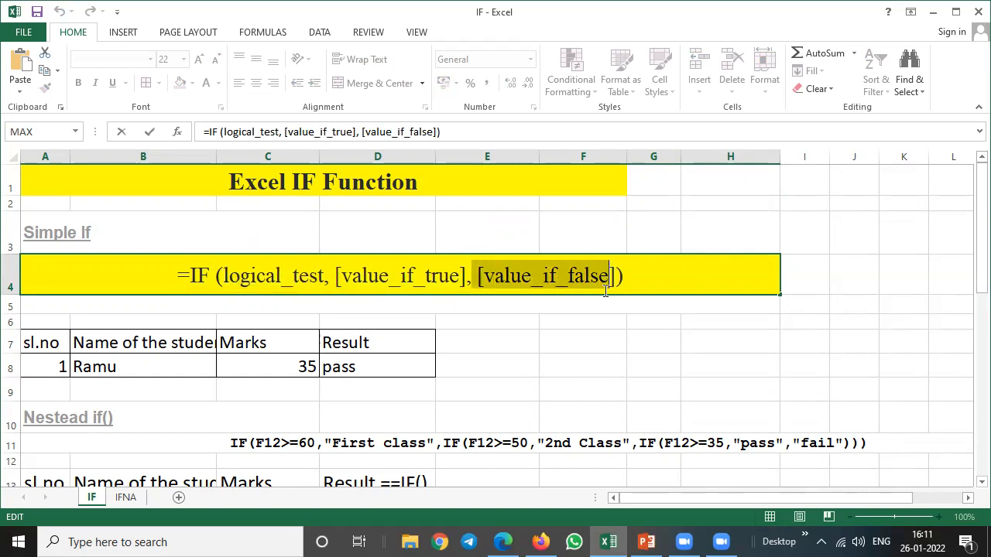
left_click(534, 384)
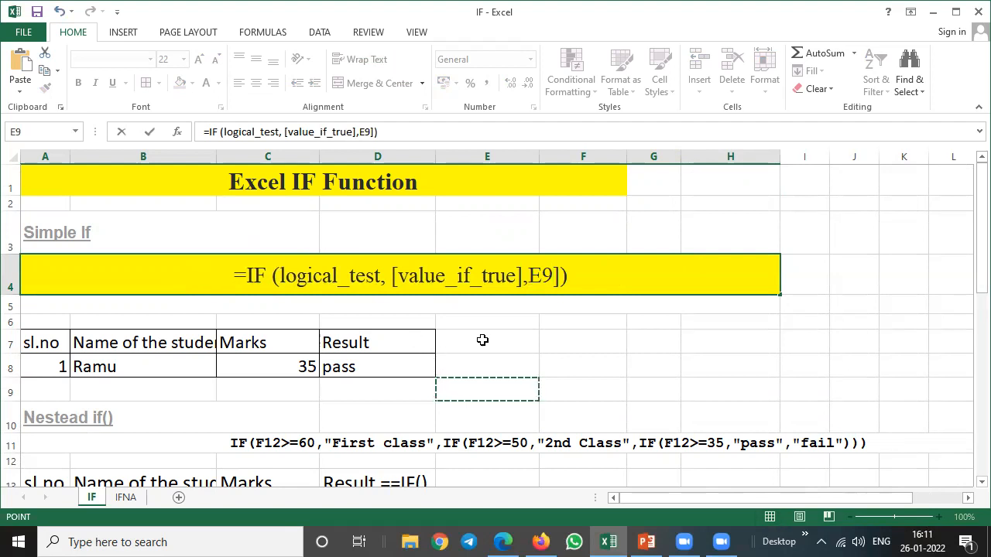
key("Escape")
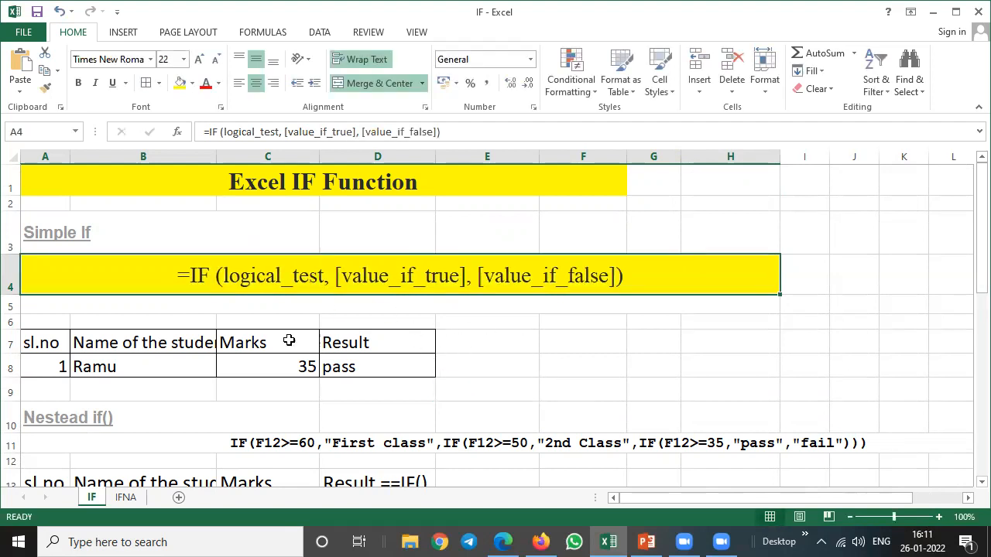
Examine the student table's headings in row 7 and the marks and result formula in row 8.
left_click(47, 342)
left_click(177, 342)
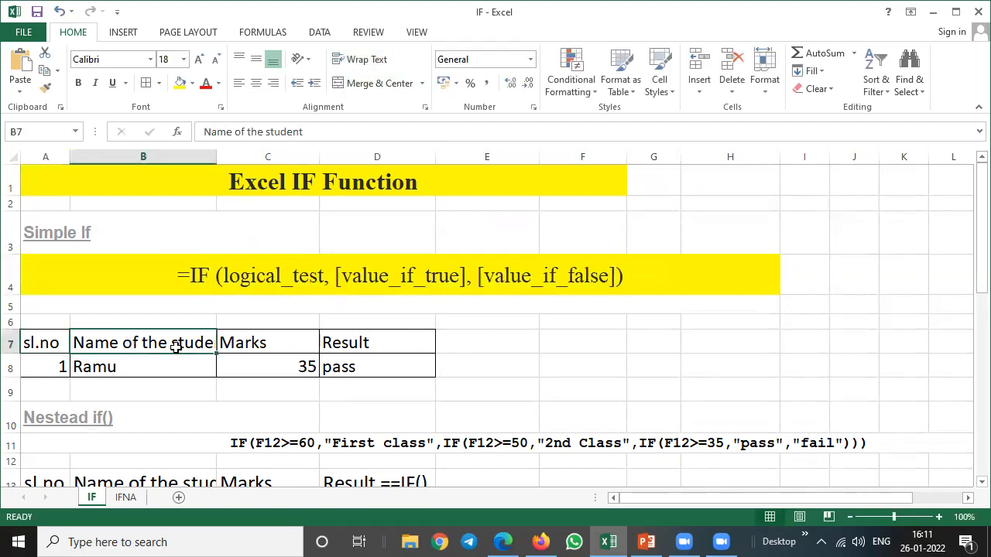
left_click(253, 341)
left_click(345, 342)
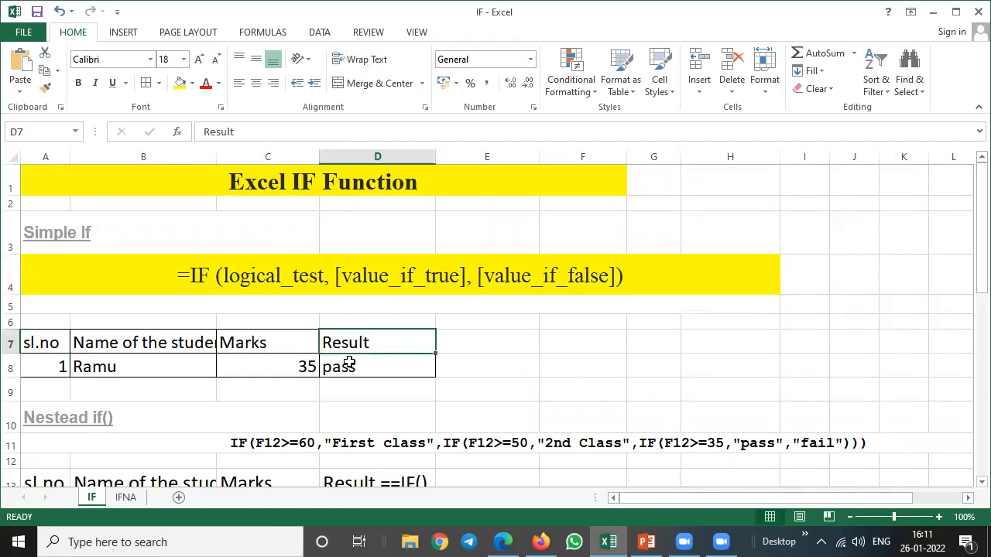
left_click(291, 368)
left_click(338, 367)
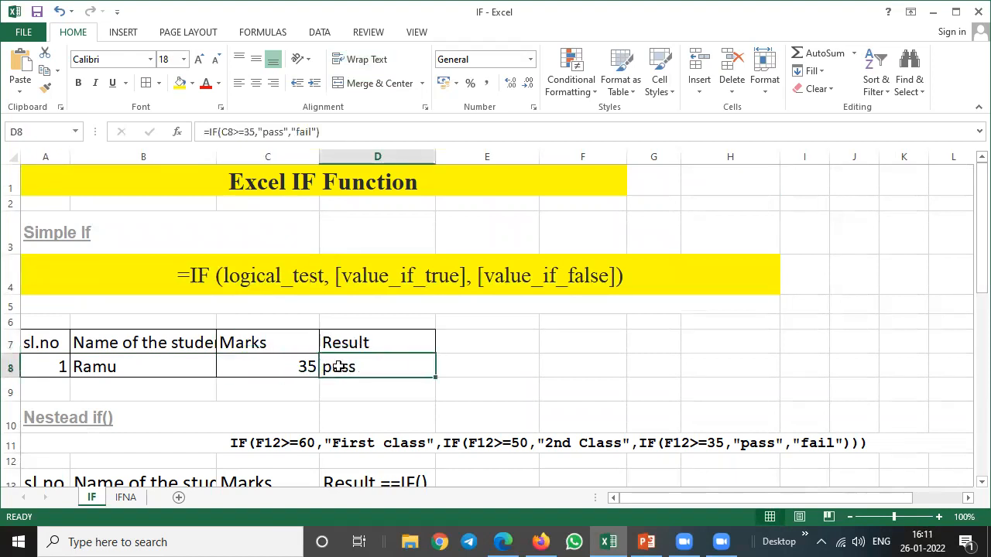
left_click(288, 368)
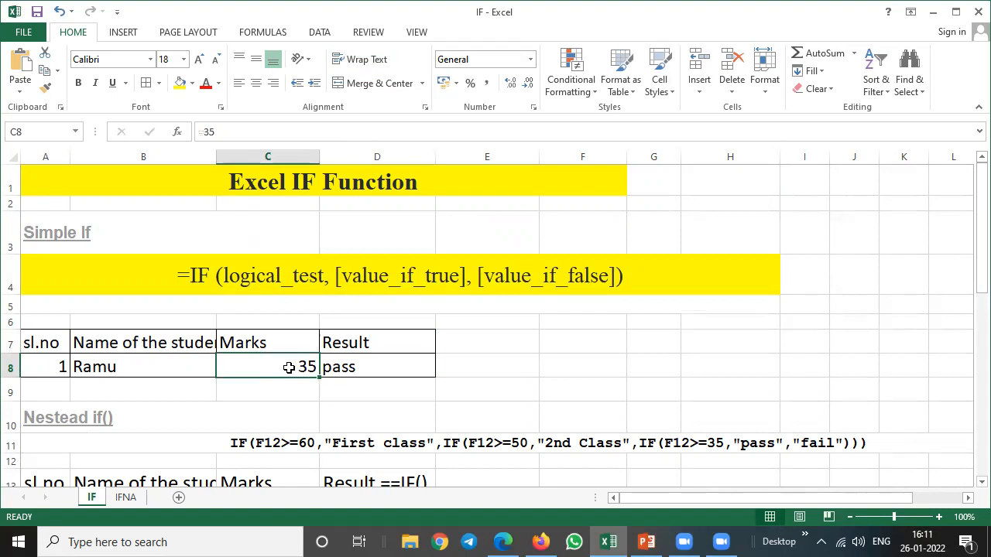
left_click(342, 368)
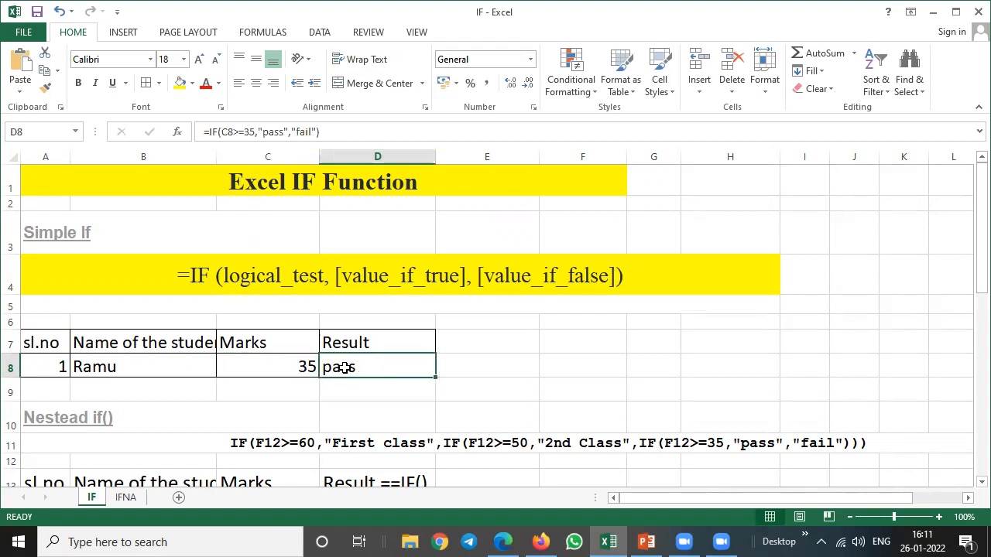
Test the pass/fail formula by entering marks of 25 and 34 in C8.
left_click(286, 367)
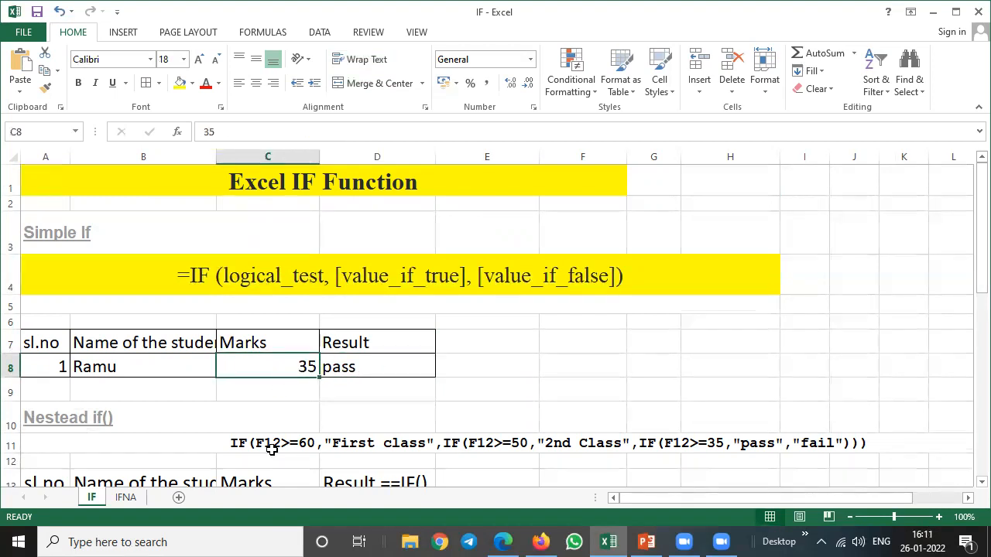
type("25")
key("Return")
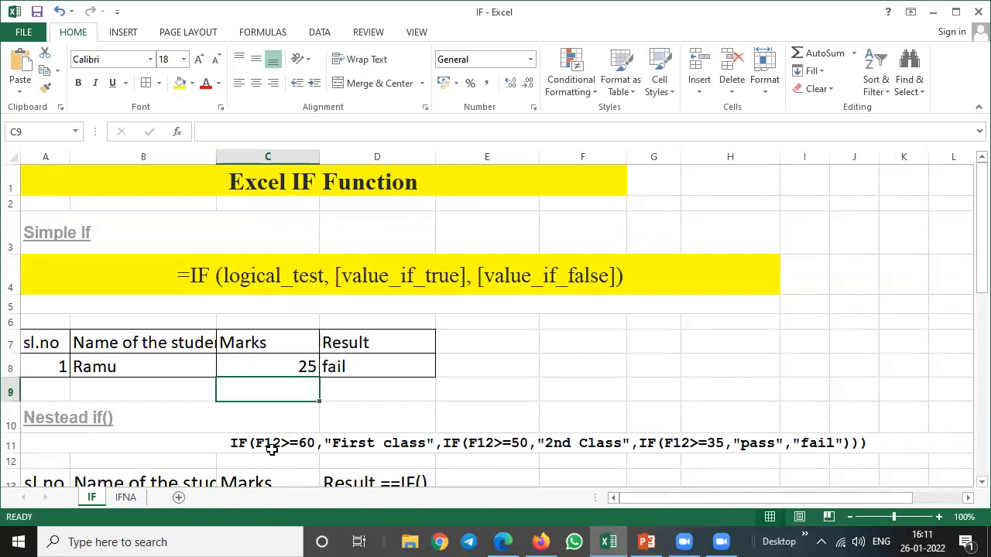
key("Up")
type("34")
key("Return")
Test the pass/fail formula with marks of 35 and 85 in C8.
key("Up")
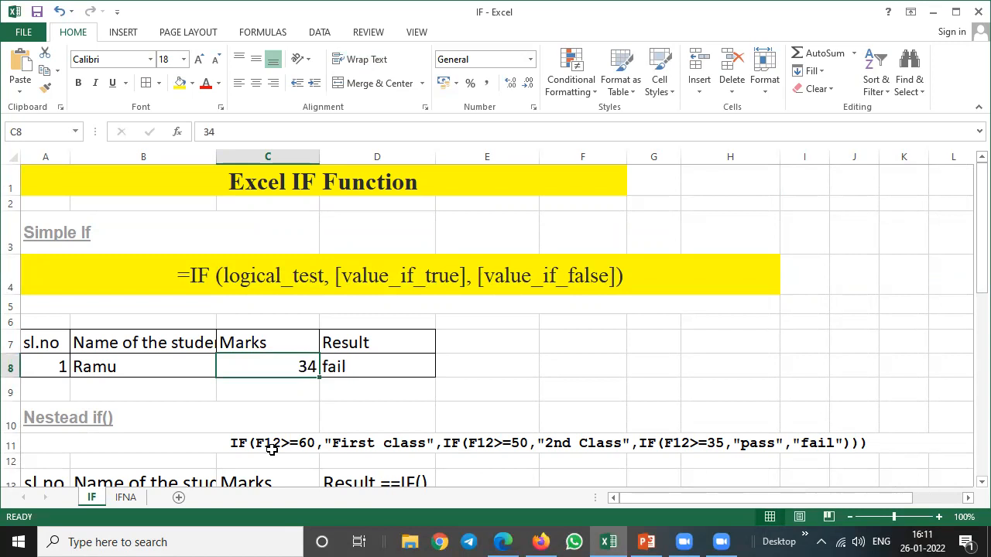
type("35")
key("Return")
key("Up")
type("85")
key("Return")
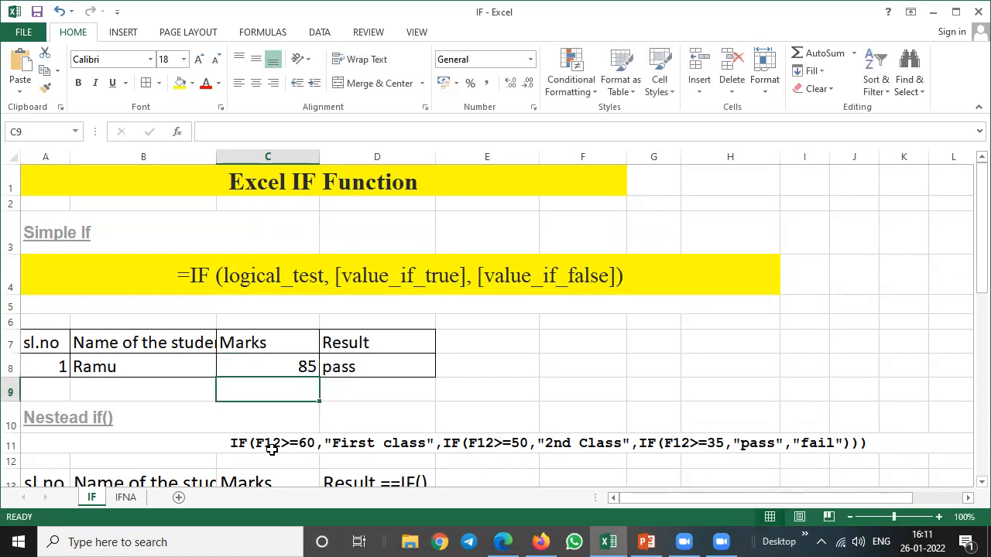
Set the student's marks in C8 to 34.
key("Up")
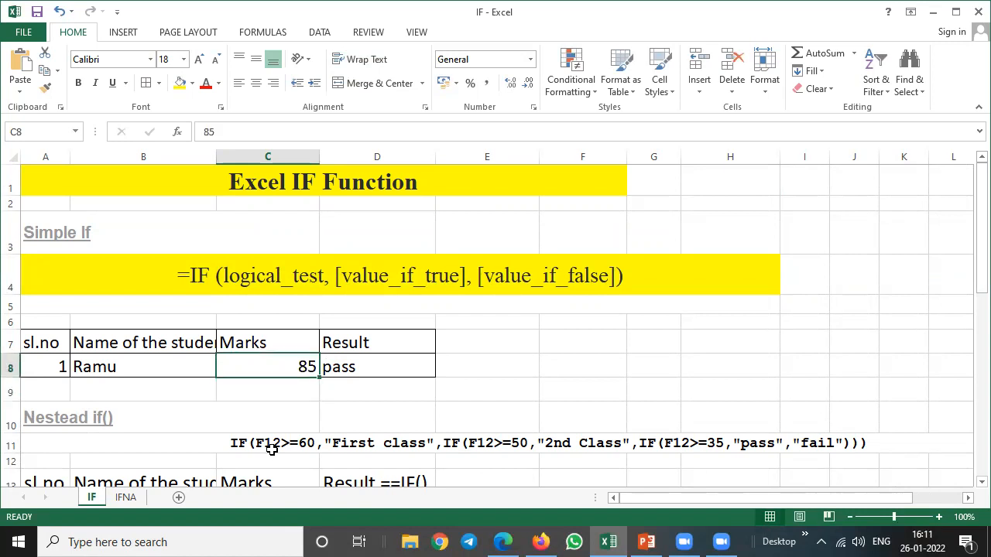
type("34")
key("Return")
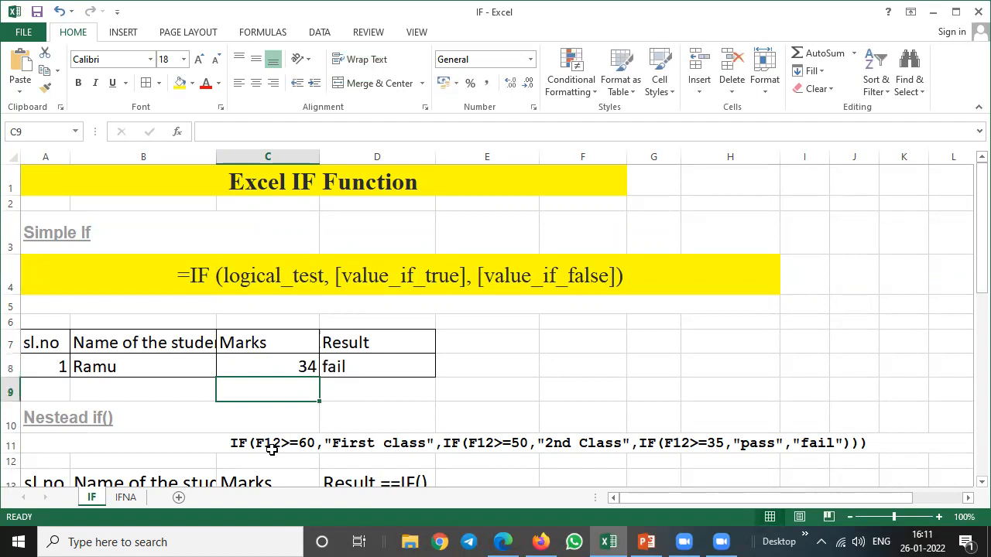
Erase the arguments of the result formula in D8, leaving only =IF(.
key("Up")
key("Right")
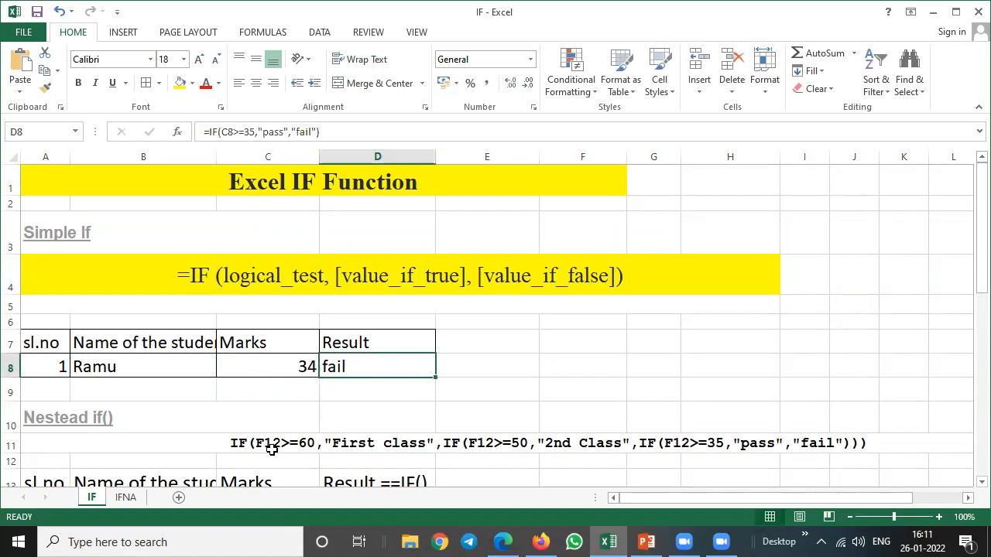
key("Right")
key("Left")
key("F2")
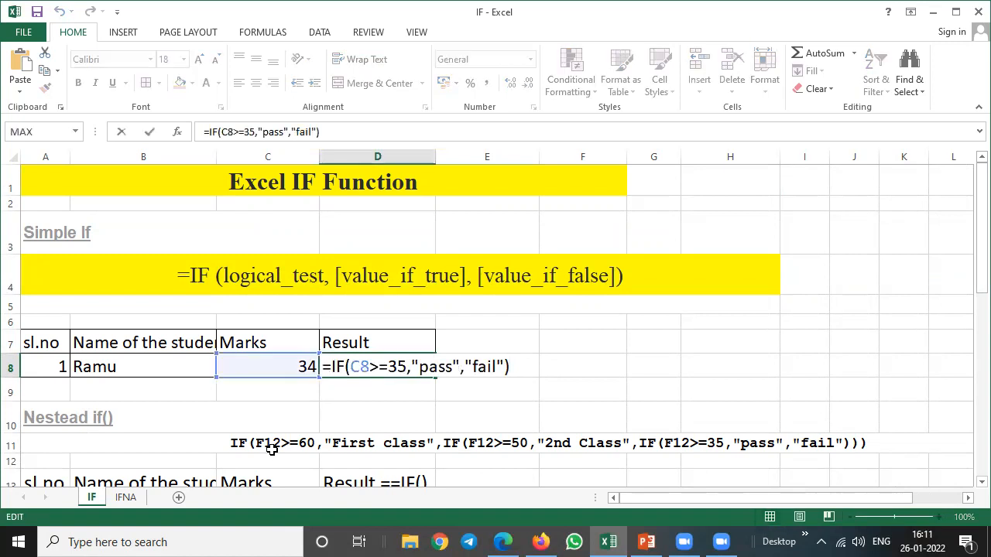
key("BackSpace")
key("BackSpace")
key("BackSpace")
key("BackSpace")
key("BackSpace")
key("BackSpace")
key("BackSpace")
key("BackSpace")
key("BackSpace")
key("BackSpace")
key("BackSpace")
key("BackSpace")
key("BackSpace")
key("BackSpace")
key("BackSpace")
key("BackSpace")
key("BackSpace")
key("BackSpace")
key("BackSpace")
key("BackSpace")
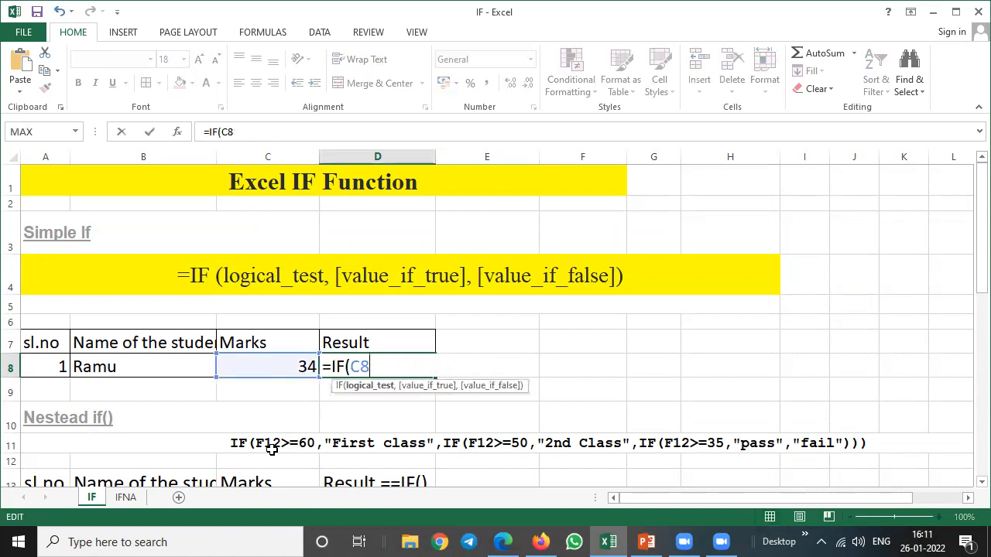
key("BackSpace")
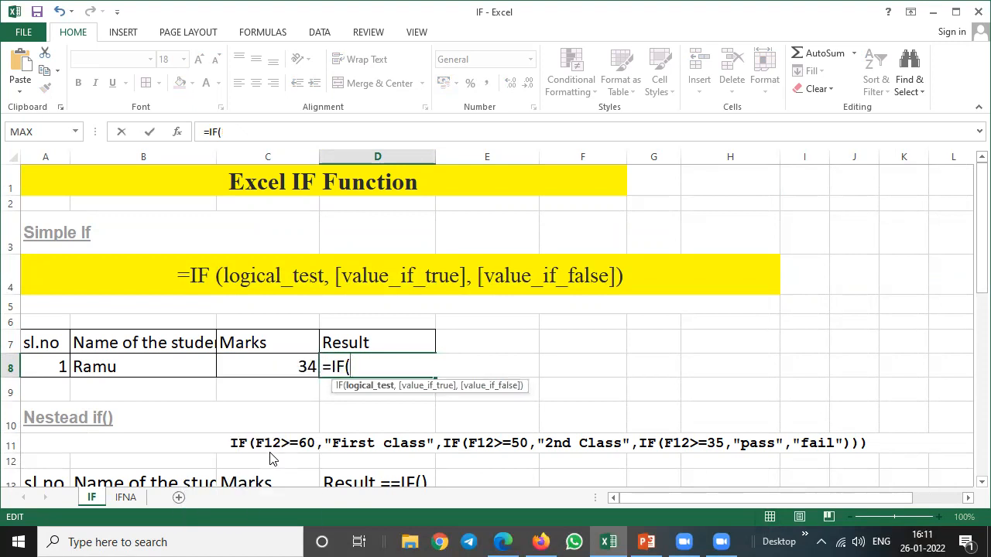
Complete the result formula in D8 as =IF(C8>=35,"Pass","Fail").
left_click(279, 364)
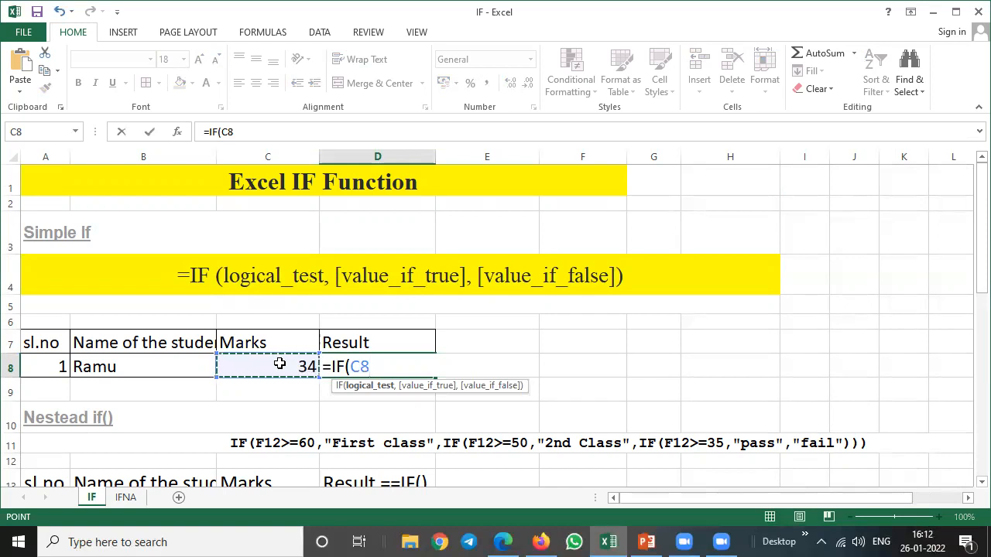
type(">=3")
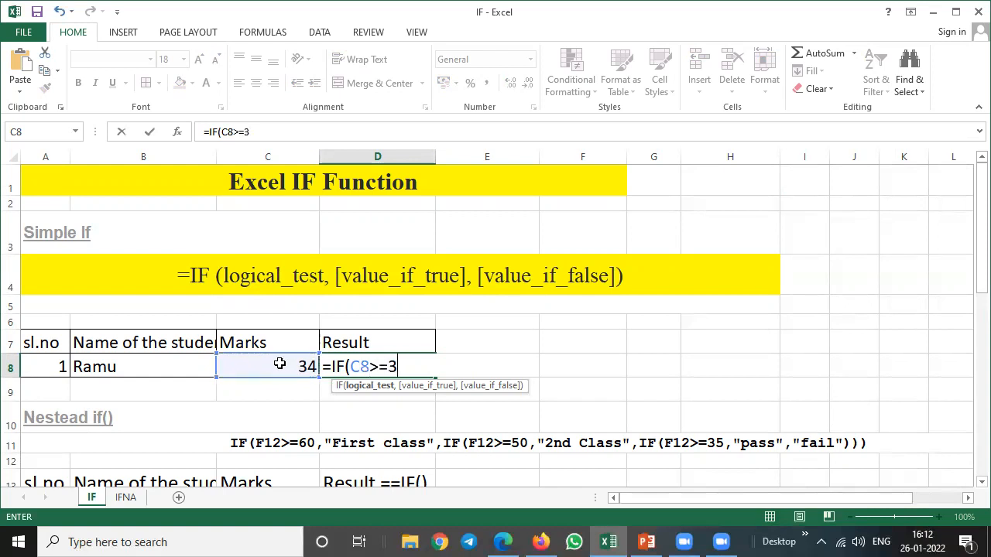
type("5,")
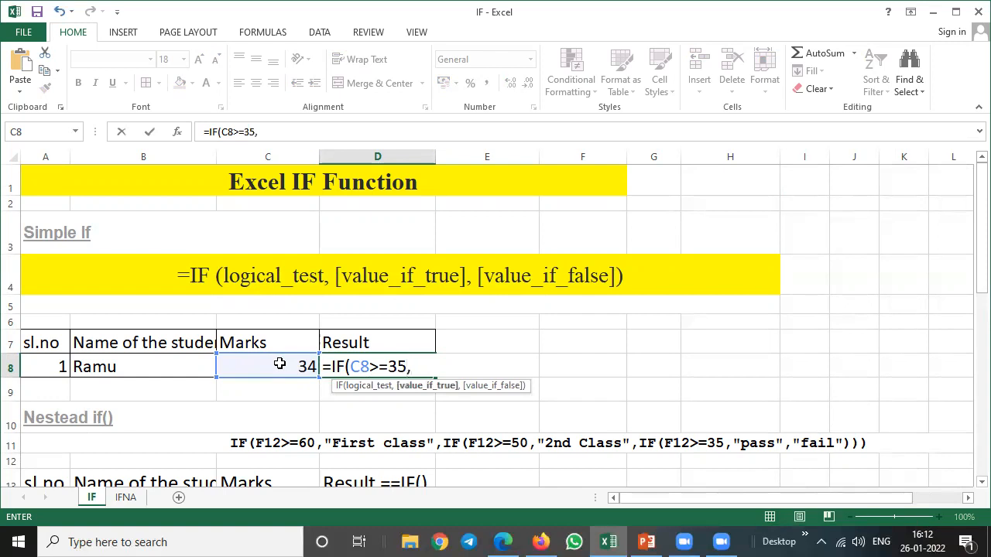
type("\"Pass\",")
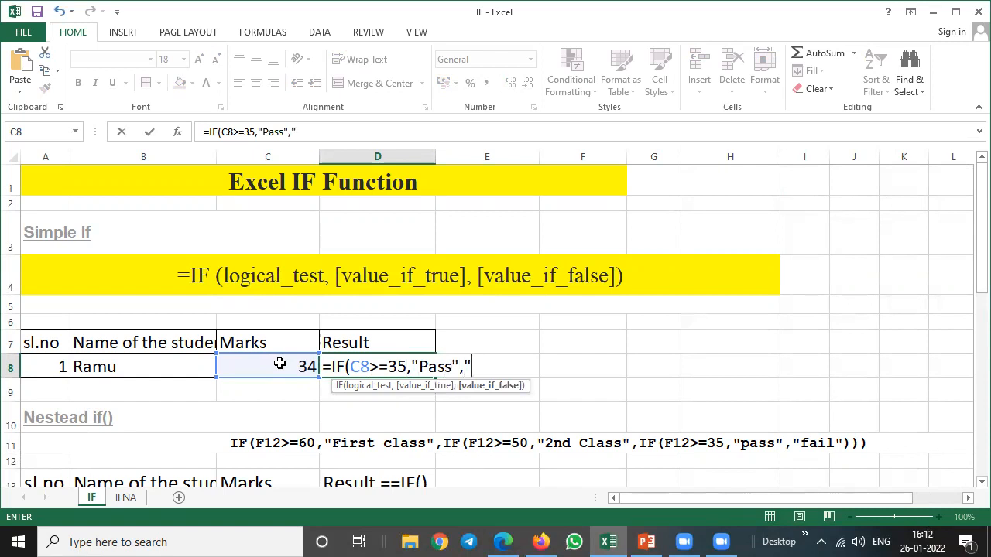
type("\"Fa")
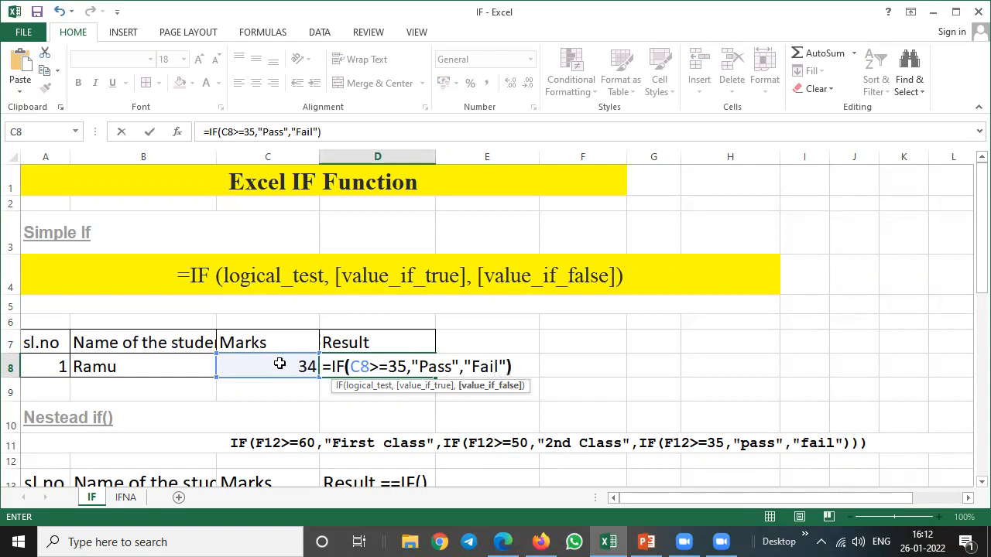
type("il\")")
key("Return")
Test the rewritten result formula by setting the marks in C8 to 35.
key("Up")
left_click(279, 364)
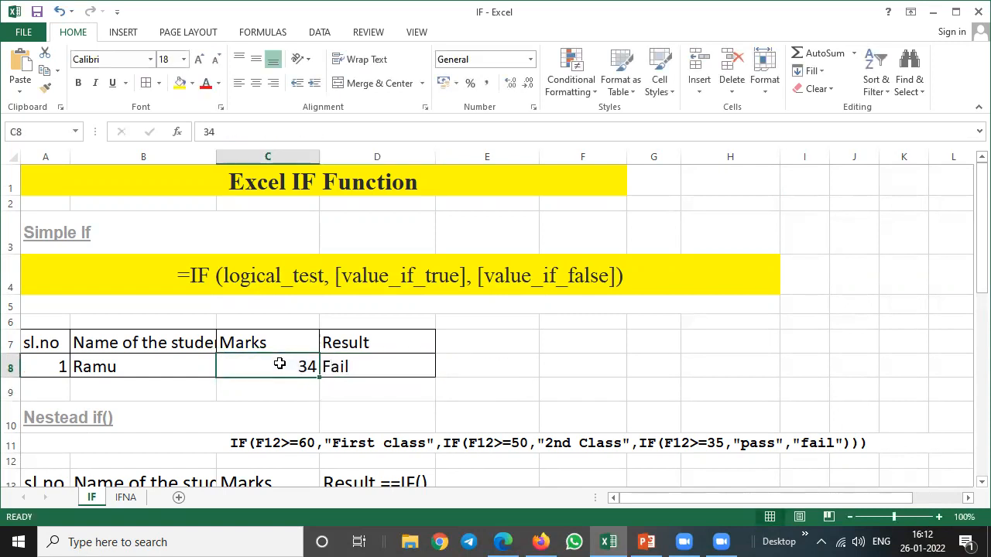
type("35")
key("Return")
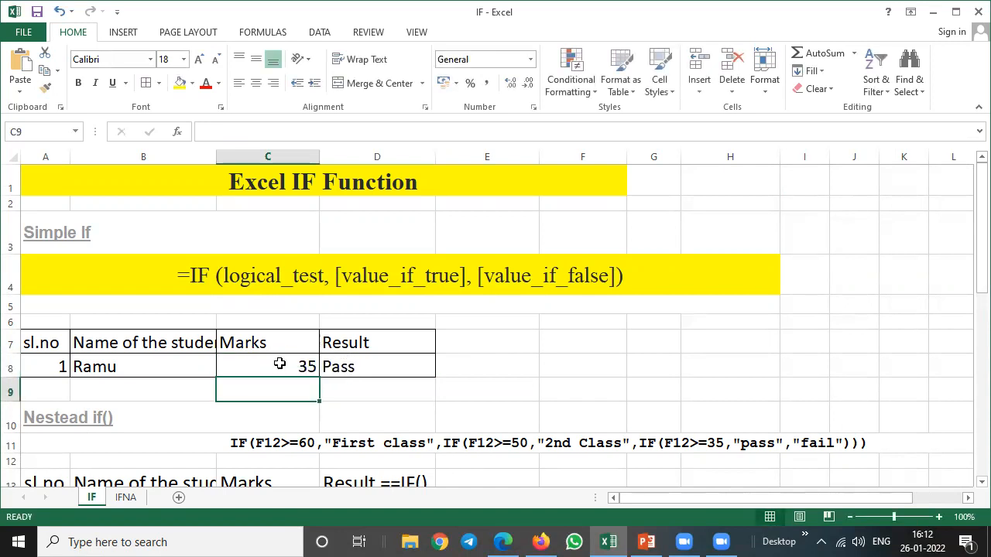
Review the result cell and the IF syntax in A4, and move on to the Nestead if() heading in A10.
key("Up")
key("Right")
key("Up")
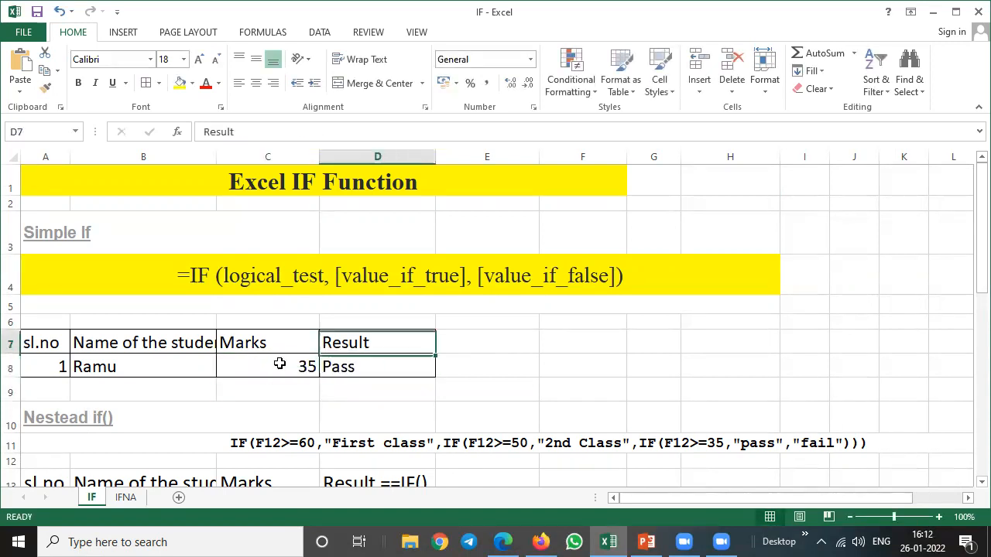
key("Up")
key("Up")
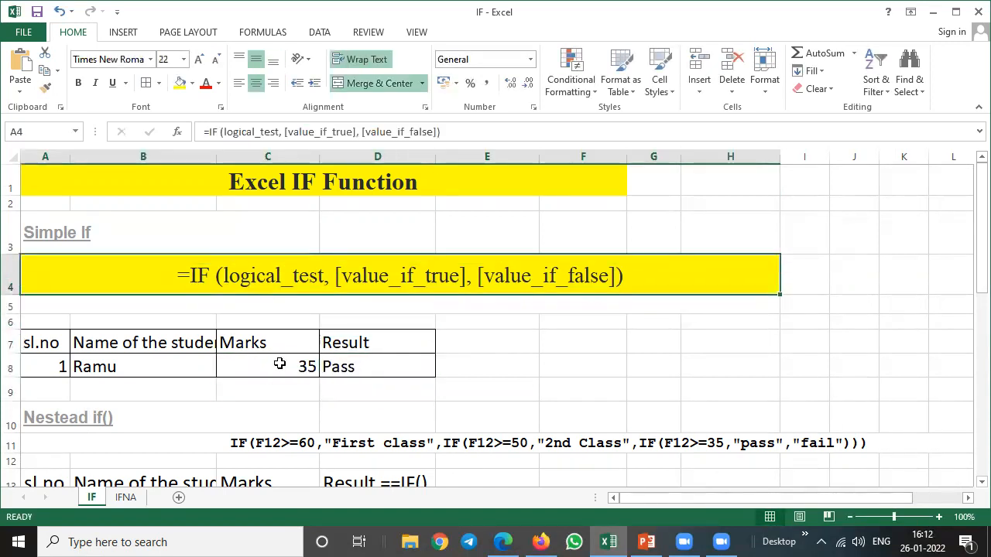
left_click(517, 374)
left_click(46, 419)
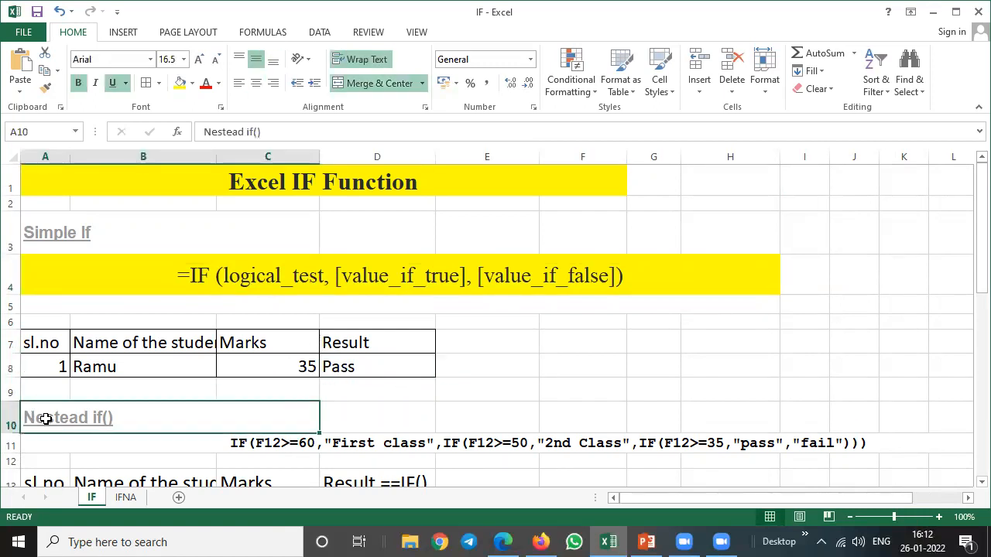
Highlight the Nestead if() heading in A10 with yellow fill and review the marks in C14 and the sample formula in A11.
left_click(180, 83)
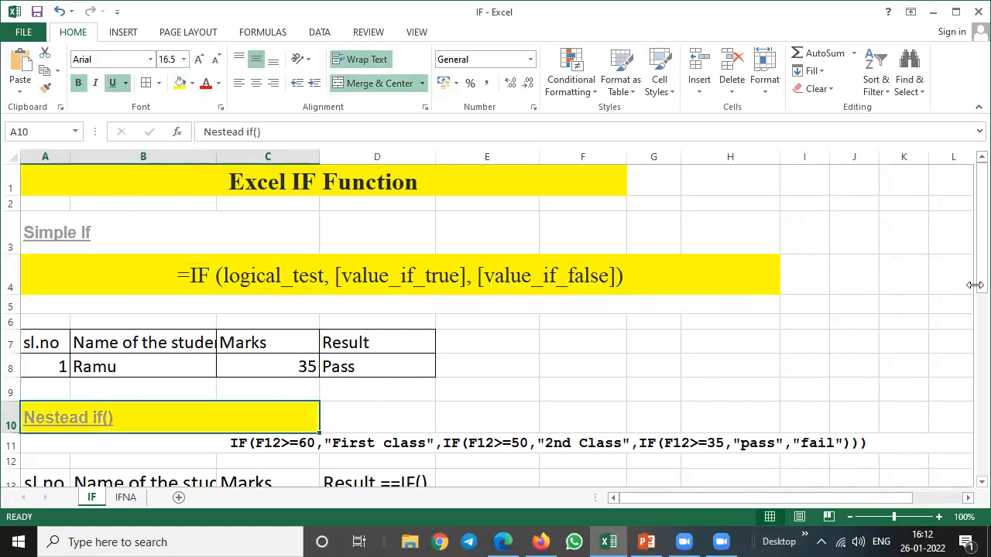
left_click_drag(973, 237, 969, 287)
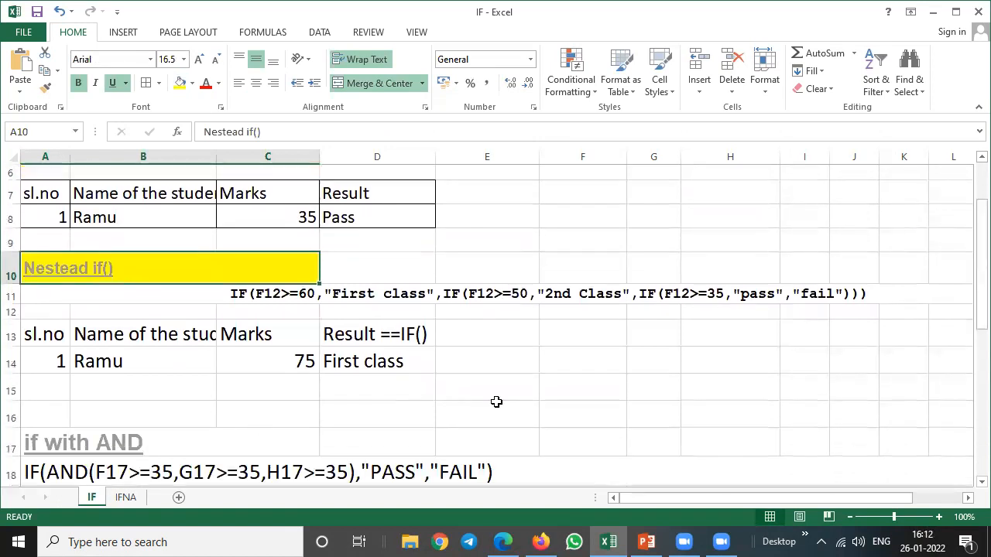
left_click(280, 336)
left_click(280, 364)
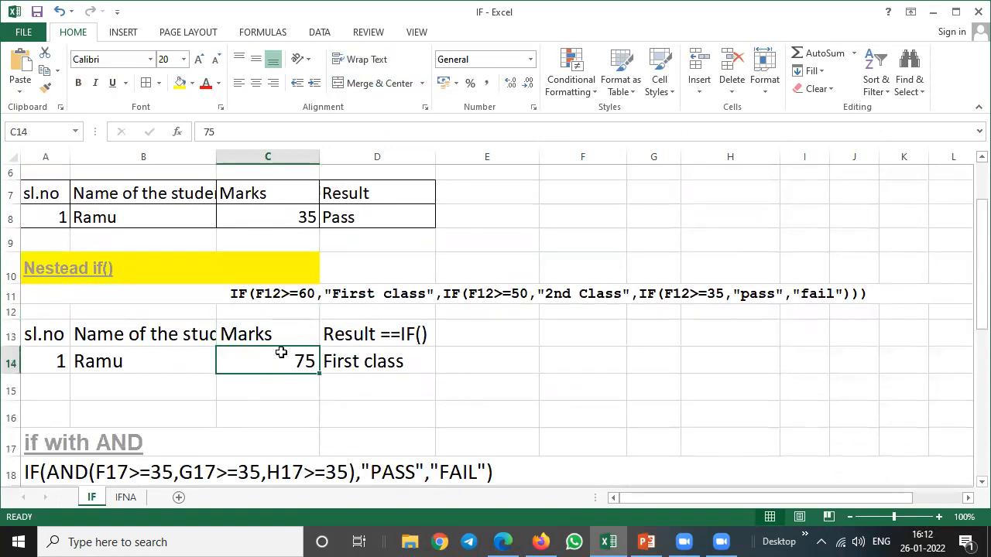
left_click(254, 294)
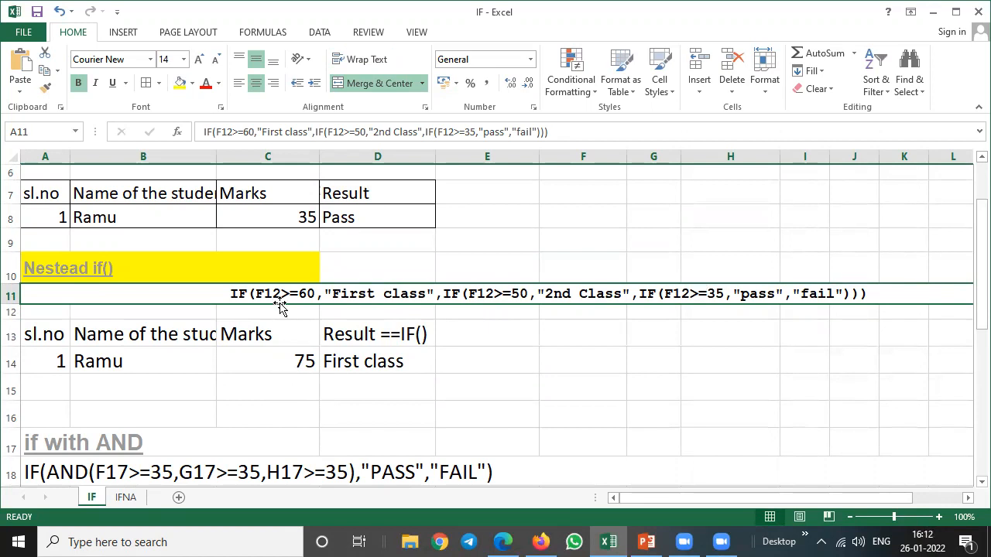
left_click(275, 358)
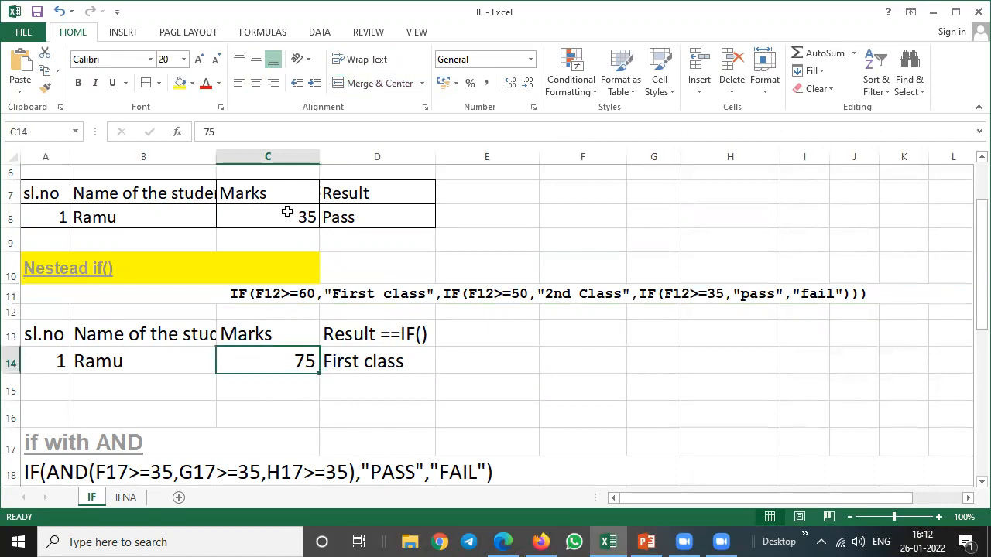
left_click(270, 157)
left_click(270, 351)
left_click(270, 352)
Replace the sample formula text in A11 with a copy of the nested IF formula from D14, without its equals sign.
left_click(367, 358)
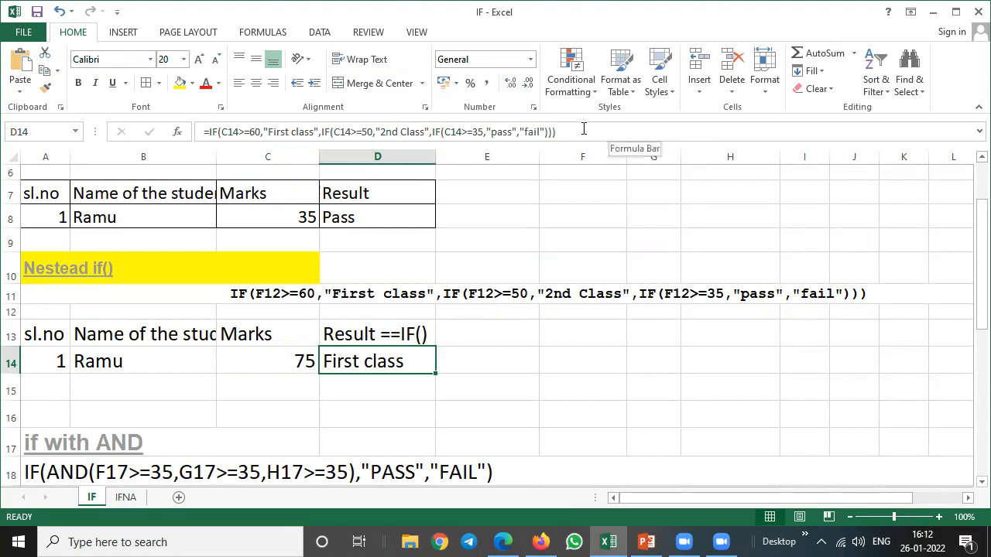
left_click_drag(576, 132, 209, 133)
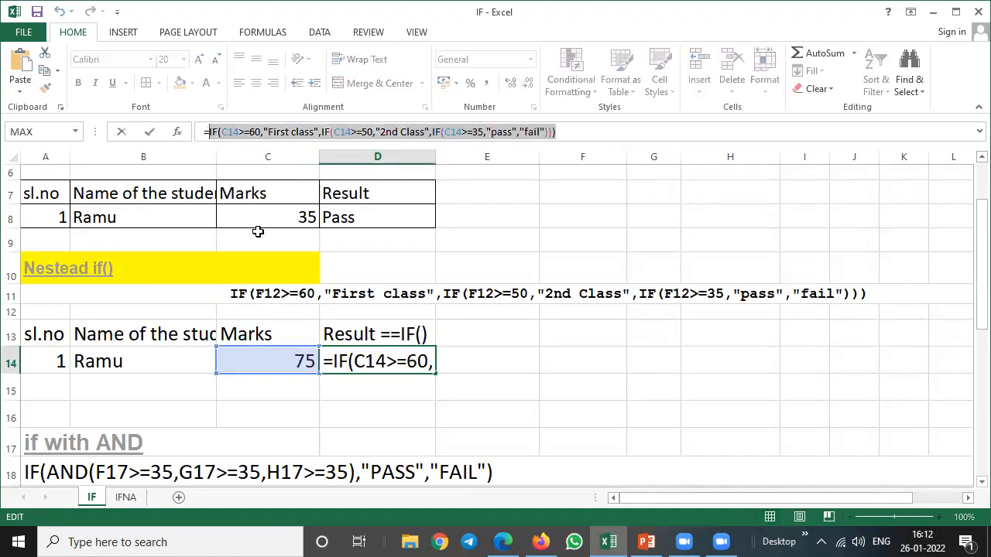
left_click(391, 293)
key("Escape")
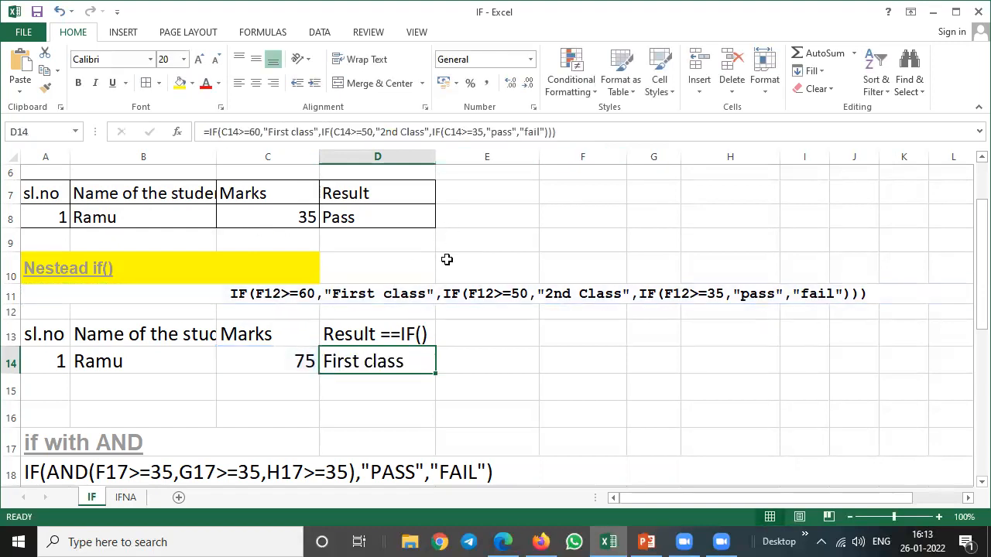
left_click(436, 292)
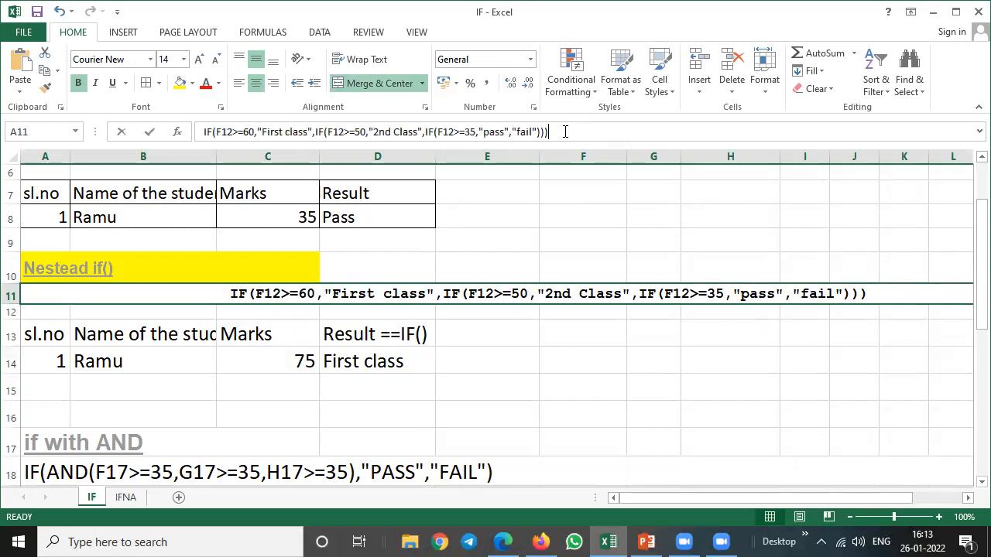
left_click_drag(551, 131, 255, 116)
key("ctrl+v")
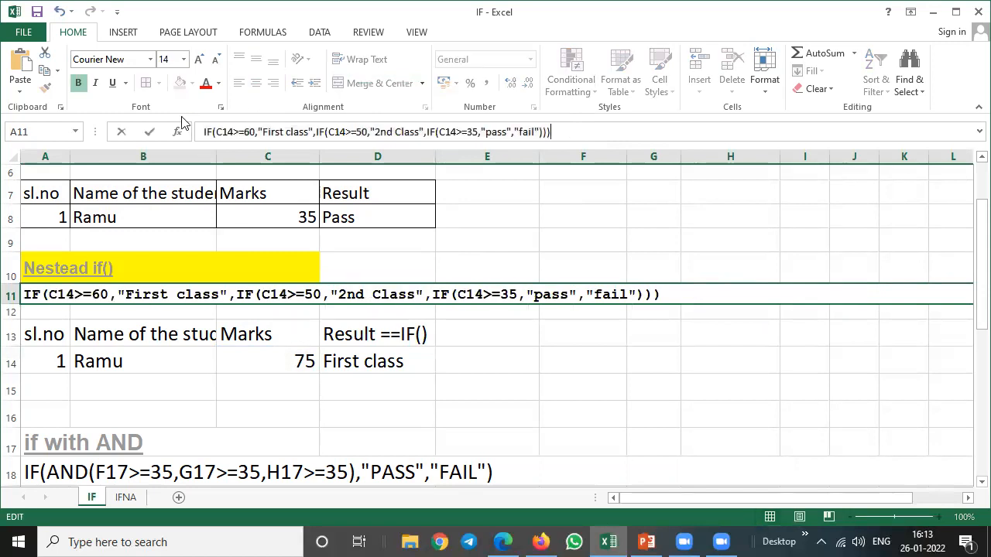
key("Return")
Highlight the marks cell C14 with yellow fill.
key("Up")
key("Down")
key("Down")
key("Down")
key("Right")
key("Right")
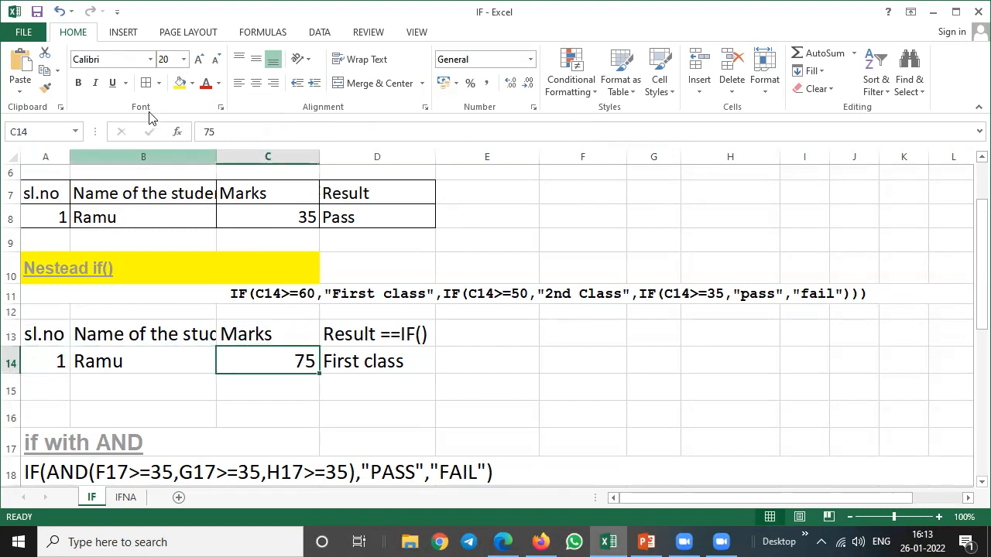
left_click(178, 83)
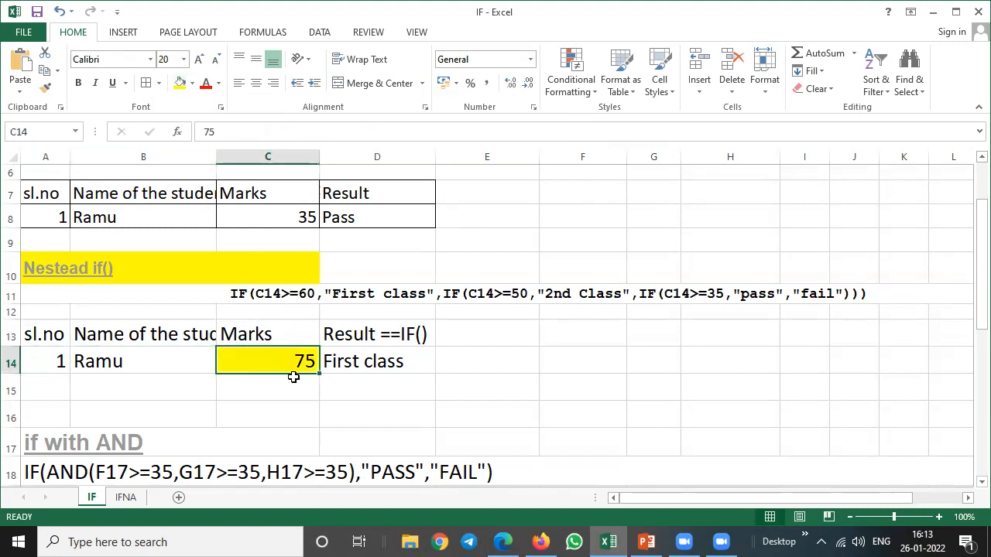
Examine the nested IF formula in D14 condition by condition, comparing it with the formula text in A11.
left_click(361, 364)
left_click(285, 290)
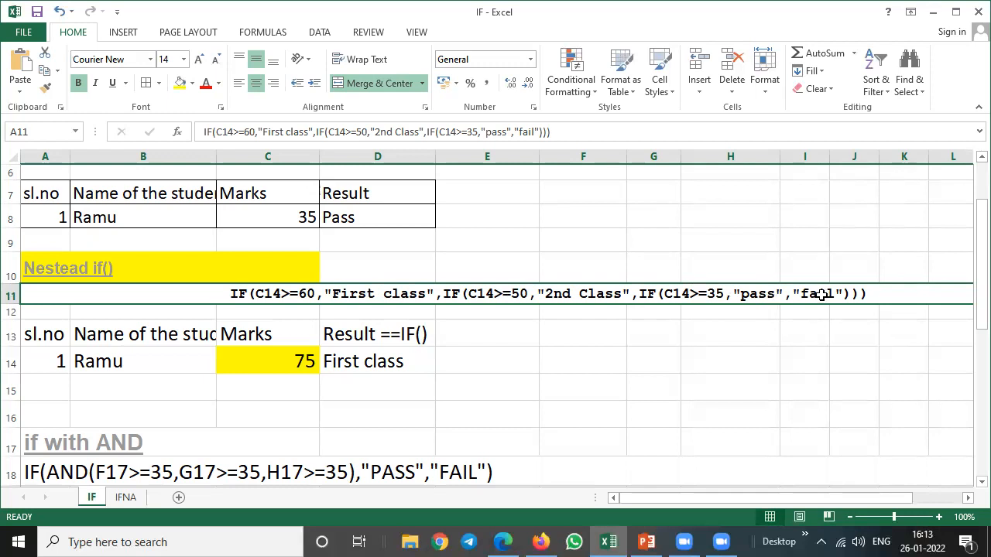
left_click(353, 361)
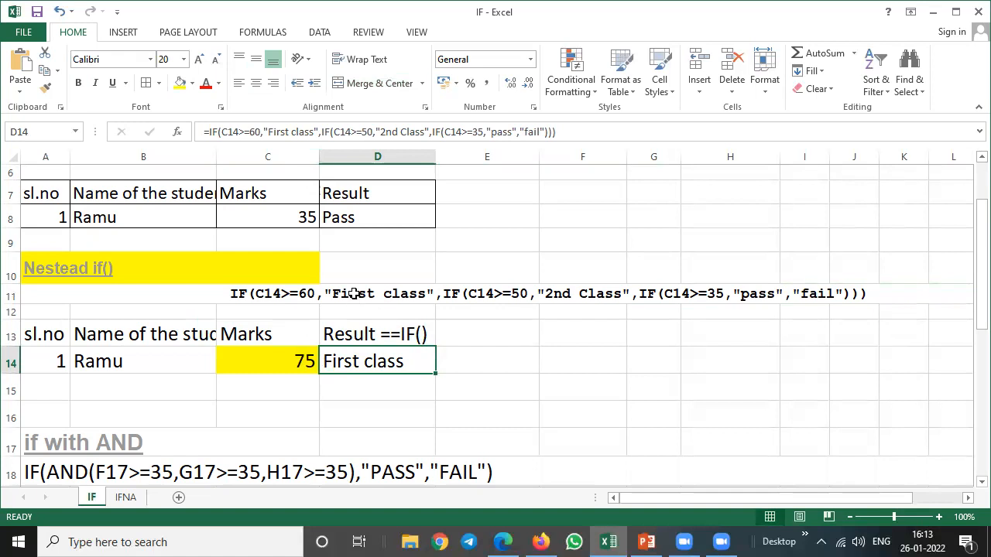
key("F2")
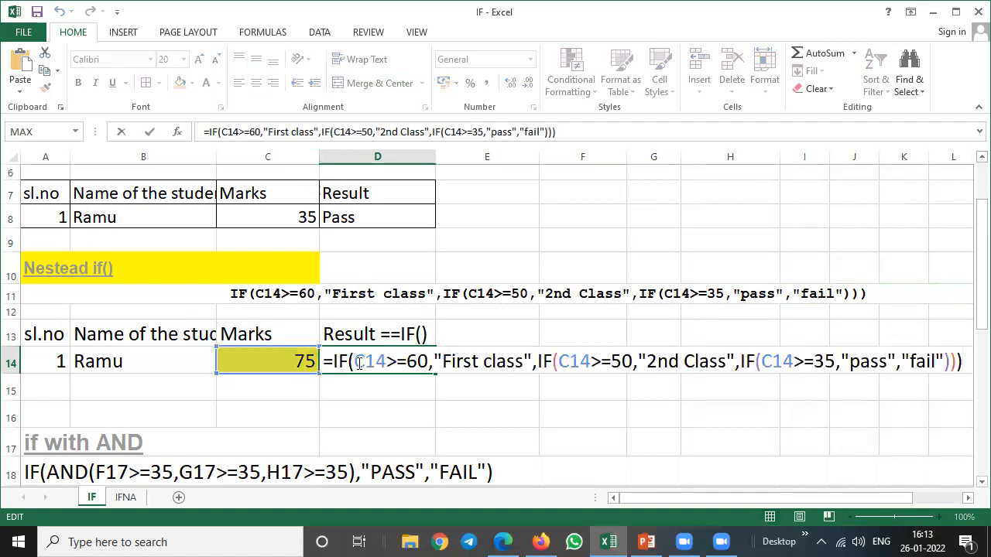
left_click_drag(354, 360, 427, 358)
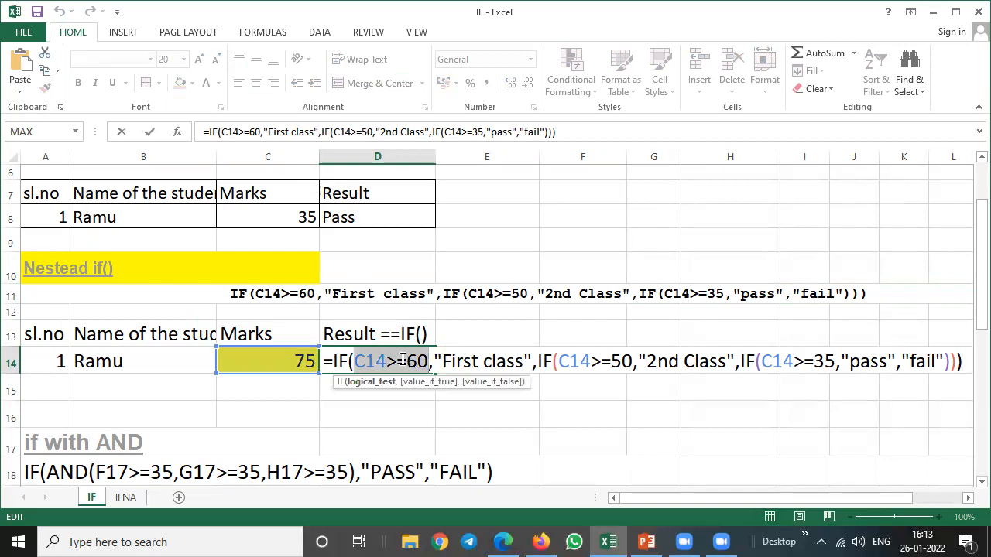
left_click_drag(438, 361, 624, 364)
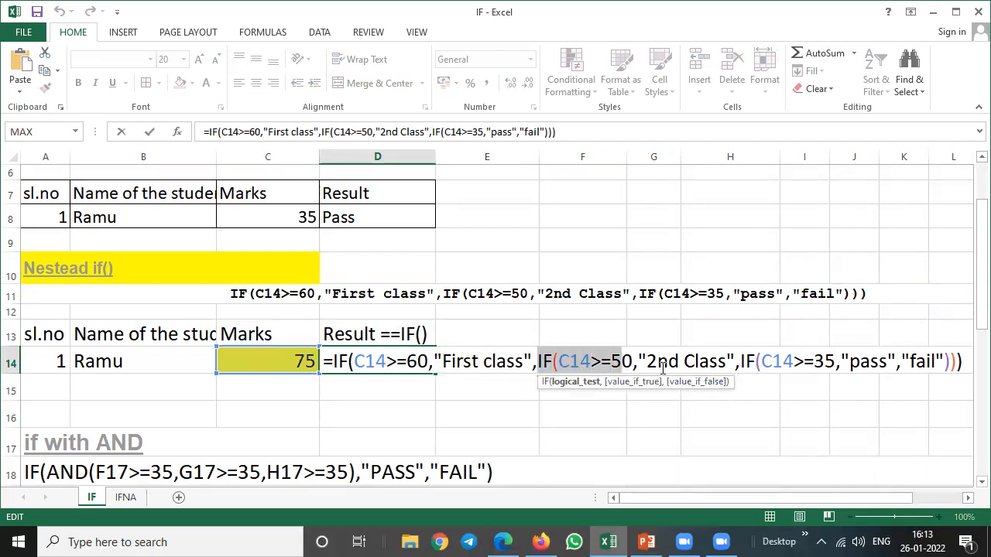
left_click_drag(639, 362, 716, 360)
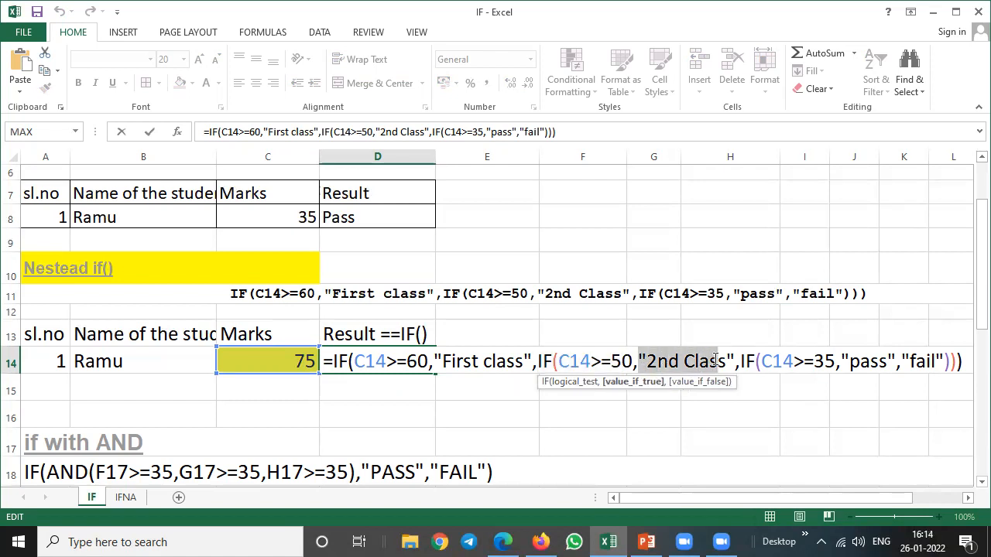
left_click_drag(740, 362, 838, 362)
left_click(865, 361)
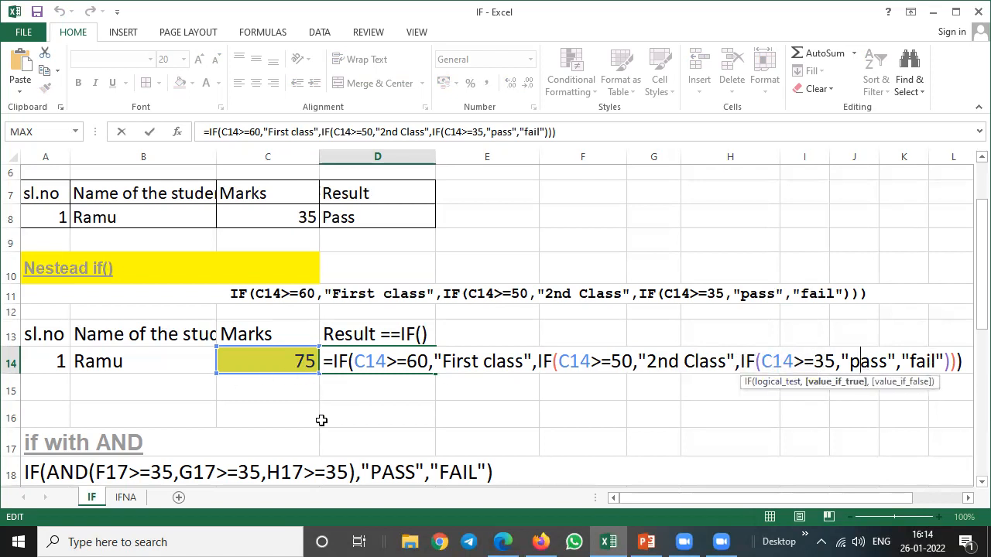
key("Return")
Test the nested IF formula's second condition by setting the marks in C14 to 50.
key("Up")
key("Left")
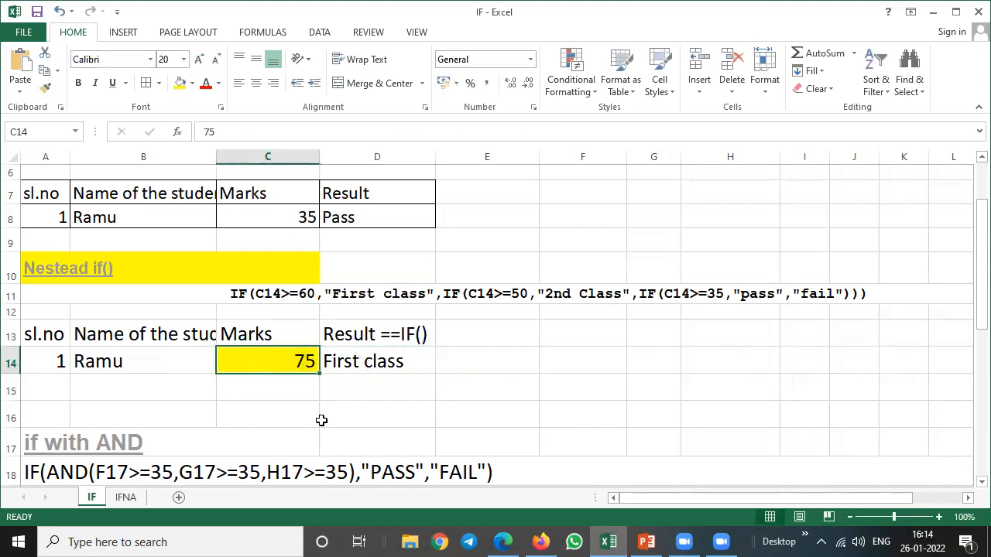
type("50")
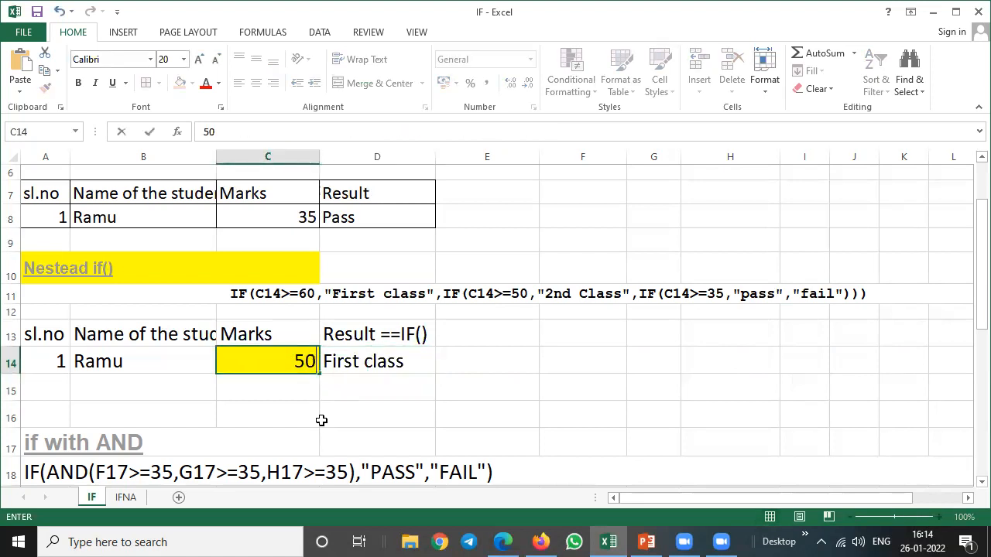
key("Return")
key("Up")
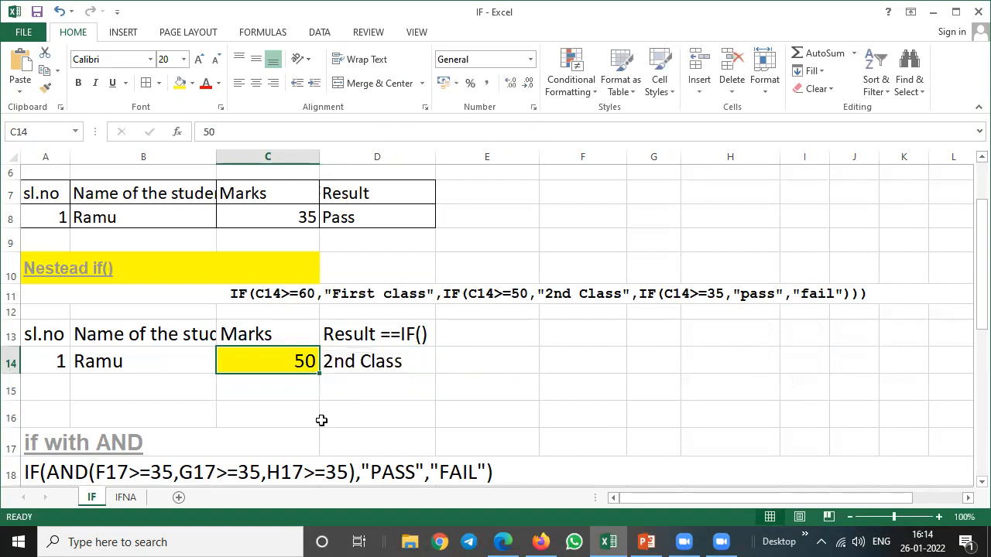
Test the nested IF formula's third condition by setting the marks in C14 to 35.
type("35")
key("Return")
key("Up")
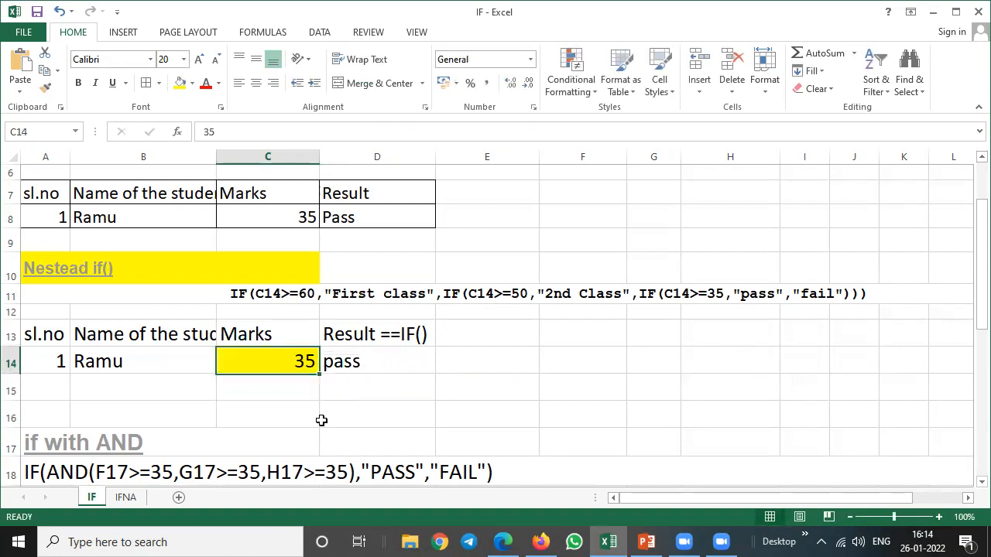
Test the nested IF formula's final false branch by setting the marks in C14 to 34.
type("34")
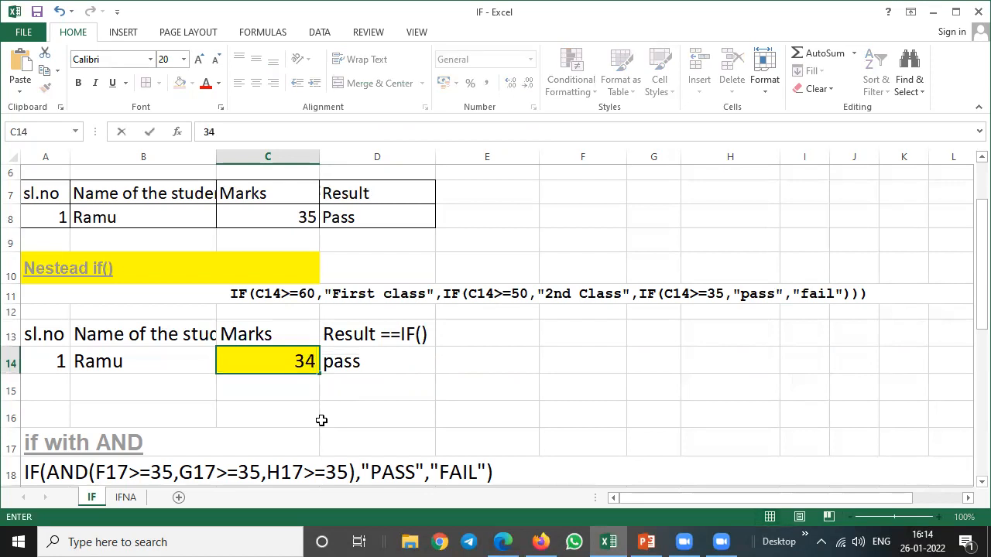
key("Return")
key("Up")
key("Up")
key("Up")
key("Up")
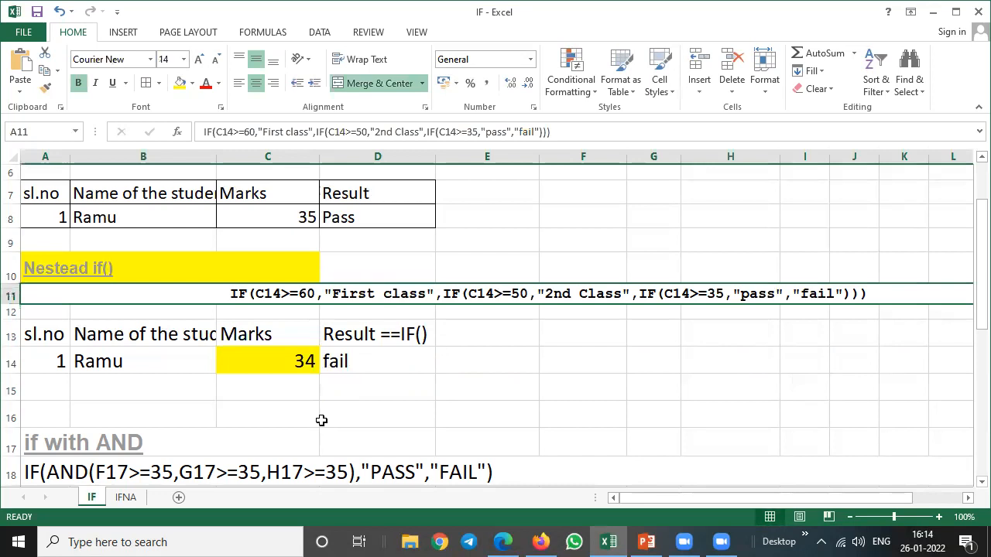
Highlight the if with AND heading in A17 with yellow fill.
key("Down")
key("Down")
key("Down")
key("Down")
key("Down")
key("Down")
key("Down")
key("Down")
key("Down")
key("Down")
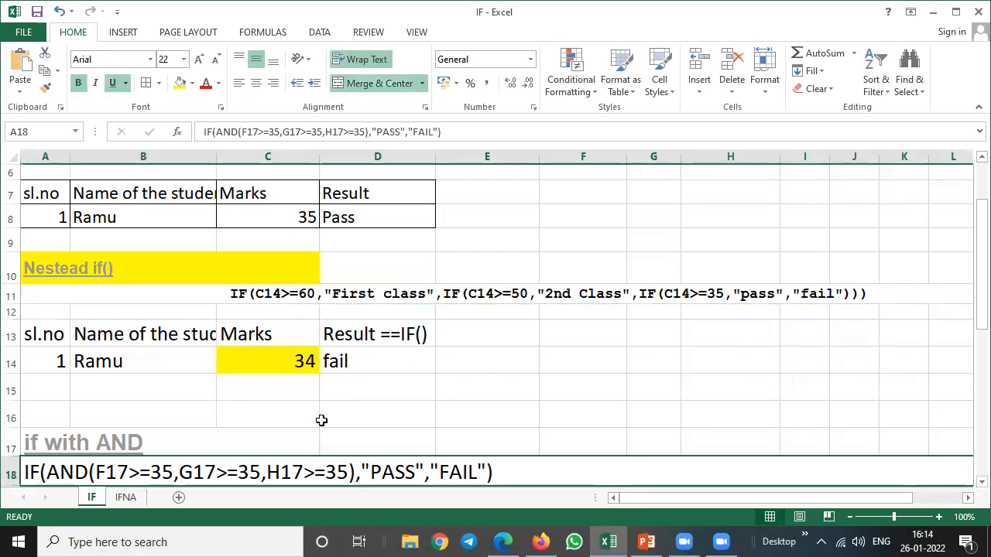
key("Down")
key("Down")
key("Down")
key("Down")
key("Down")
key("Up")
key("Up")
key("Up")
key("Up")
key("Up")
key("Up")
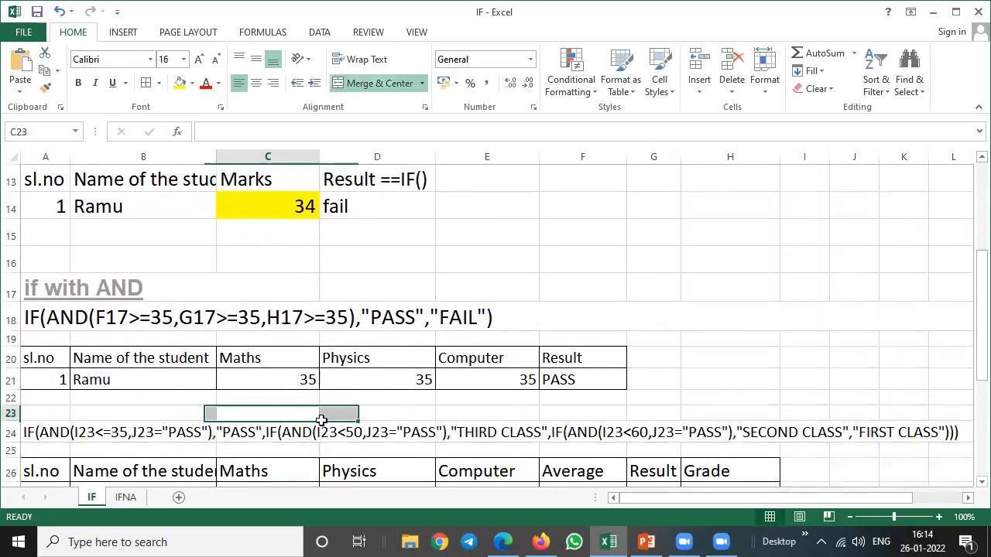
key("Up")
key("Up")
key("Up")
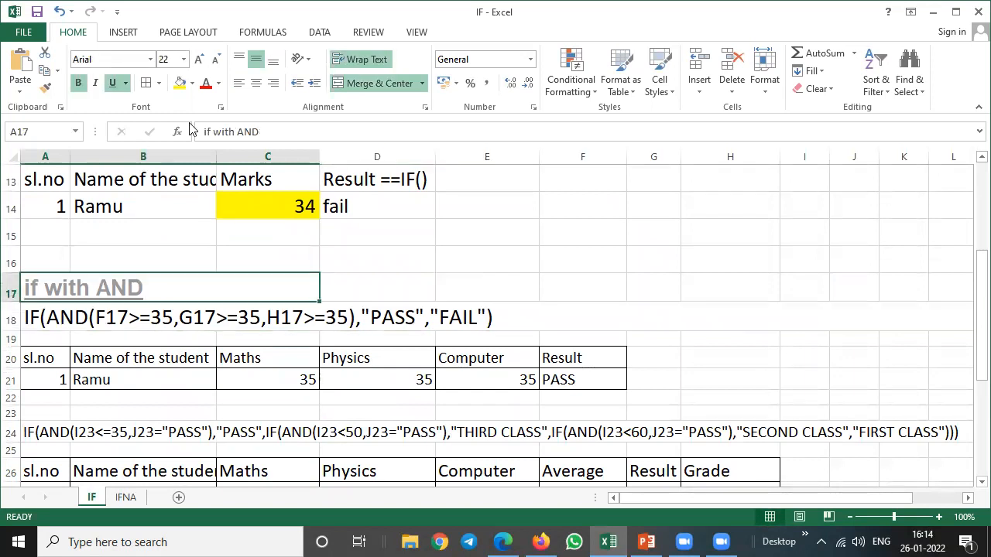
left_click(179, 82)
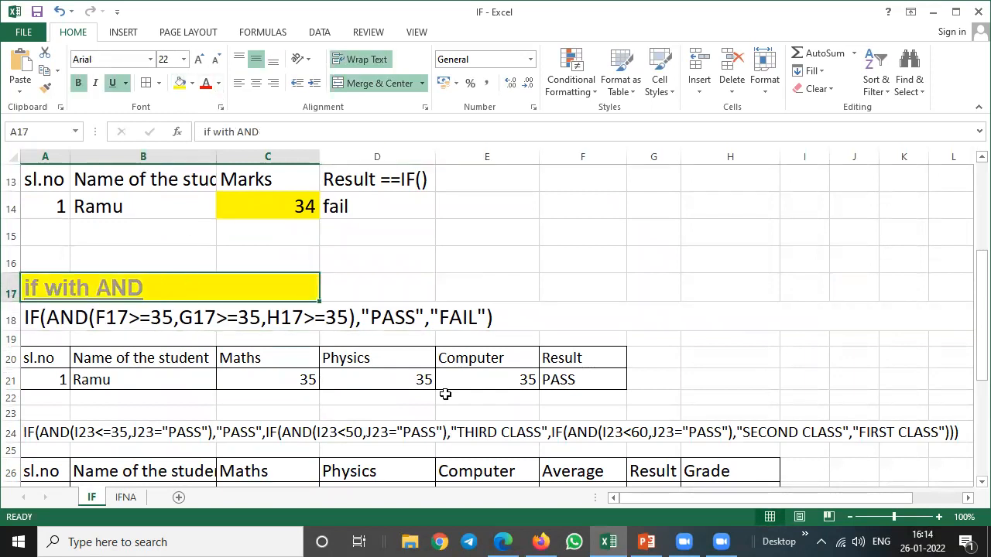
Examine the if with AND table: the student row, the Maths, Physics and Computer columns, and the result formula in F21.
left_click(266, 373)
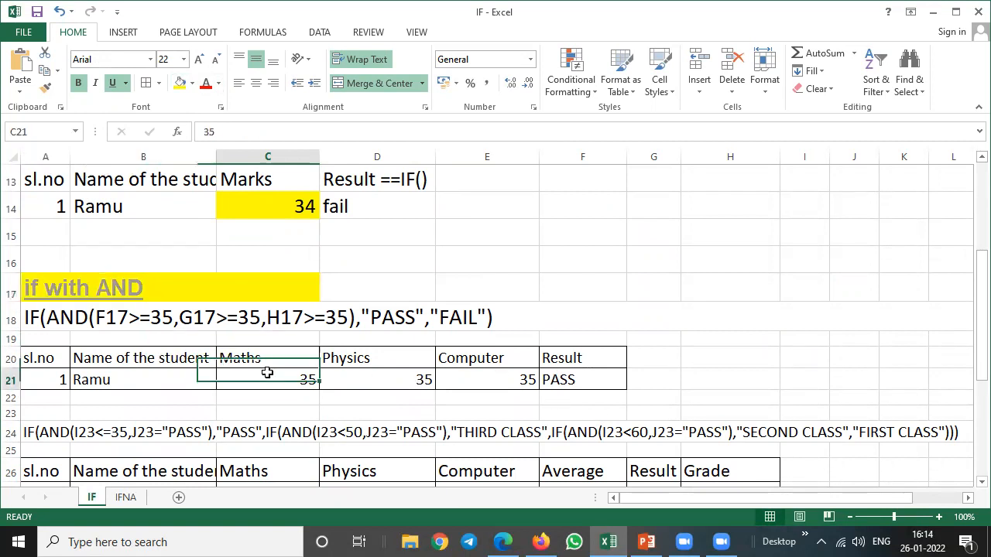
left_click(127, 371)
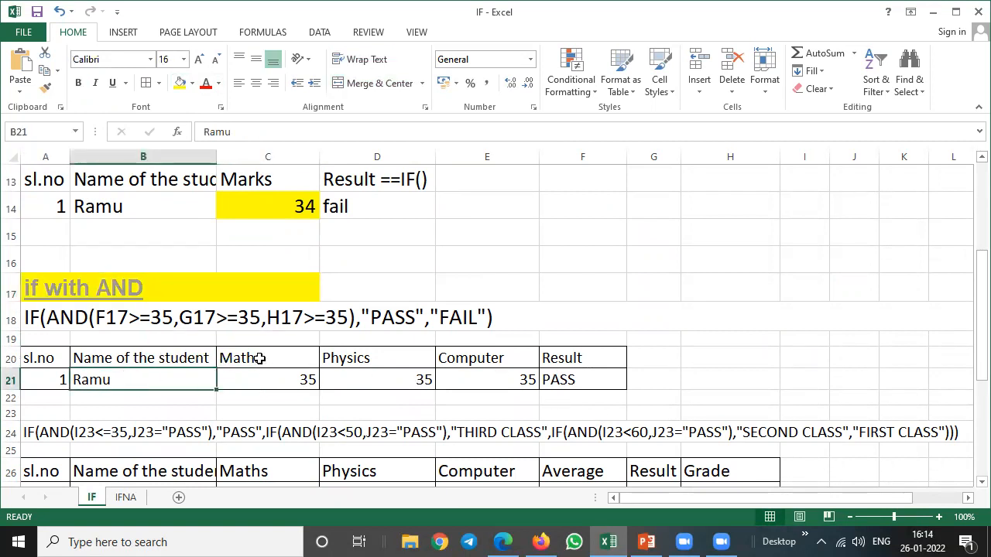
left_click(260, 359)
left_click(350, 357)
left_click(457, 358)
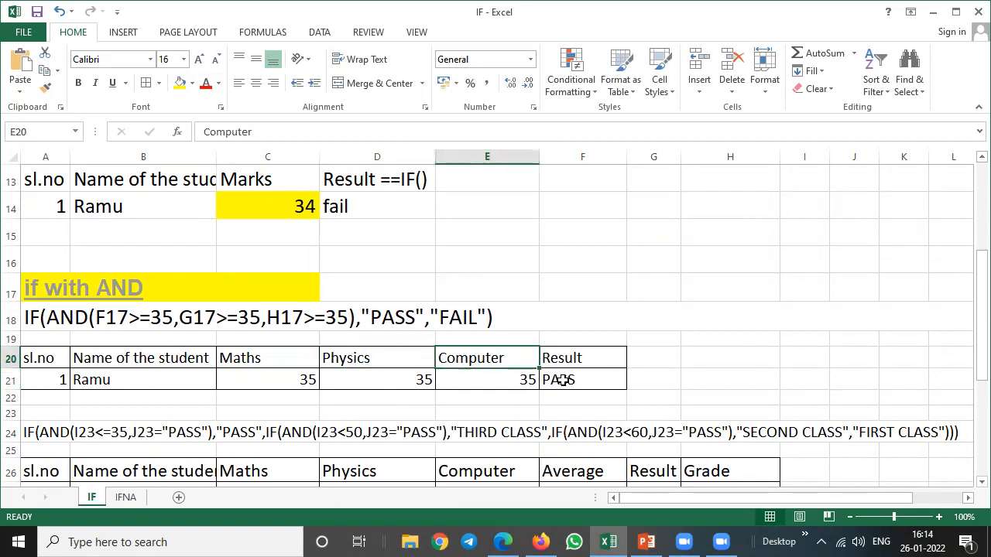
left_click(562, 379)
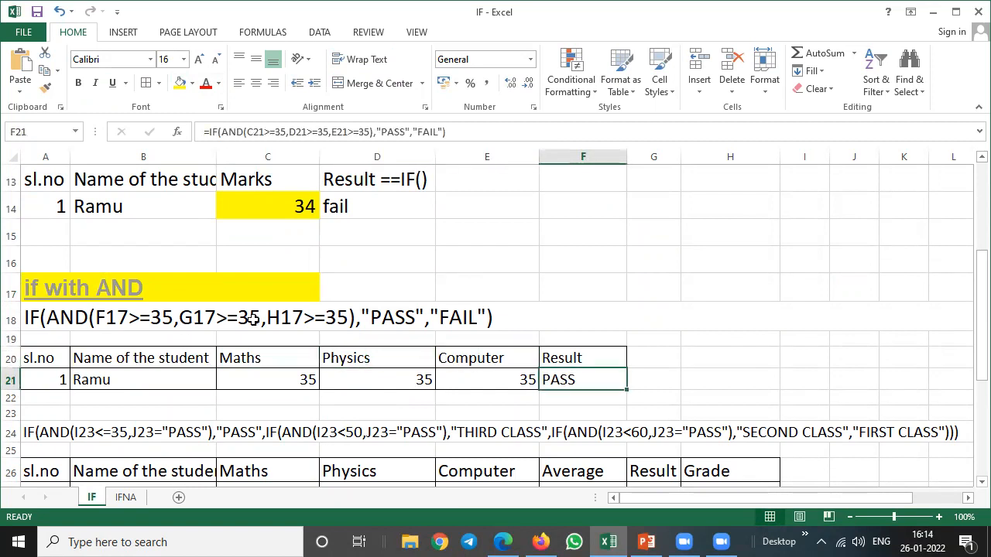
left_click(262, 377)
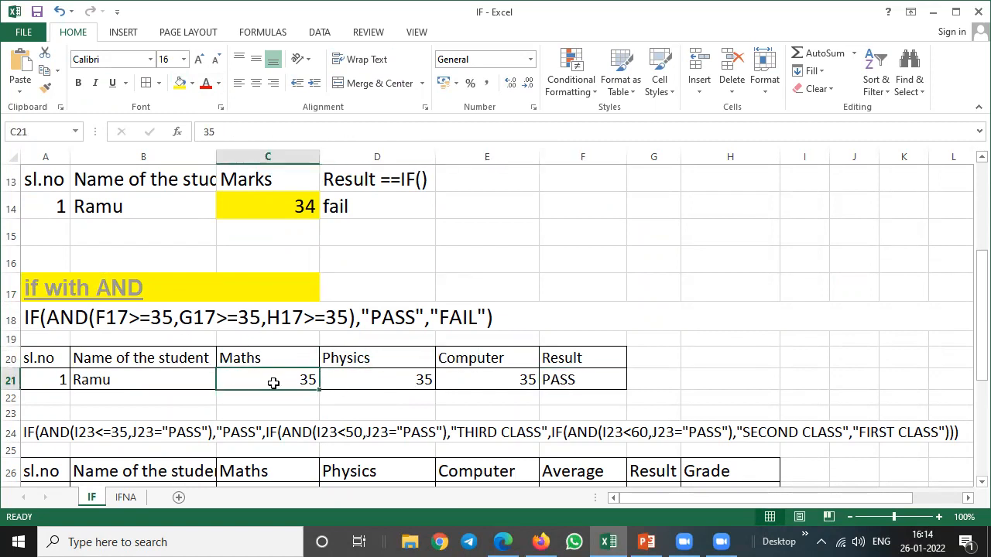
Examine the three subject marks, the result formula in F21 and the AND conditions of the formula text in A18.
mouse_move(495, 381)
left_mouse_down()
mouse_move(297, 375)
mouse_move(263, 356)
mouse_move(487, 375)
left_mouse_up()
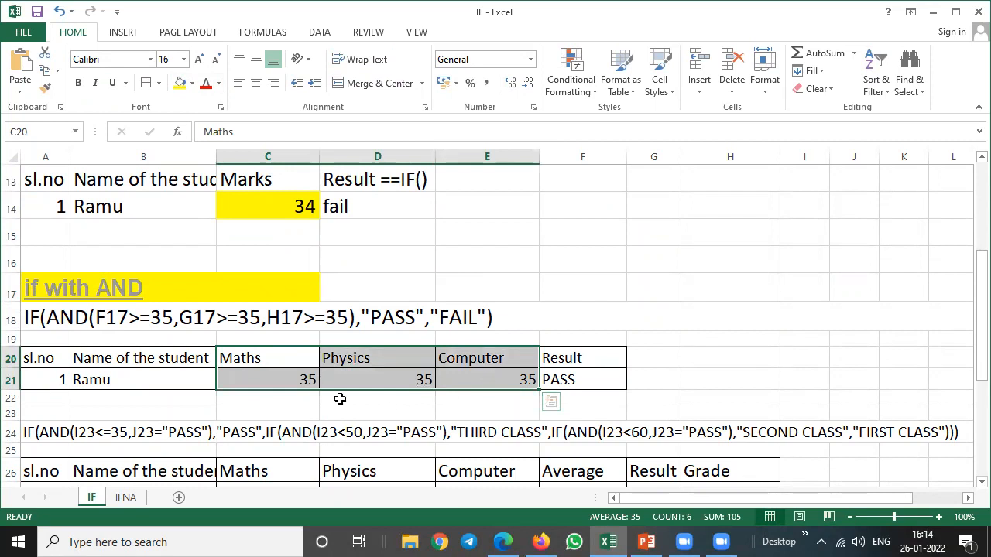
left_click(278, 377)
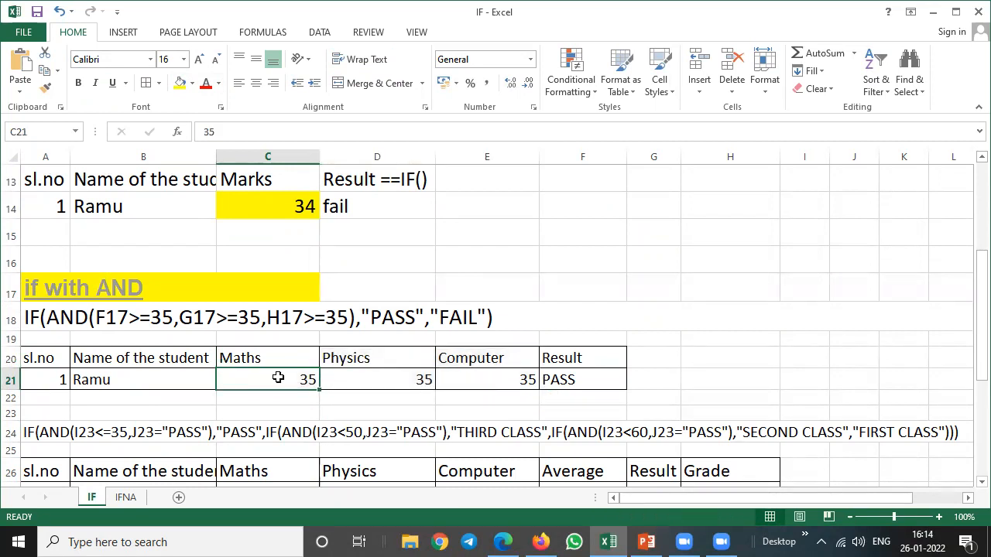
left_click(348, 380)
left_click(524, 379)
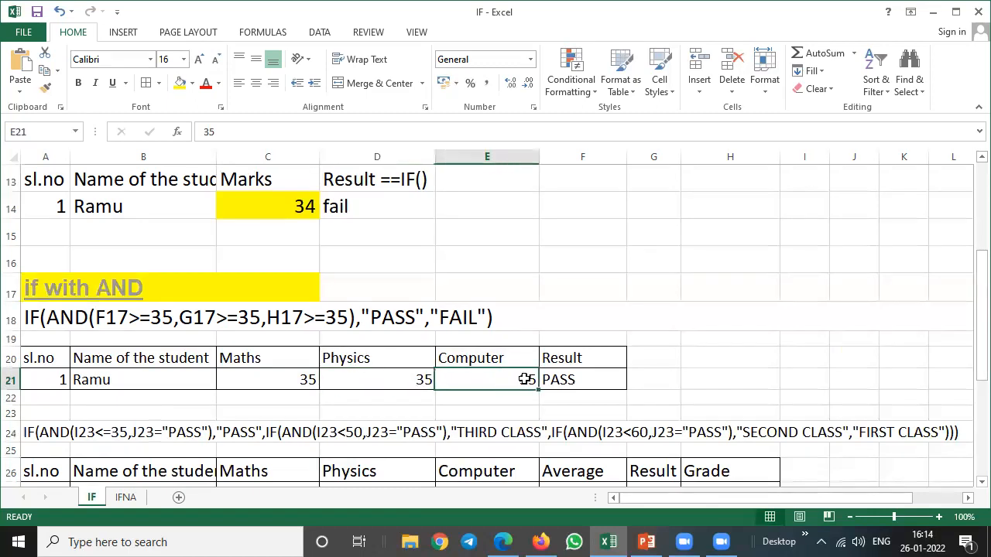
left_click(573, 381)
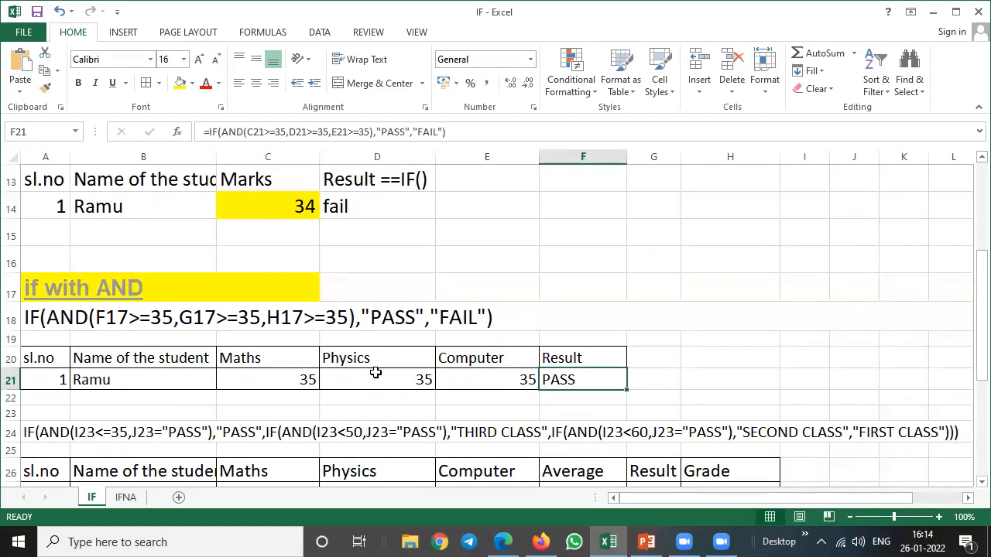
left_click_drag(269, 359, 497, 371)
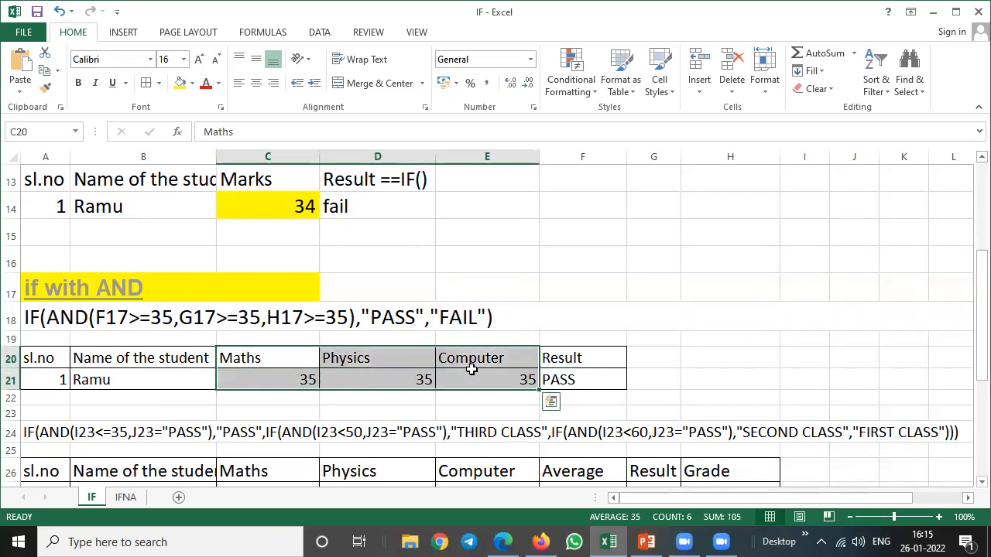
left_click(58, 317)
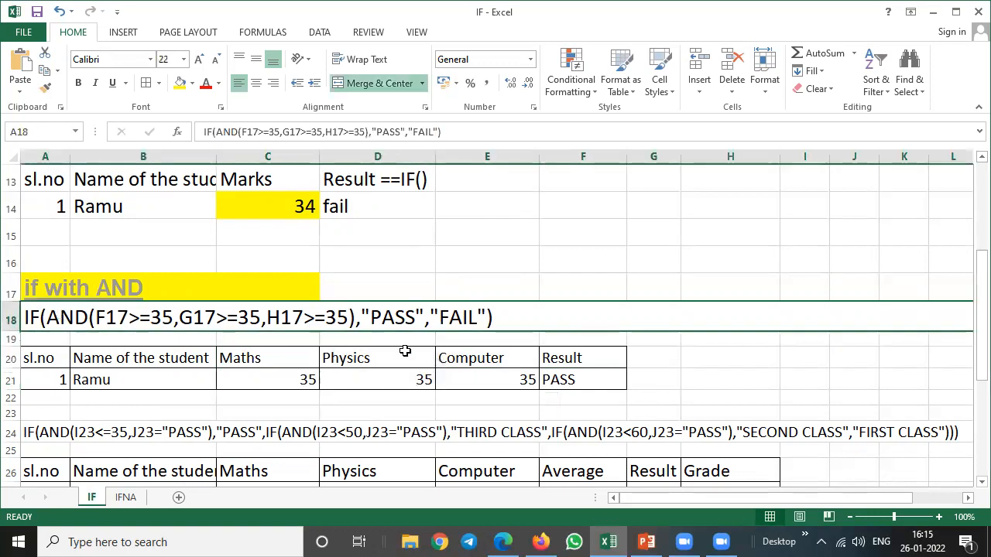
left_click(568, 380)
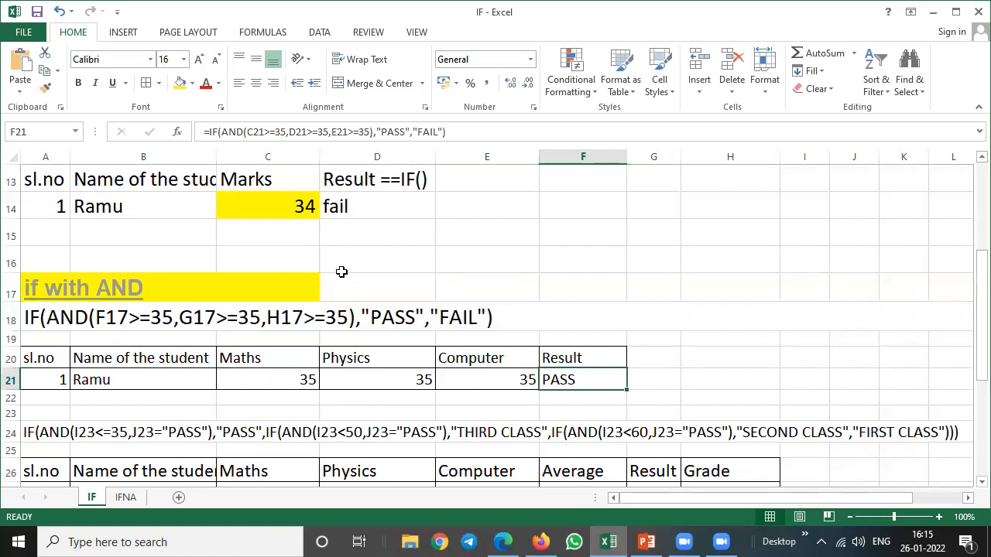
double_click(74, 313)
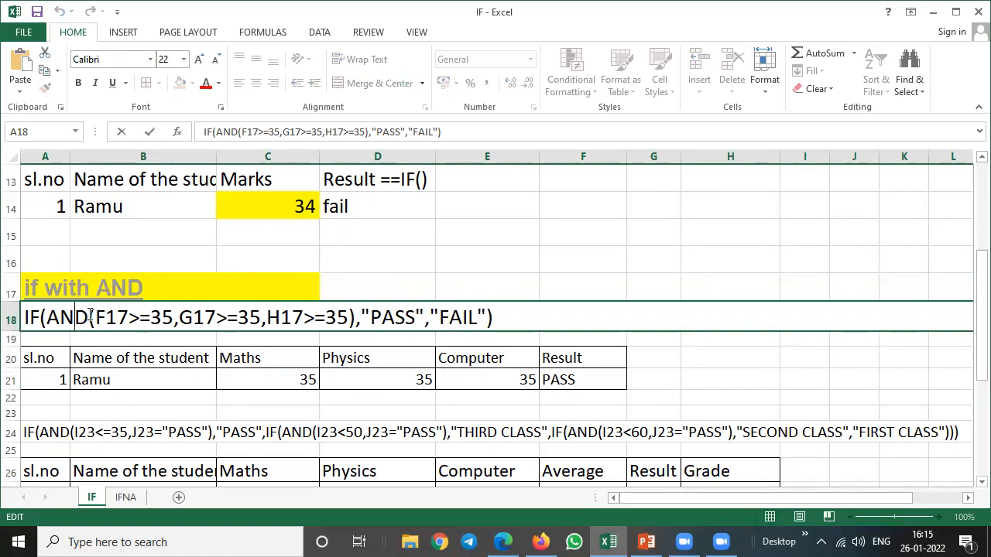
left_click_drag(90, 317, 345, 333)
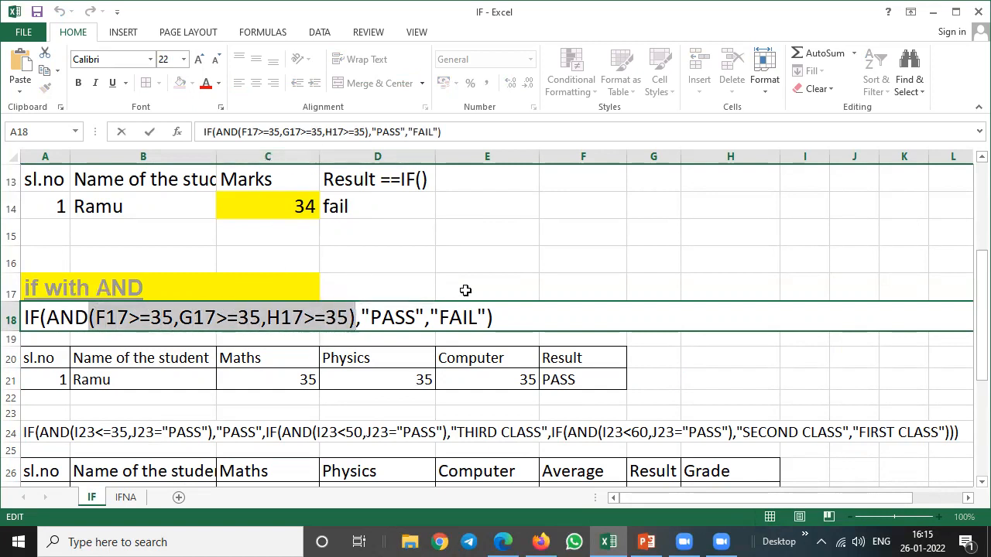
key("Escape")
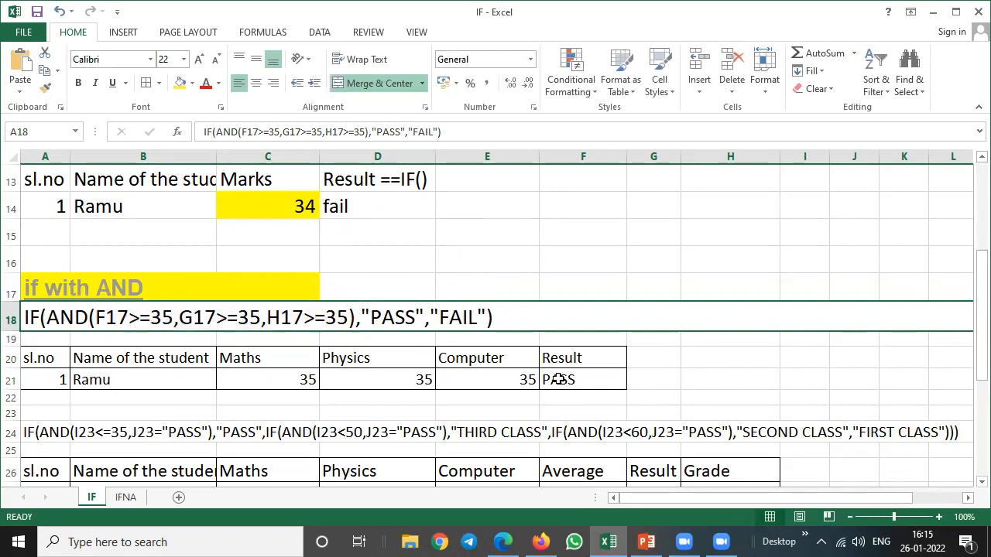
Replace the formula text in A18 with F21's formula copied without the equals sign: IF(AND(C21>=35,D21>=35,E21>=35),"PASS","FAIL").
left_click(557, 379)
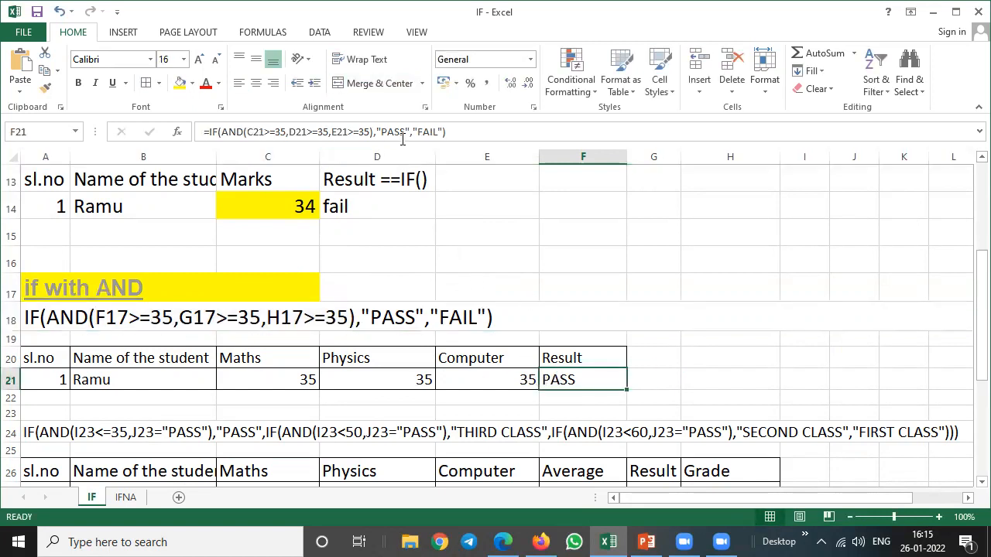
key("F2")
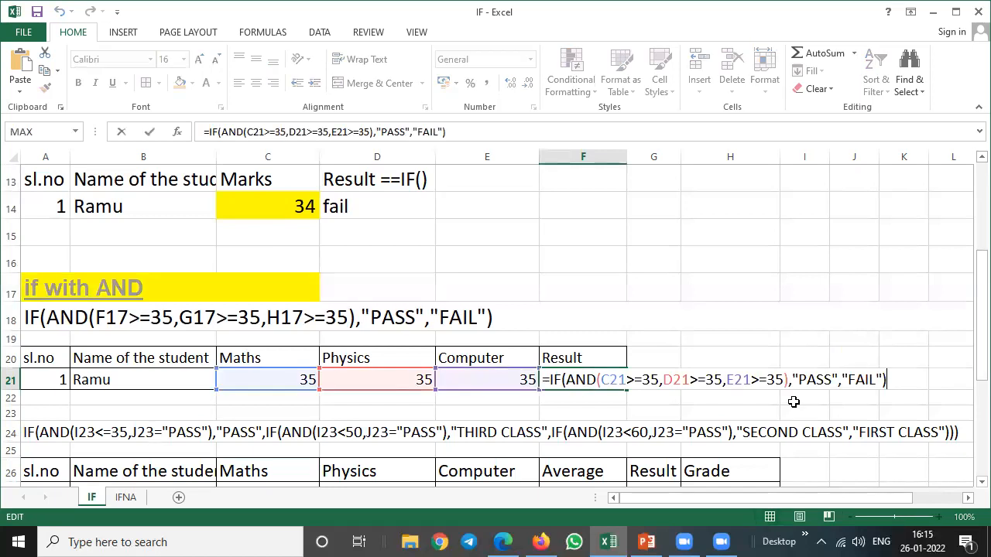
left_click_drag(890, 380, 549, 380)
key("ctrl+c")
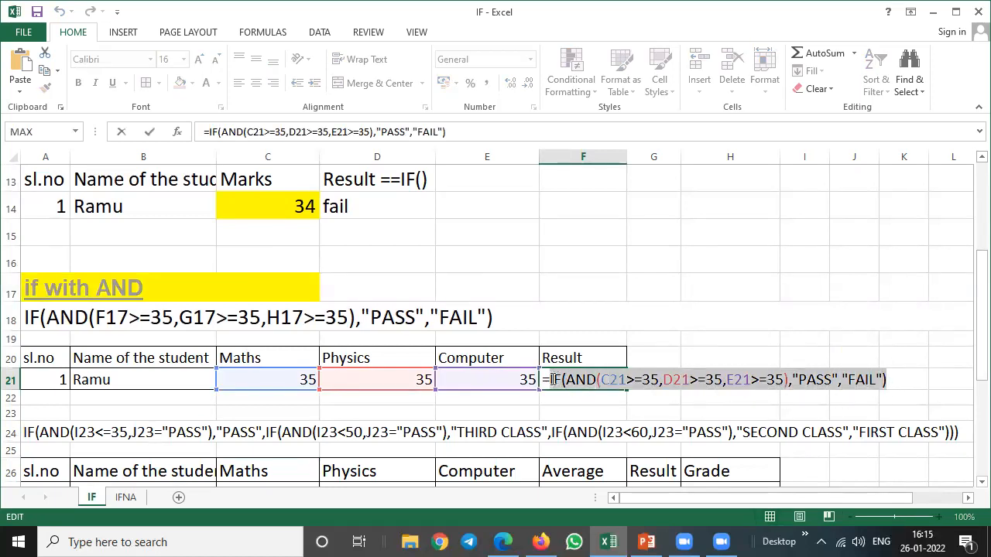
left_click(778, 287)
key("Escape")
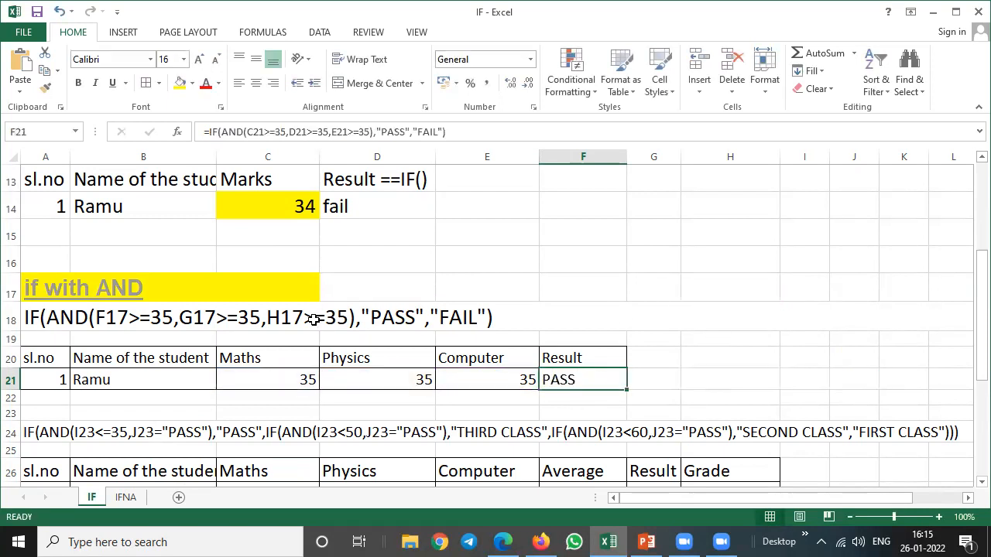
left_click(317, 319)
left_click_drag(454, 131, 206, 126)
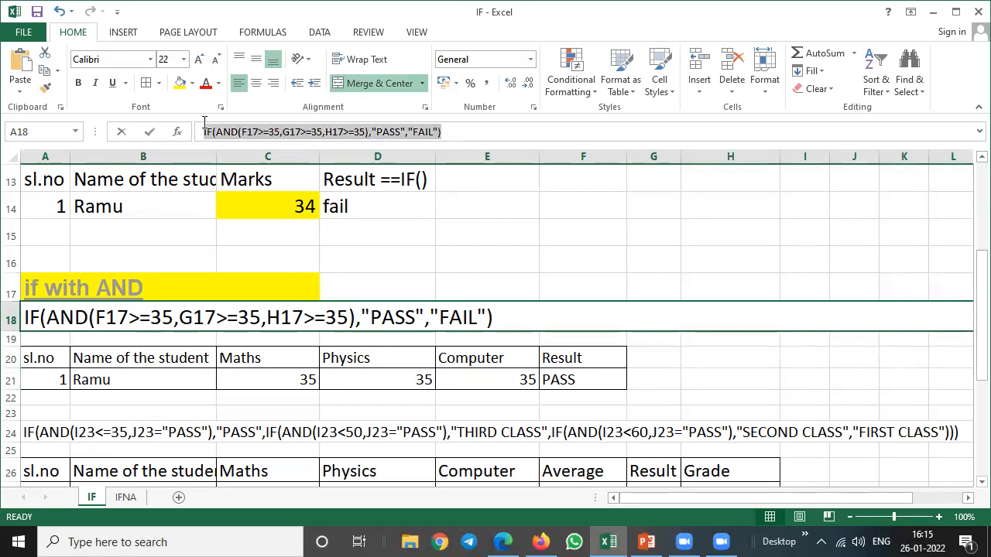
key("ctrl+v")
key("Return")
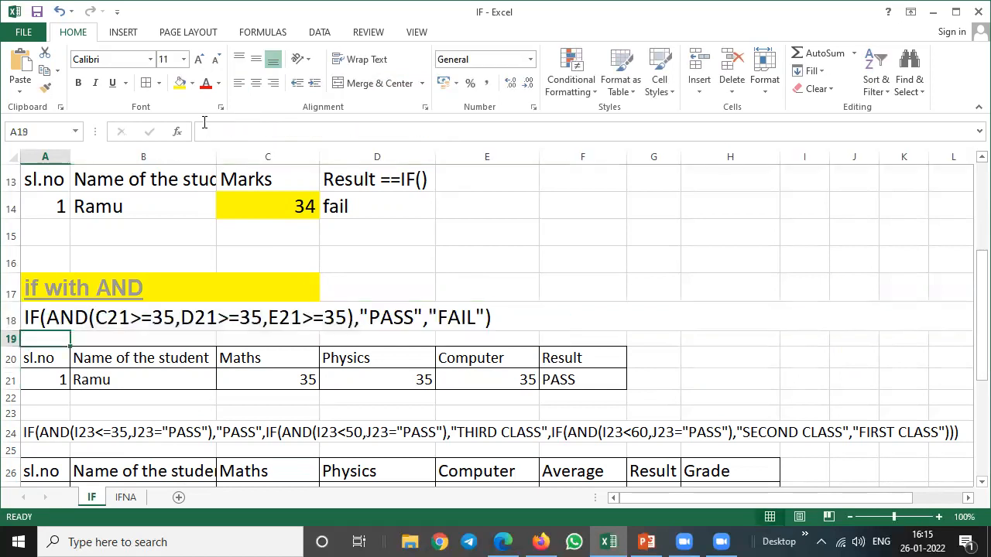
Highlight the Maths, Physics and Computer marks in C21, D21 and E21 with yellow fill.
left_click(114, 315)
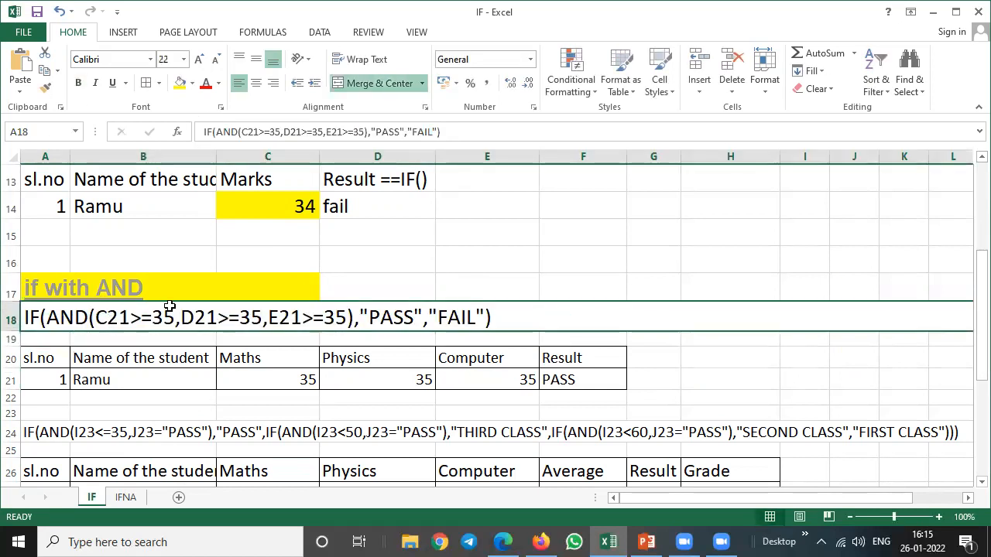
left_click(263, 378)
left_click(179, 83)
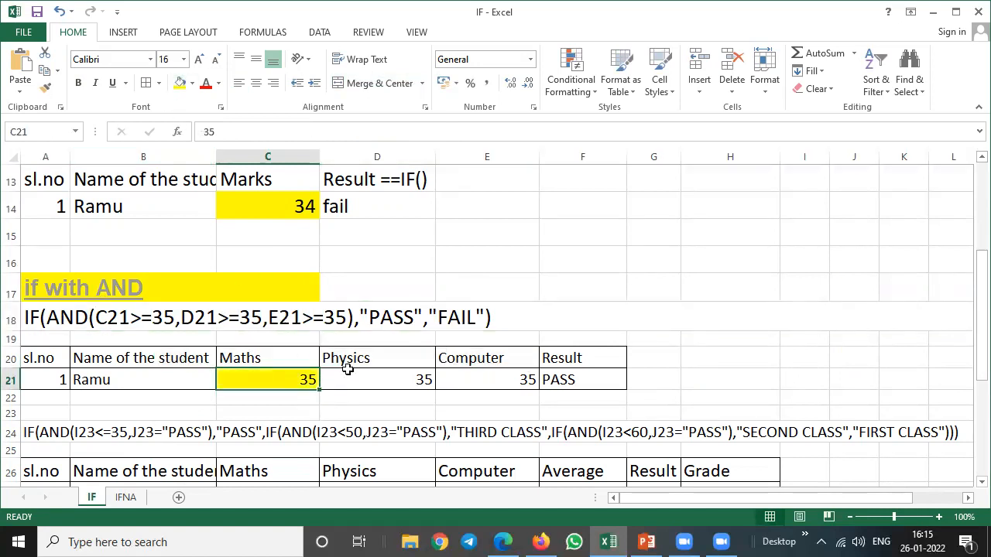
left_click(349, 376)
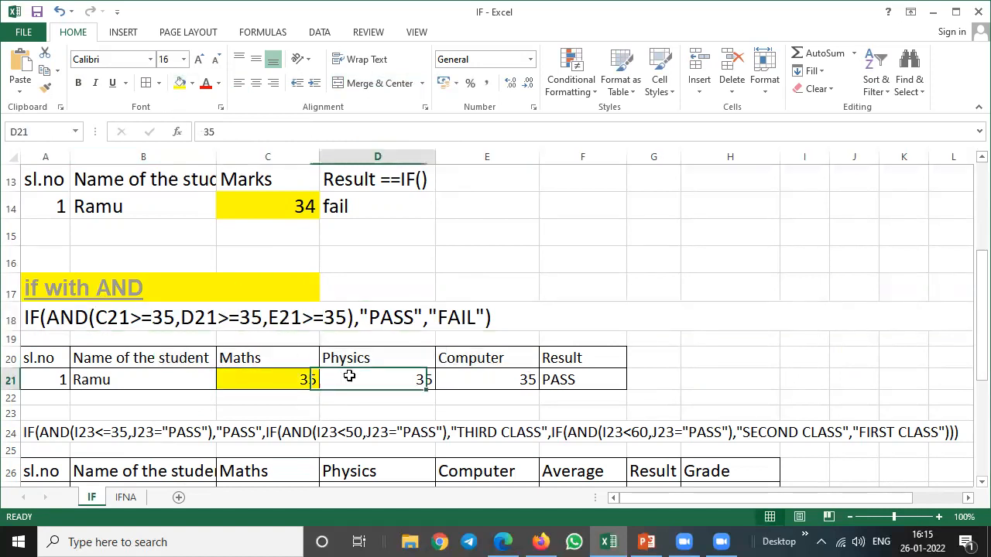
left_click(179, 83)
left_click(459, 381)
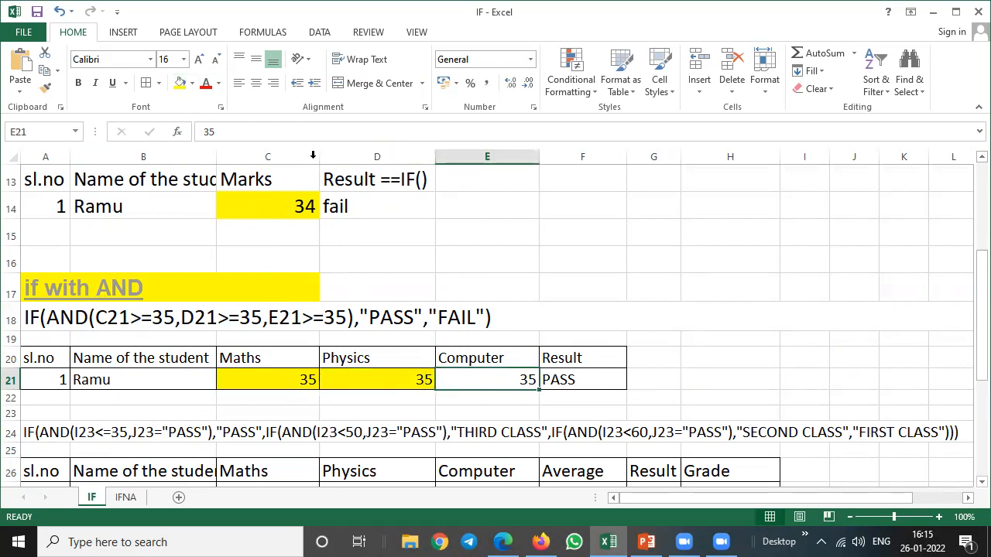
left_click(178, 82)
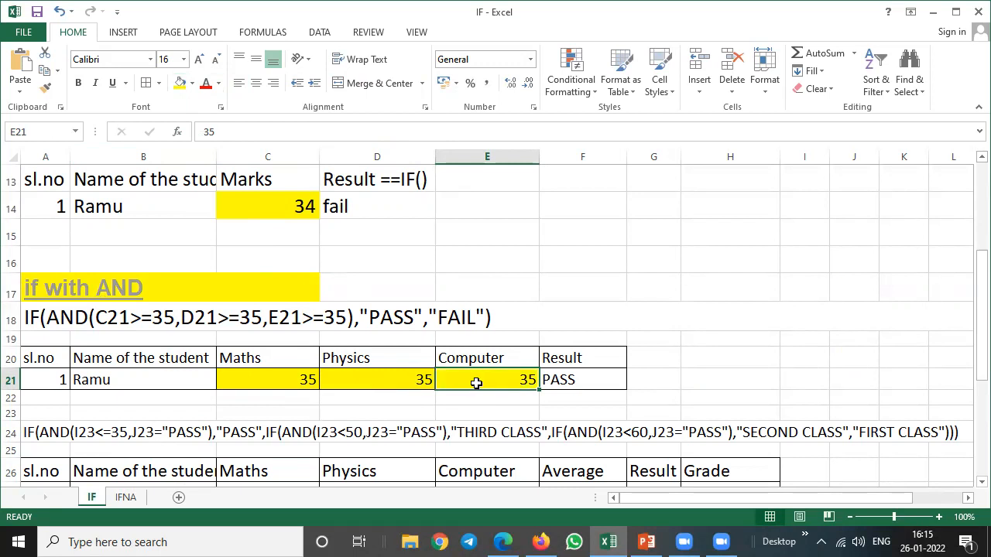
Examine the formula text in A18: its three AND conditions and the PASS and FAIL outcomes.
mouse_move(465, 379)
left_mouse_down()
mouse_move(305, 379)
mouse_move(482, 376)
left_mouse_up()
left_click(586, 375)
left_click(48, 317)
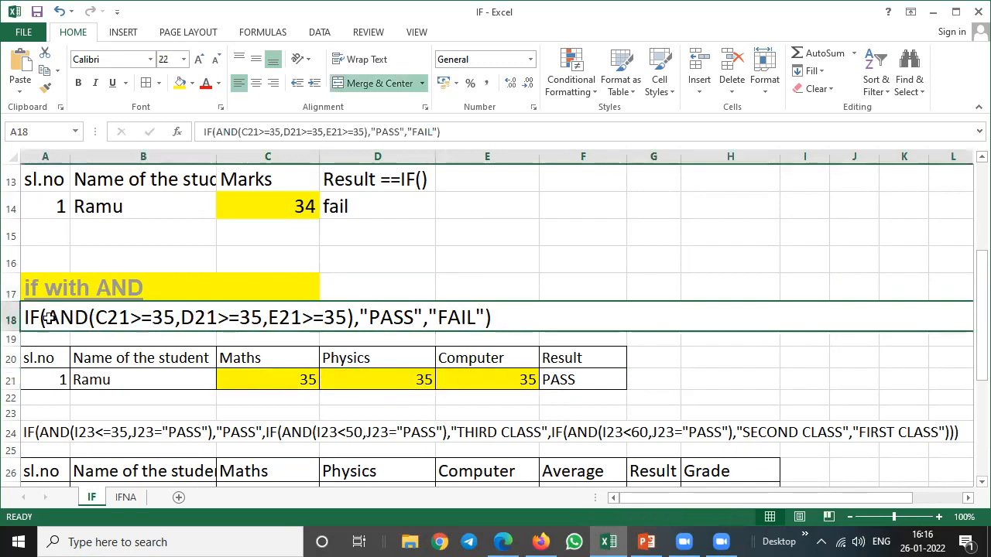
double_click(53, 317)
left_click_drag(96, 317, 350, 317)
left_click(201, 312)
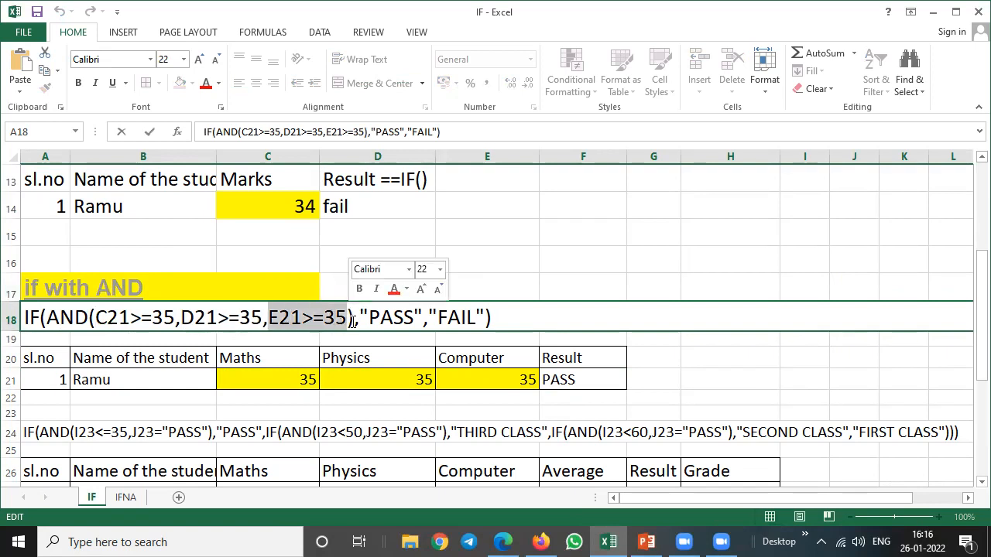
left_click_drag(90, 318, 414, 317)
left_click(317, 317)
left_click_drag(317, 317, 152, 317)
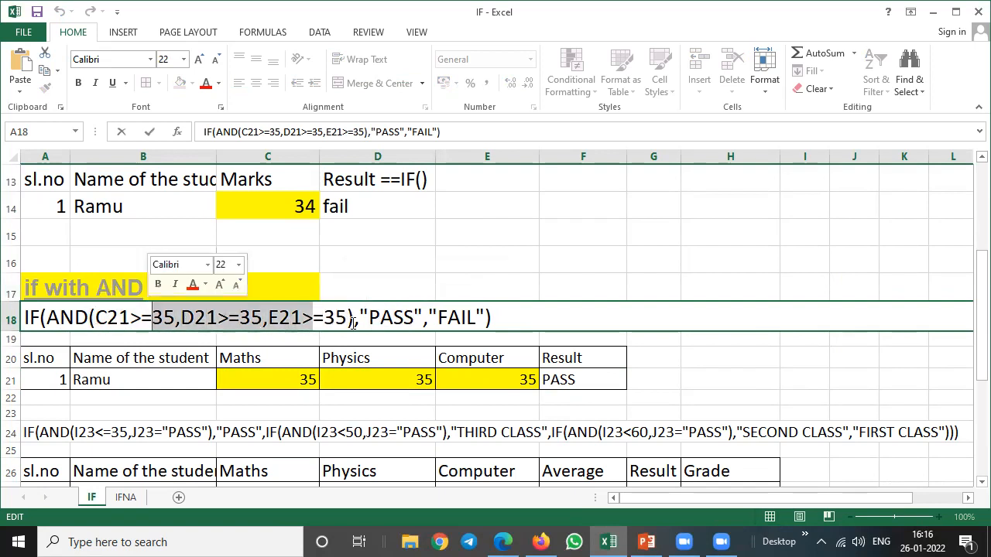
left_click_drag(428, 315, 464, 313)
left_click(673, 398)
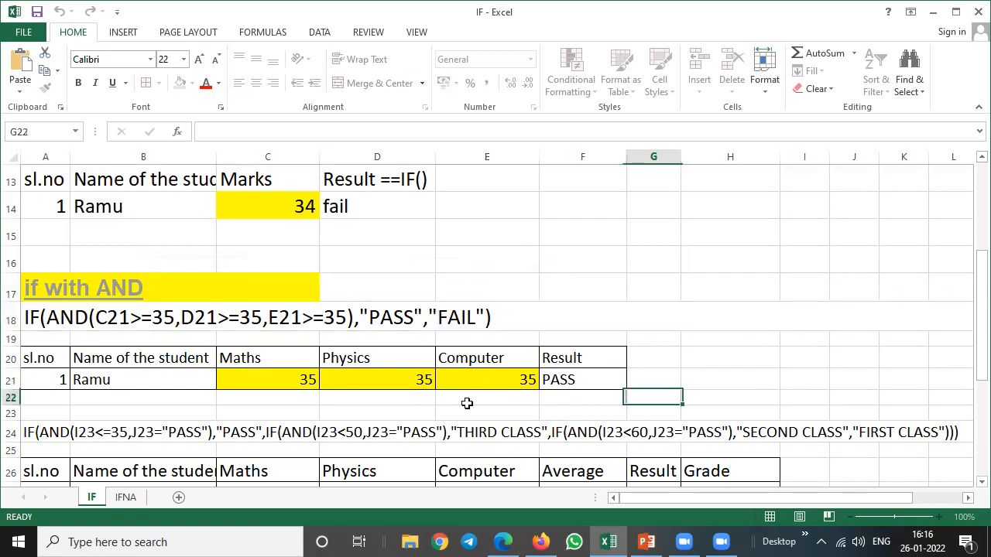
Test the IF with AND formula by setting the Maths mark in C21 to 34.
left_click(303, 379)
type("34")
key("Return")
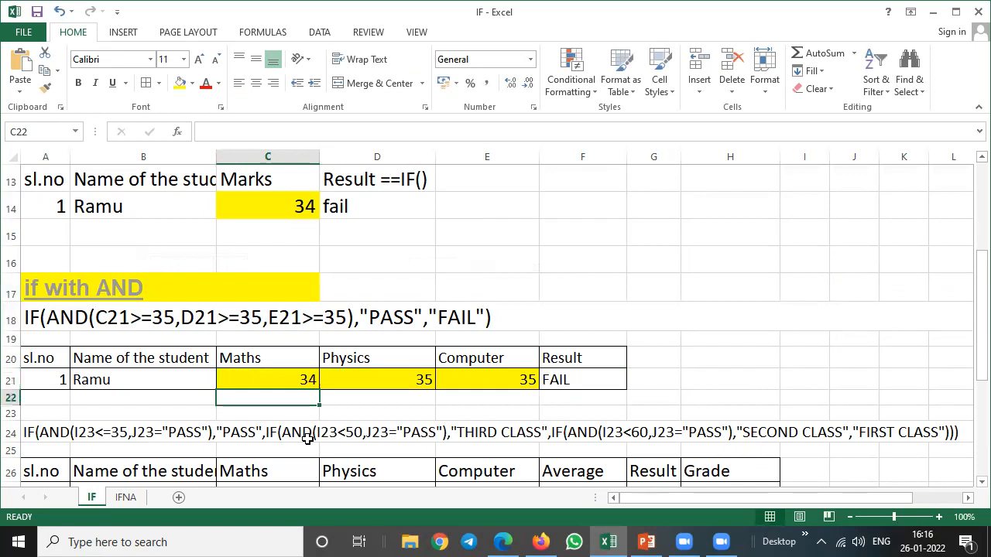
Set the Maths mark in C21 to 50 and test the formula with a Physics mark of 25 in D21.
key("Up")
type("50")
key("Return")
key("Up")
key("Right")
type("25")
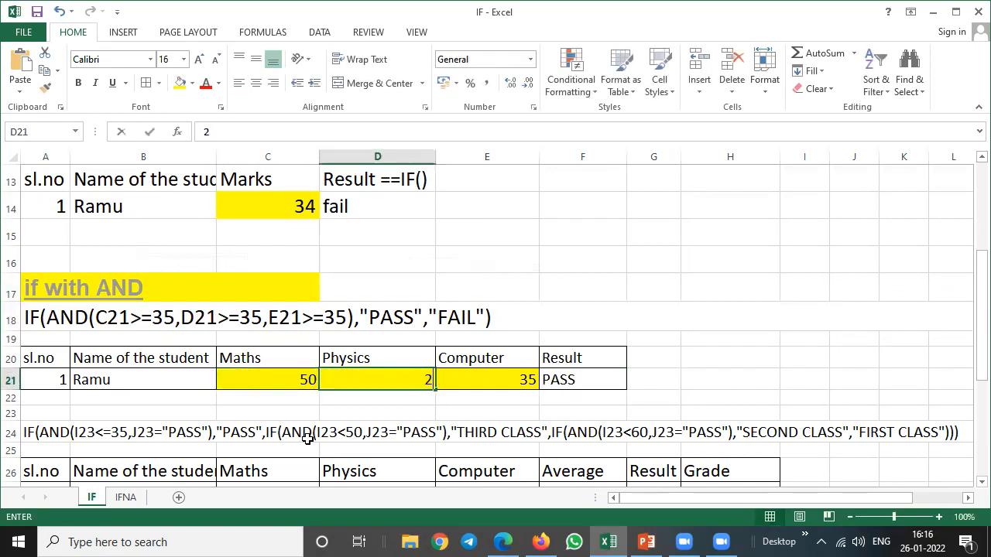
key("Return")
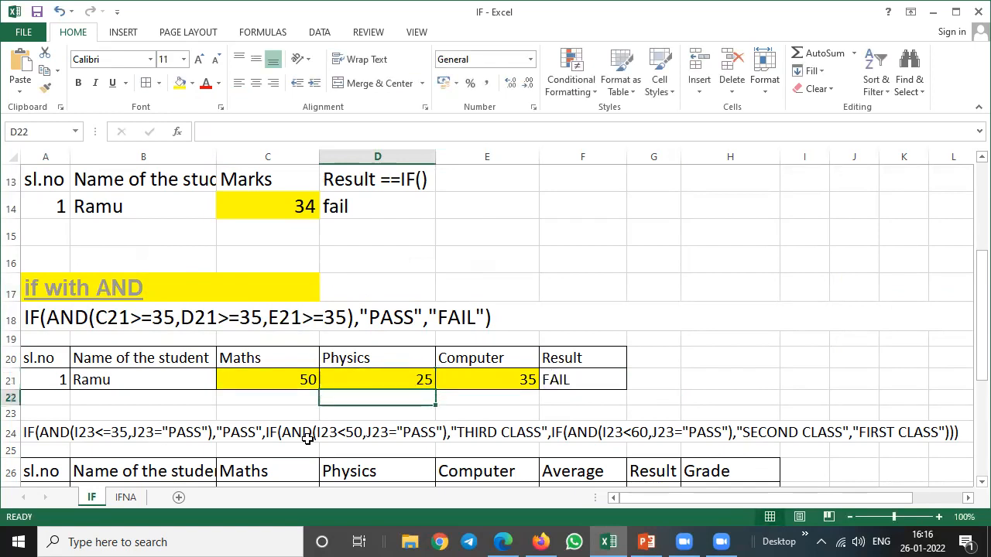
Test the formula with a Computer mark of 25 in E21.
key("Up")
key("Left")
key("Right")
key("Right")
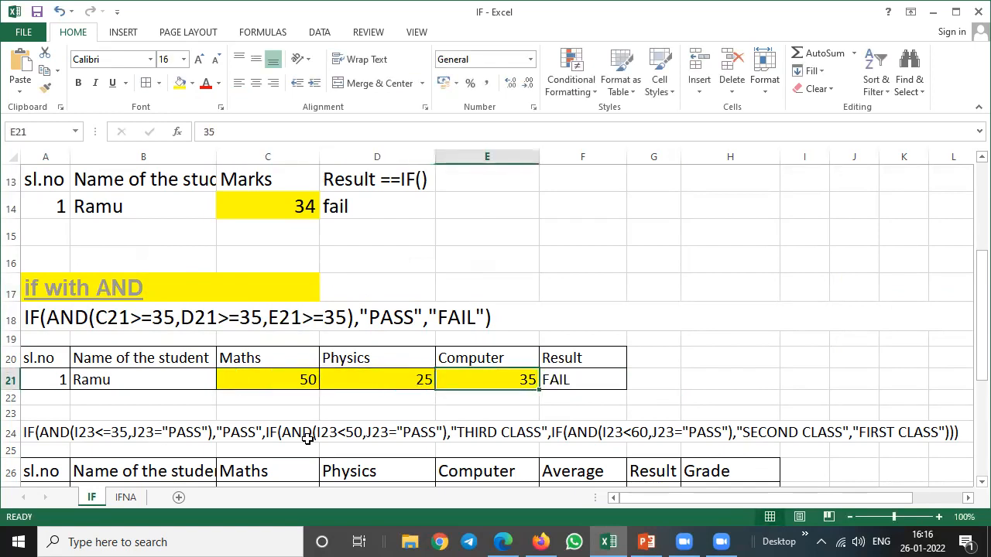
type("25")
key("Return")
Set the Physics mark in D21 to 100 and the Computer mark in E21 to 35.
key("Up")
key("Left")
type("1")
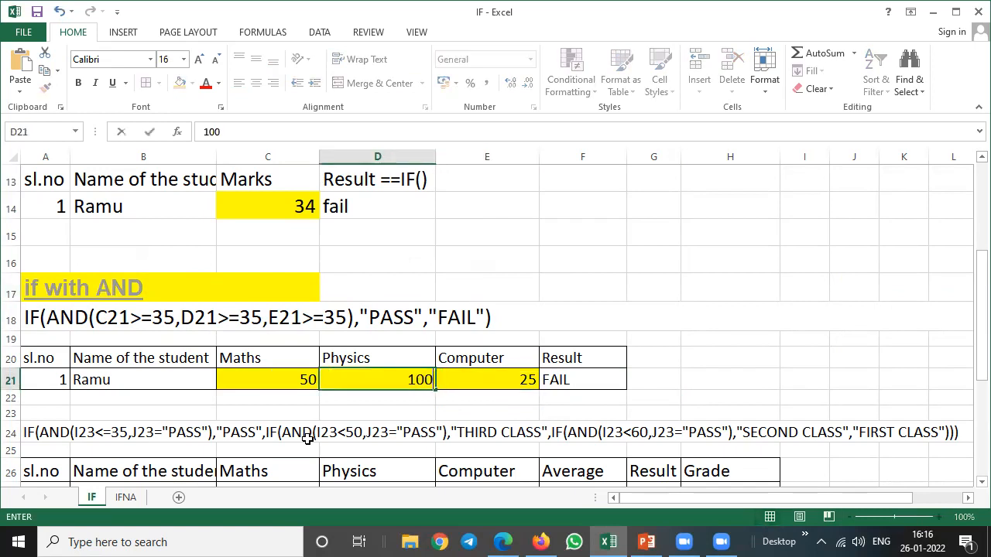
key("Right")
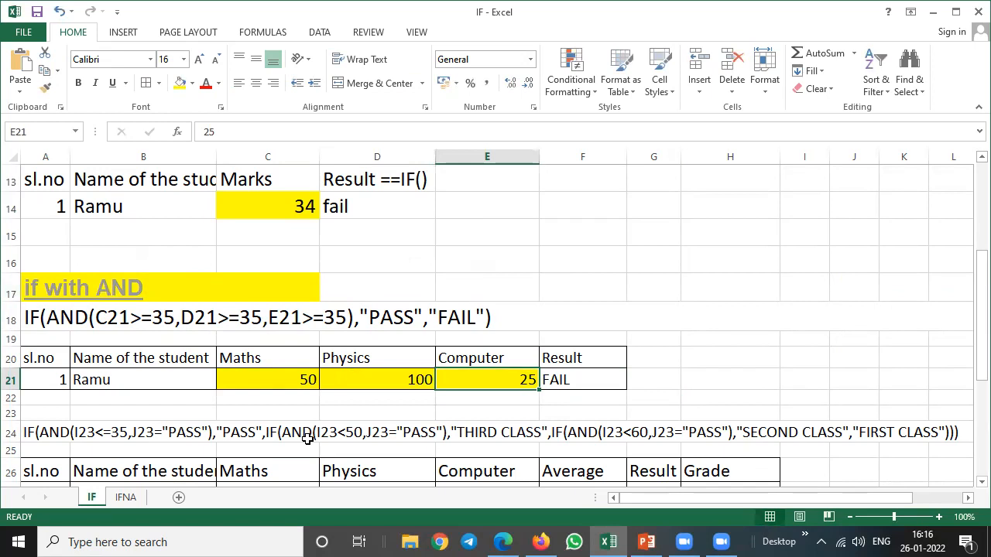
type("35")
key("Return")
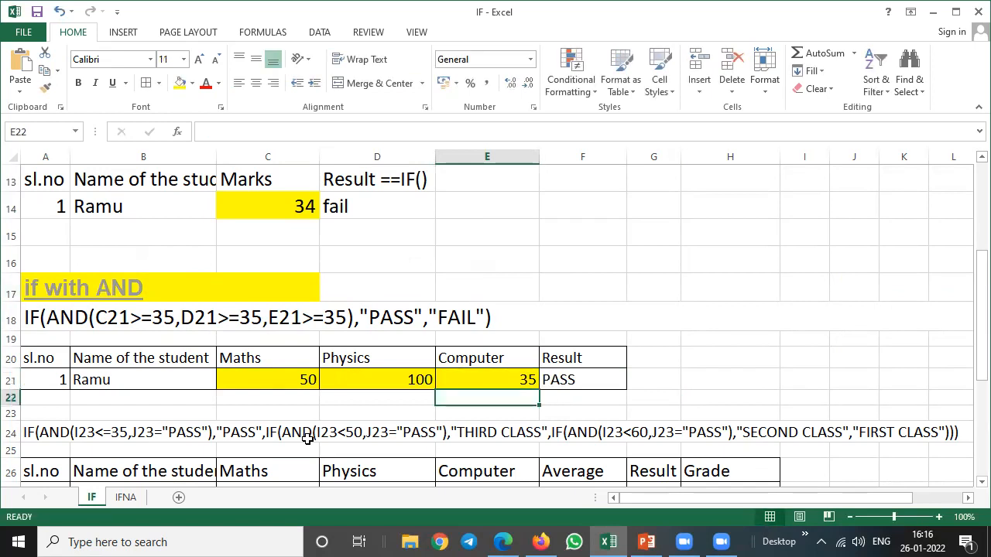
Go to the nested IF with AND grade formula text in A24.
key("Up")
key("Up")
key("Up")
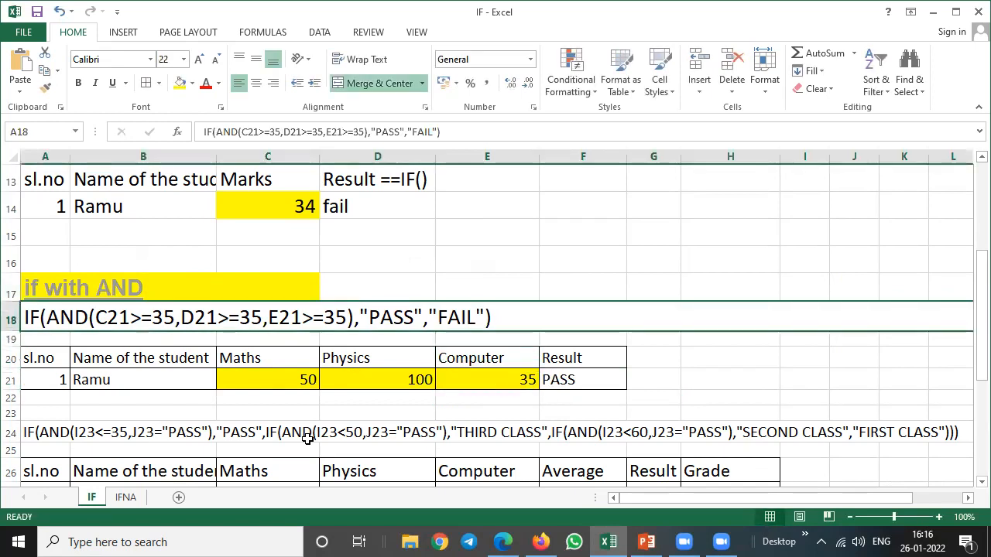
key("Right")
key("Down")
key("Down")
key("Down")
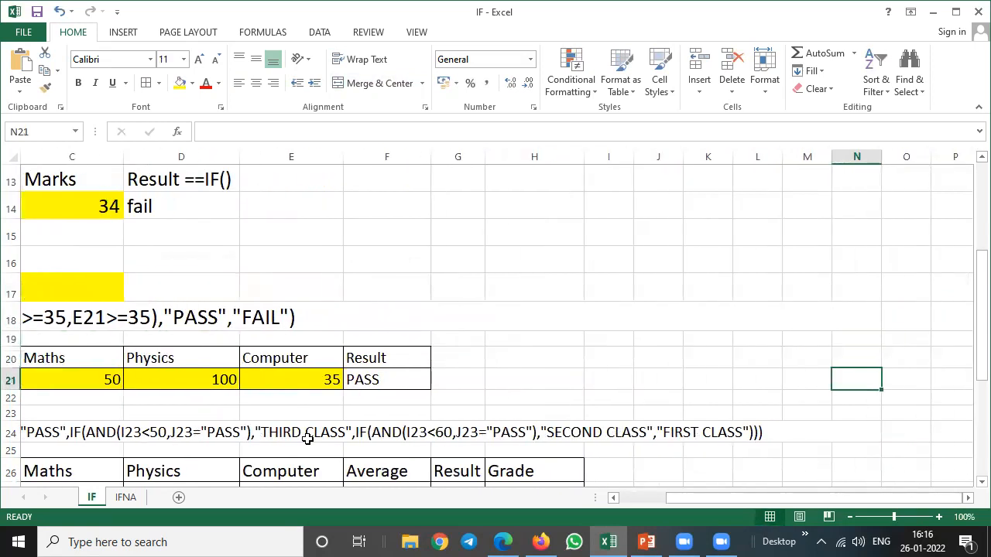
key("Left")
key("Left")
key("Left")
key("Left")
key("Left")
key("Left")
key("Left")
key("Left")
key("Left")
key("Left")
key("Left")
key("Left")
key("Left")
key("Down")
key("Down")
key("Down")
key("Down")
key("Down")
key("Down")
key("Down")
key("Down")
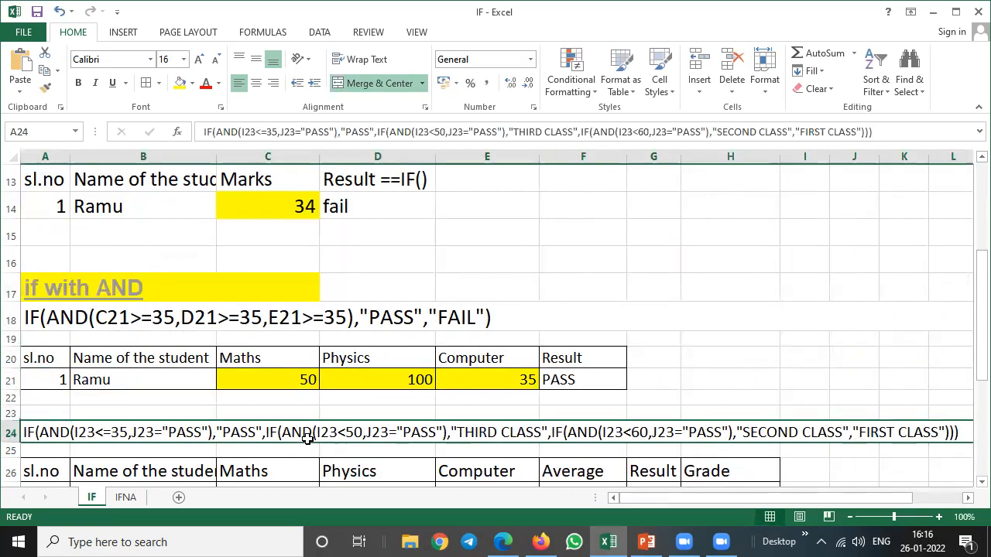
Examine the grade formula text in A24 and the headings of the marks table in row 26.
key("Up")
key("Up")
key("Up")
key("Up")
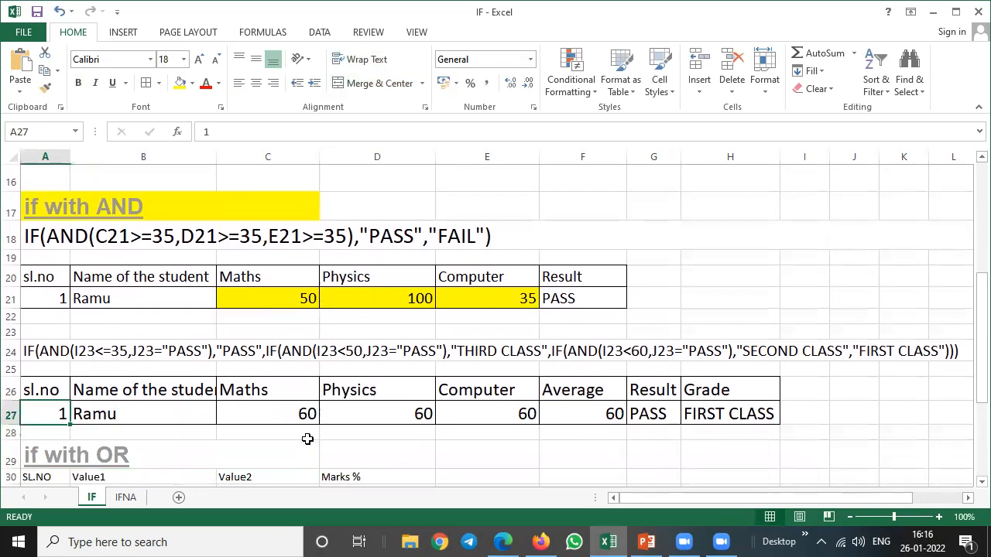
key("Up")
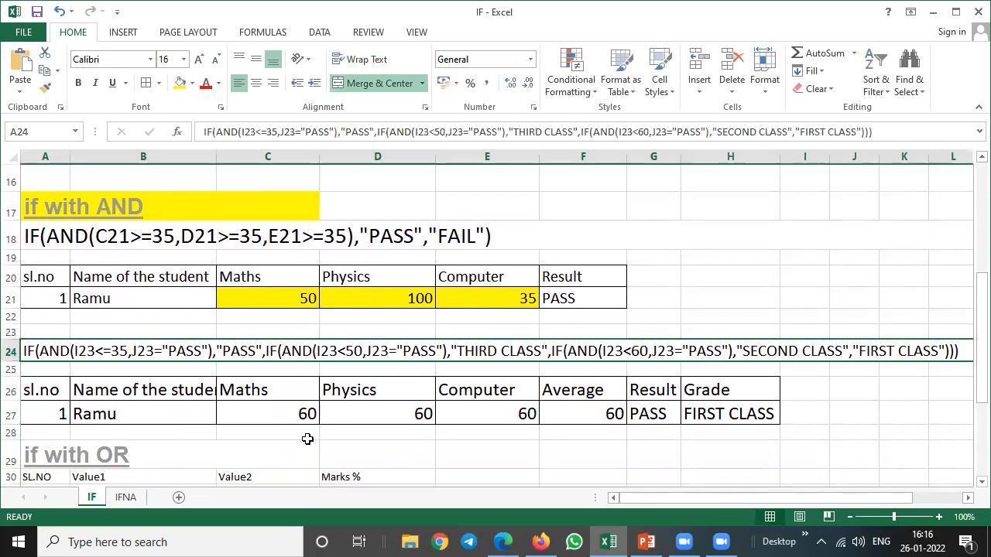
key("Down")
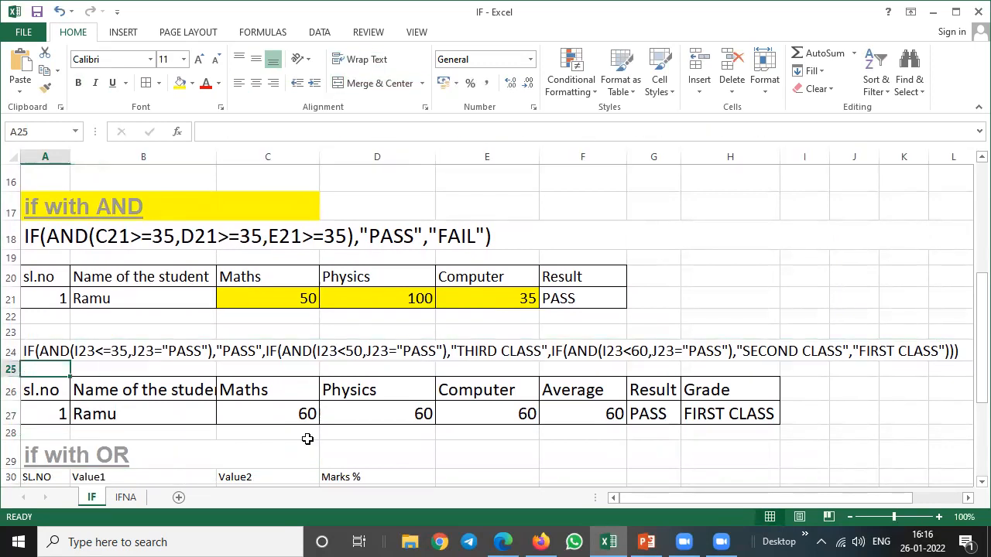
key("Down")
key("Right")
key("Right")
key("Right")
key("Right")
key("Right")
key("Up")
key("Up")
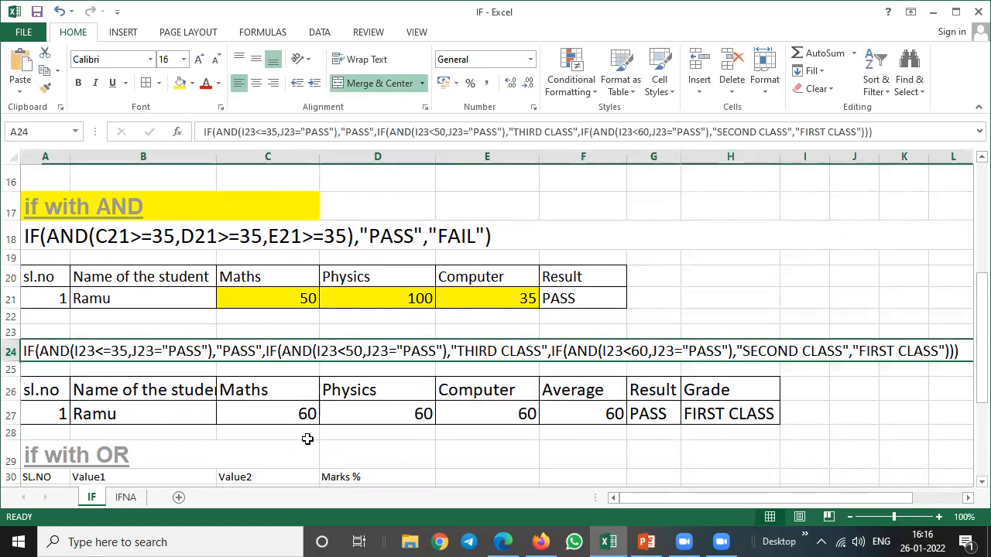
key("Right")
key("Down")
key("Down")
key("Left")
key("Left")
key("Left")
key("Left")
key("Left")
key("Left")
key("Left")
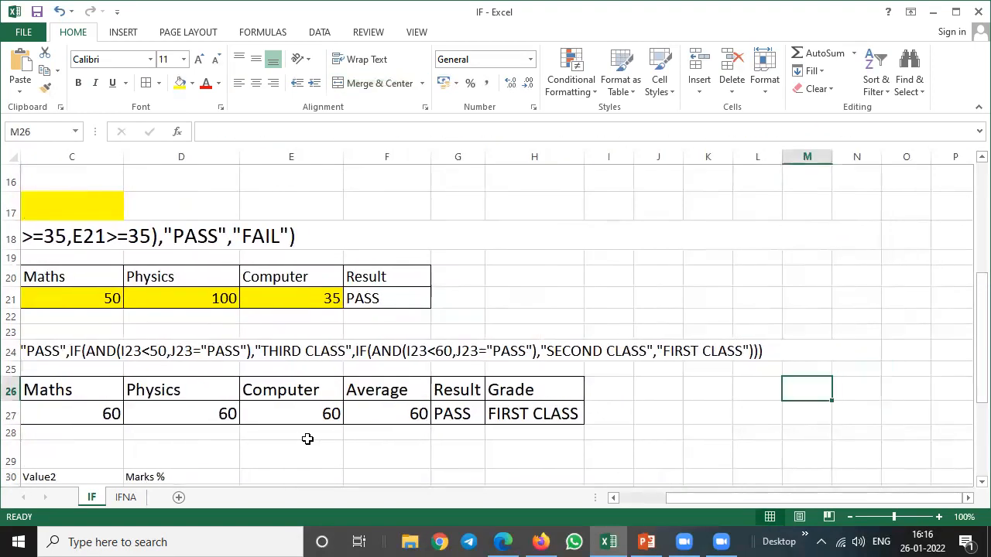
key("Left")
key("Left")
key("Left")
key("Left")
key("Left")
key("Left")
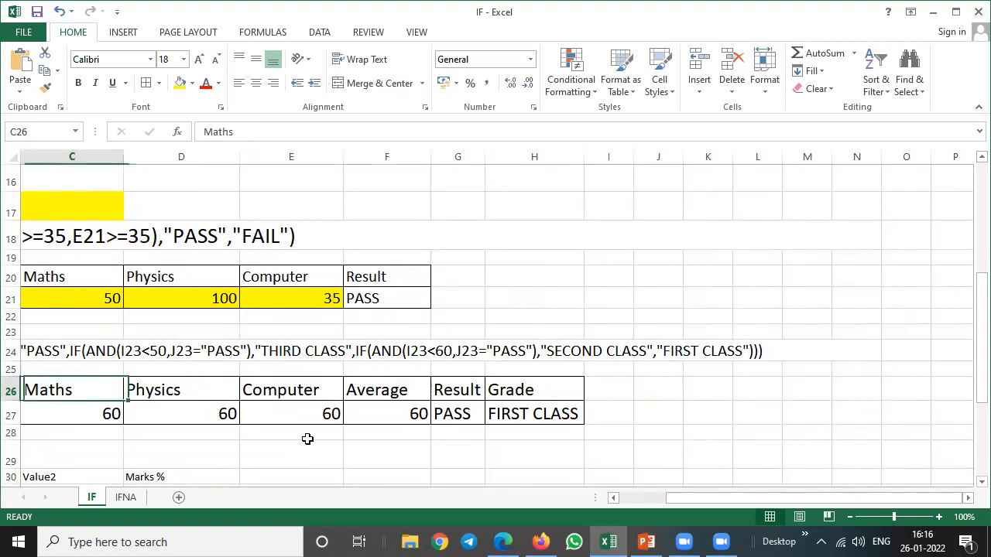
Test the grade table with a Maths mark of 34 in C27 and 100 for Physics and Computer in D27 and E27.
key("Down")
key("Right")
key("Right")
key("Right")
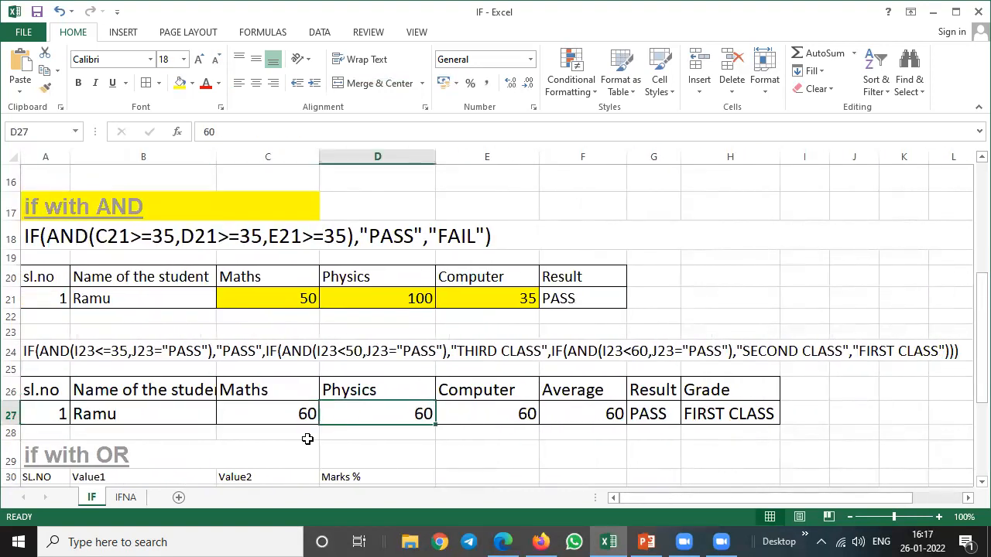
key("Left")
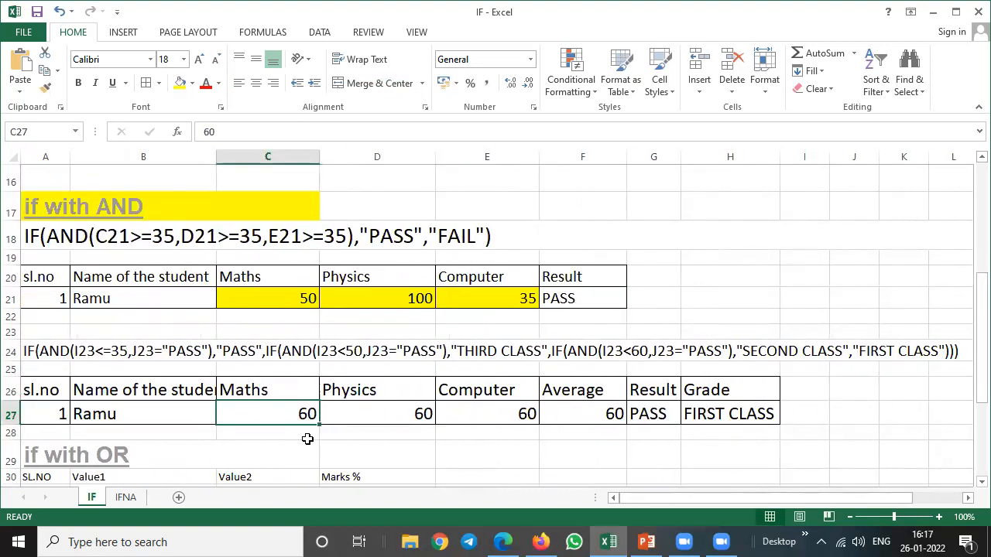
type("34")
type("100")
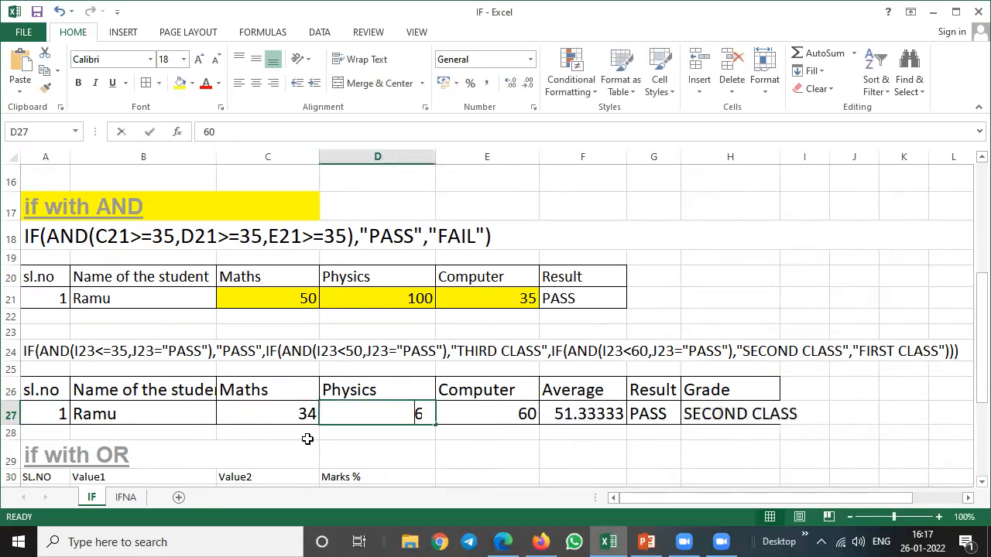
key("Tab")
type("100")
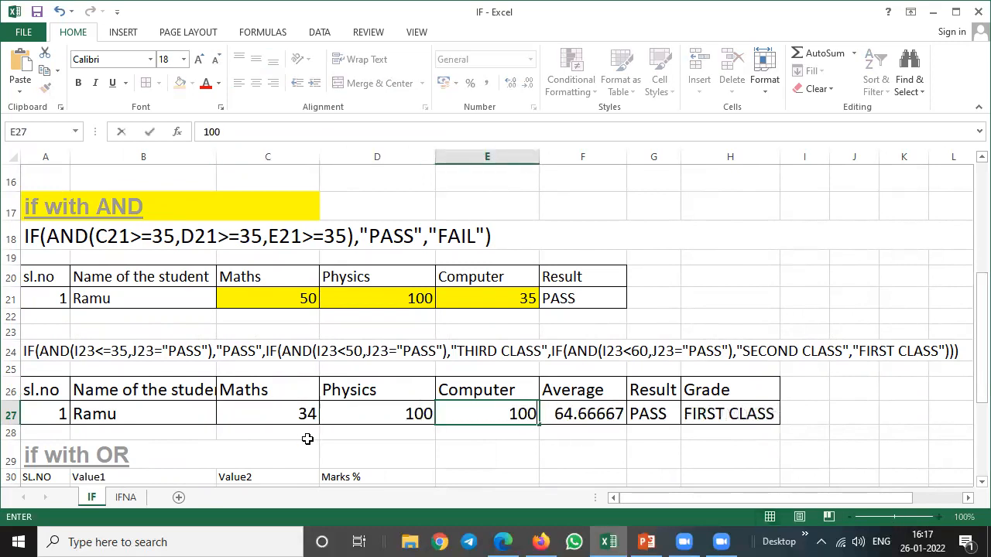
key("Tab")
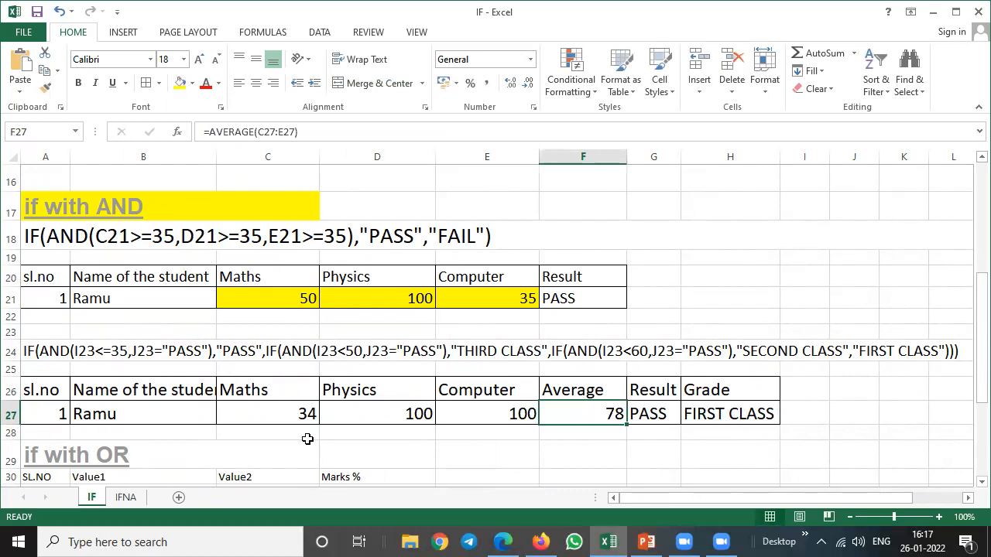
Examine the marks, average, result and grade cells in row 27.
key("Left")
key("Left")
key("Right")
key("Right")
key("Right")
key("Right")
key("Left")
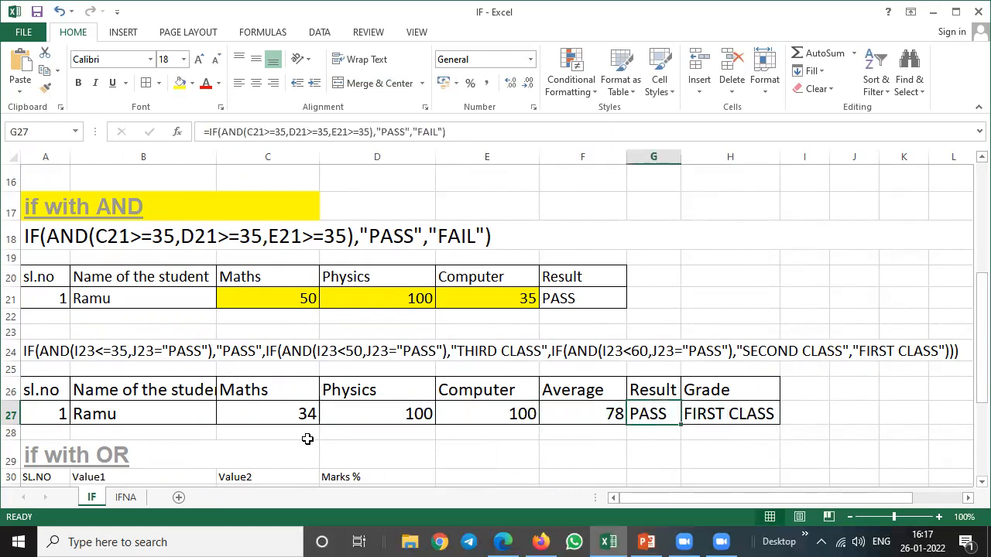
key("Left")
Test the result and grade with a Maths mark of 35 in C27.
key("Left")
key("Left")
key("Right")
key("Right")
key("Left")
key("Left")
key("Left")
key("Left")
key("Right")
type("35")
key("Return")
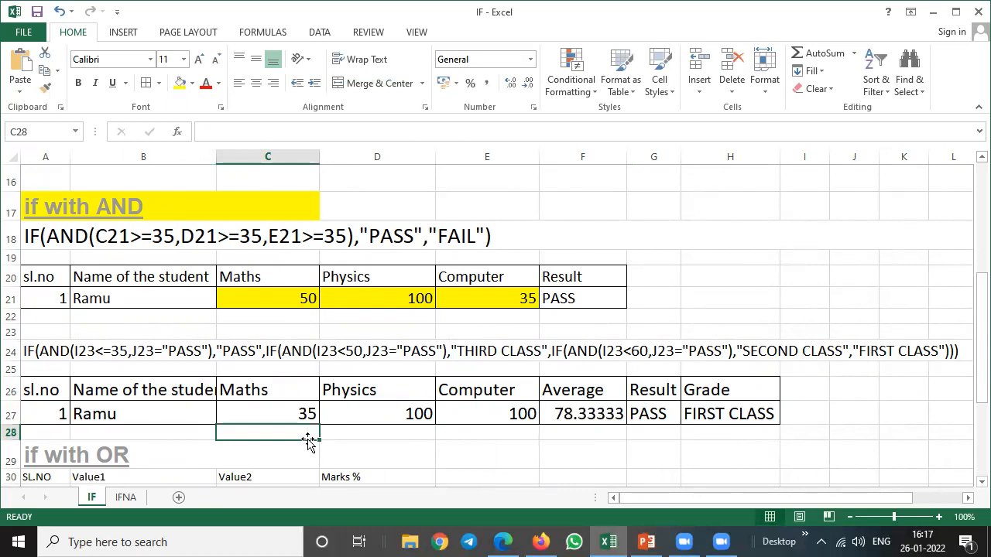
Examine the Grade formula in H27 and check which cells the Result formula in G27 refers to.
key("Right")
key("Right")
key("Right")
key("Right")
key("Right")
key("Up")
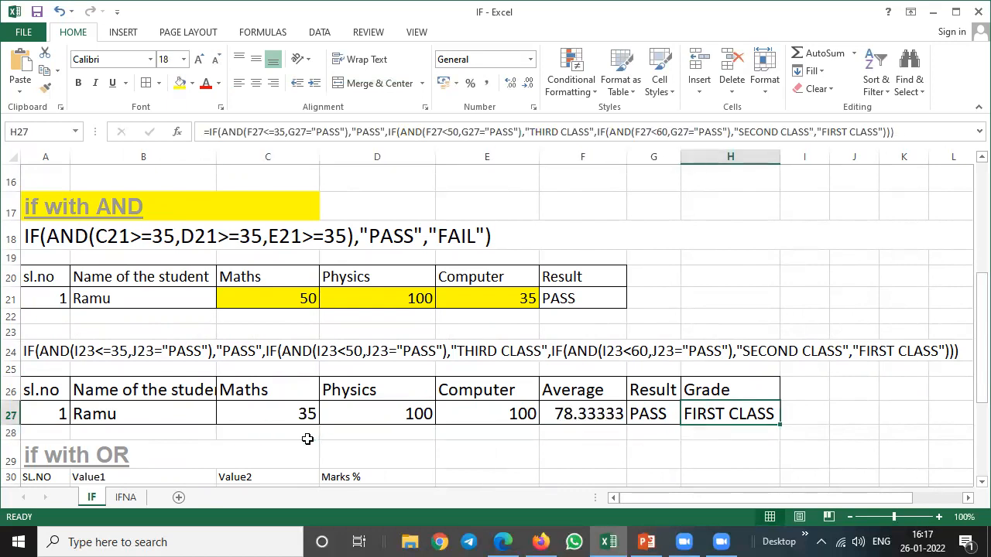
key("Left")
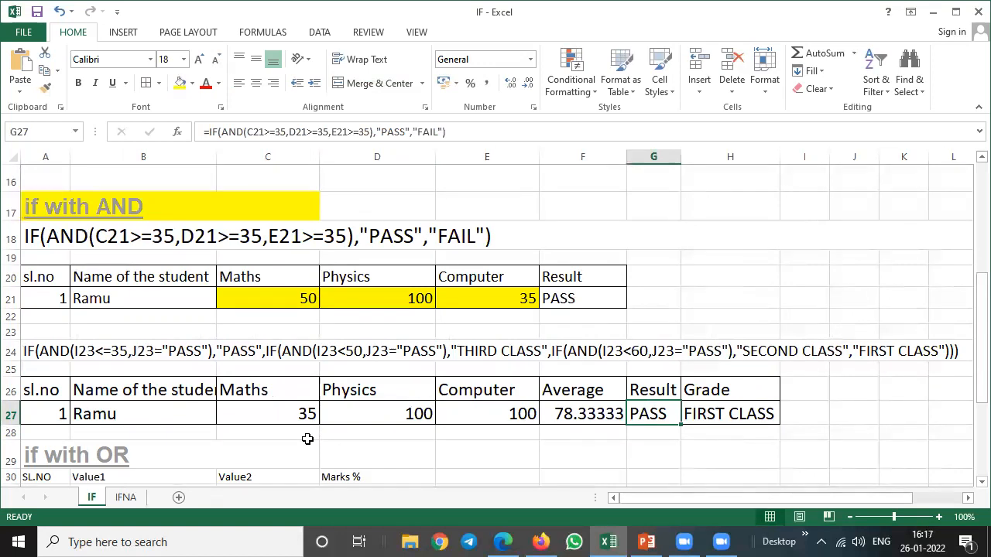
key("F2")
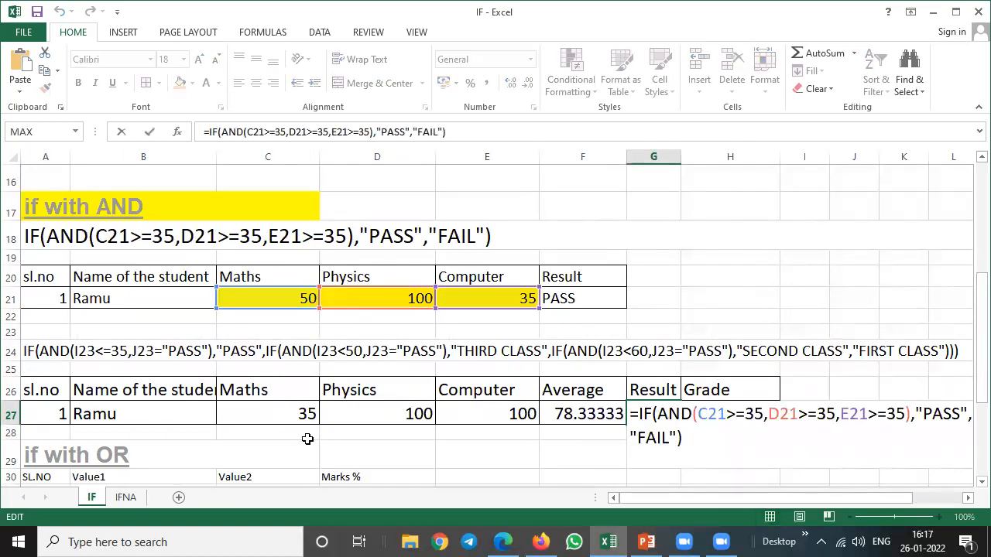
key("Escape")
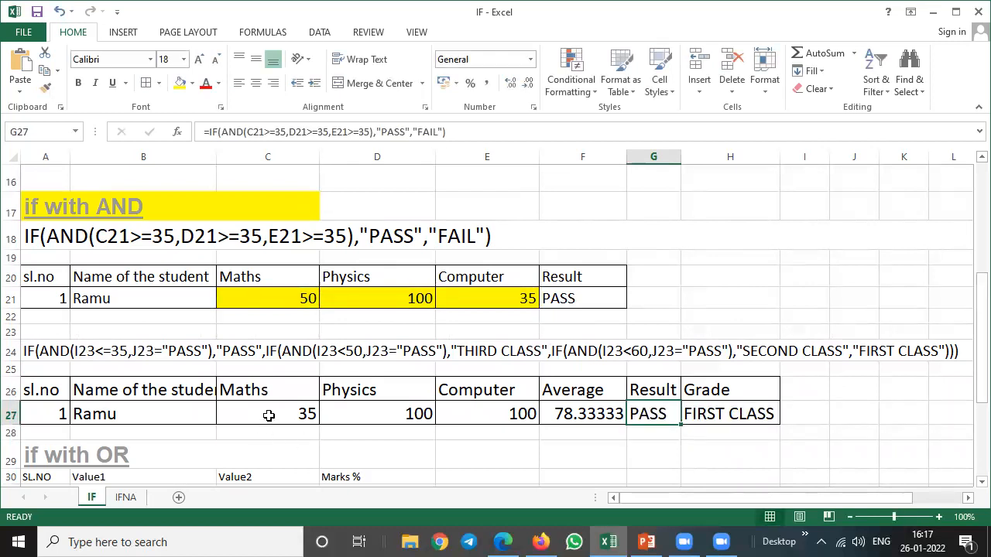
left_click(283, 412)
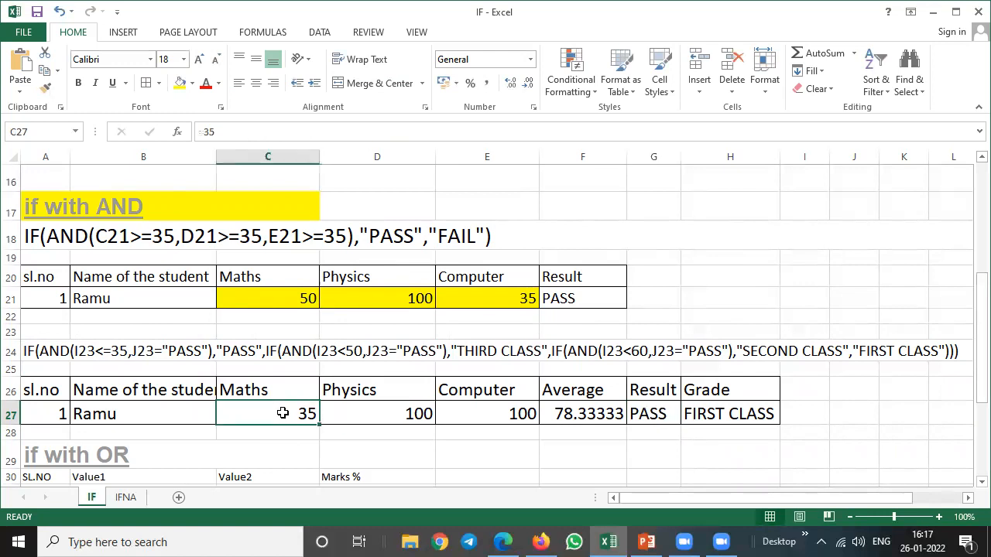
left_click(643, 418)
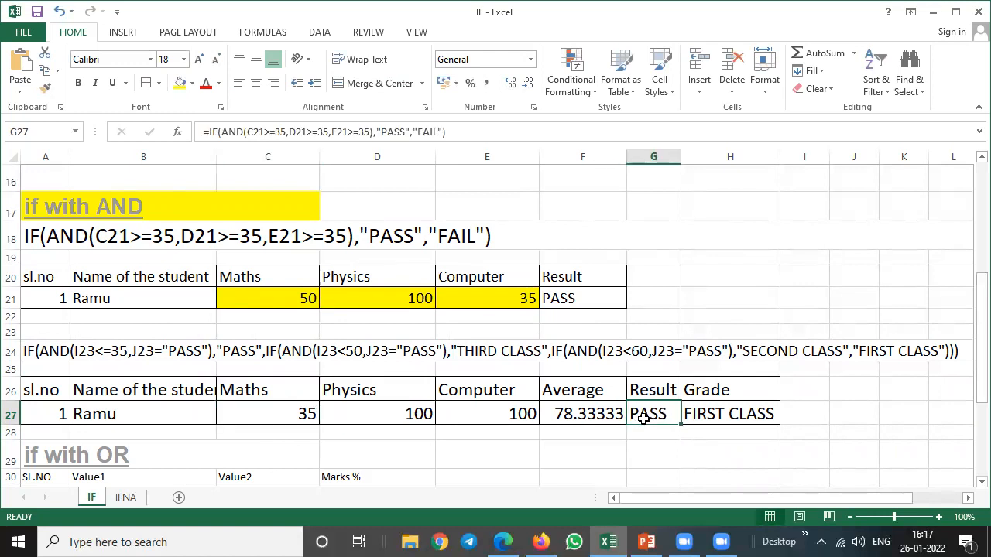
left_click(703, 415)
left_click(648, 418)
Correct the Result formula in G27 to =IF(AND(C27>=35,D27>=35,E27>=35),"PASS","FAIL").
double_click(639, 421)
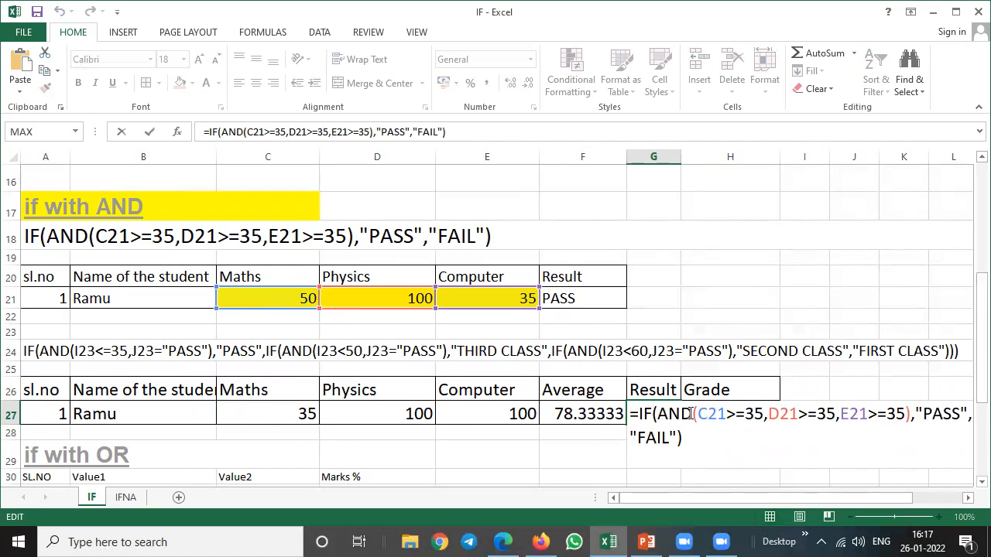
key("Delete")
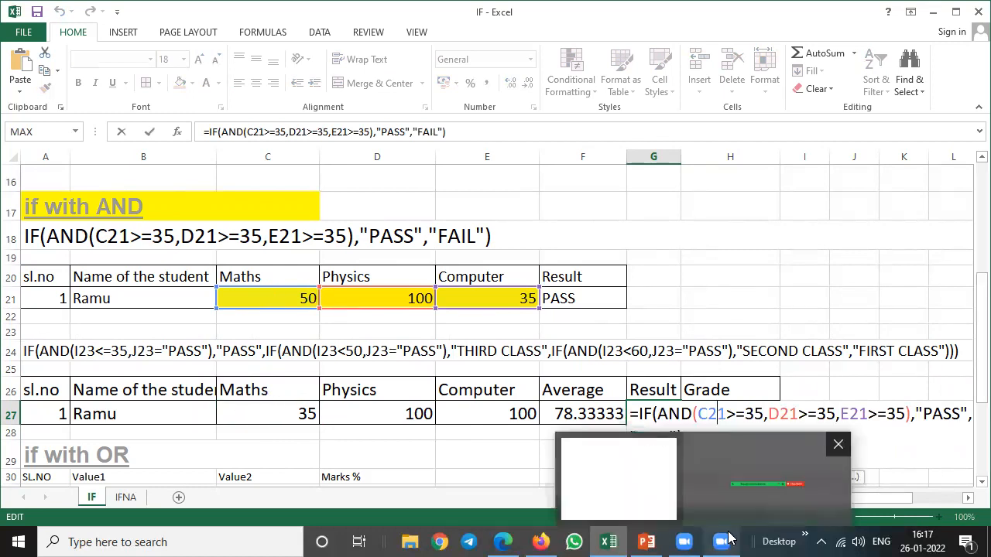
type("7")
key("Right")
key("Right")
key("Right")
key("Right")
key("Right")
key("Right")
key("Delete")
type("7")
key("Right")
key("Right")
key("Right")
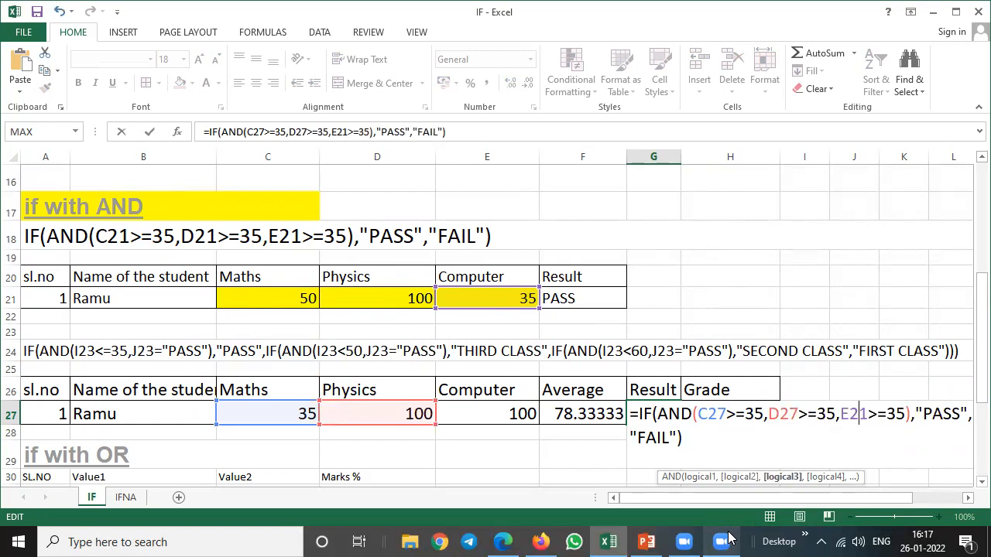
key("Delete")
type("7")
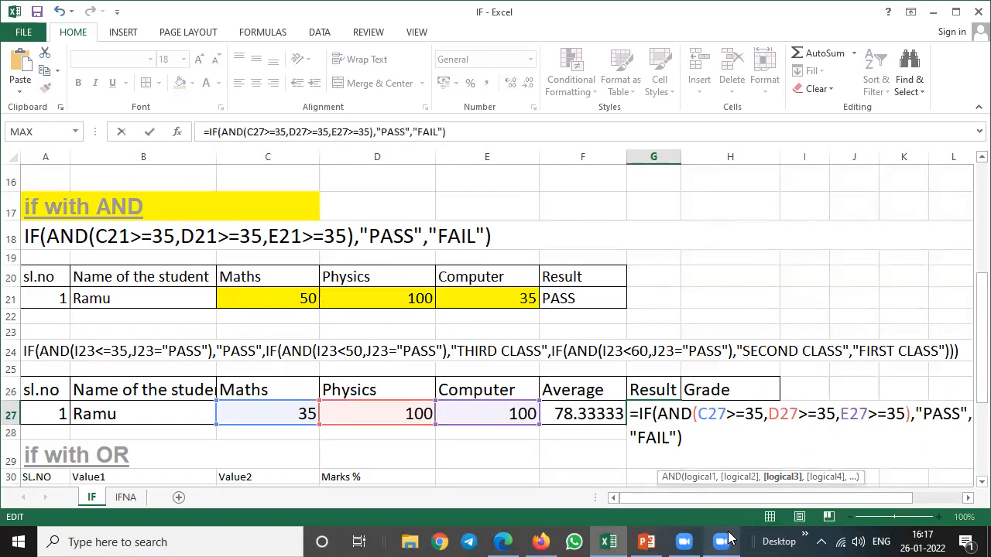
key("Return")
Test the corrected Result formula with a Maths mark of 34 in C27.
key("Up")
key("Left")
key("Left")
key("Left")
key("Left")
key("Left")
key("Right")
type("34")
key("Return")
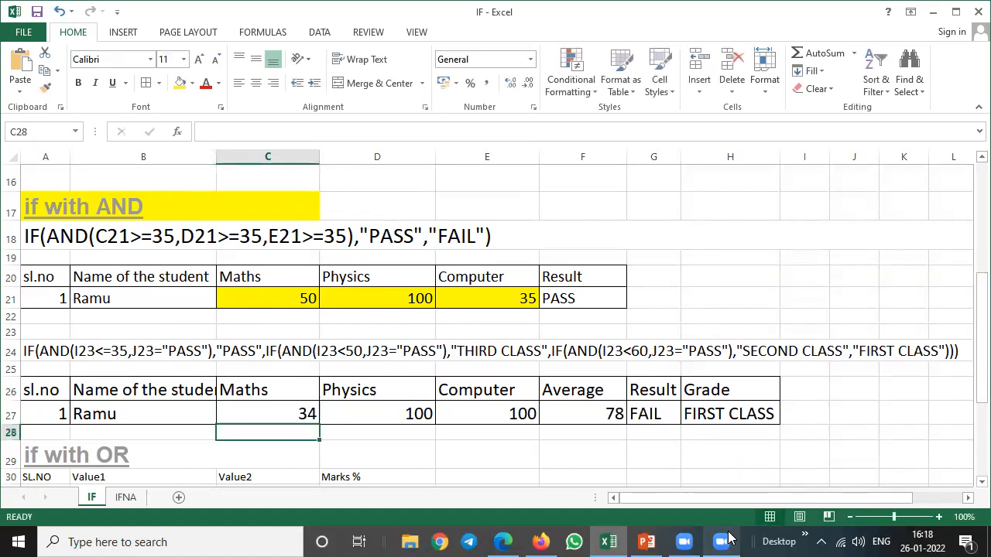
Examine the average, result and Grade formula across row 27 for the failing Maths mark.
key("Up")
key("Right")
key("Right")
key("Right")
key("Right")
key("Right")
key("Right")
key("Left")
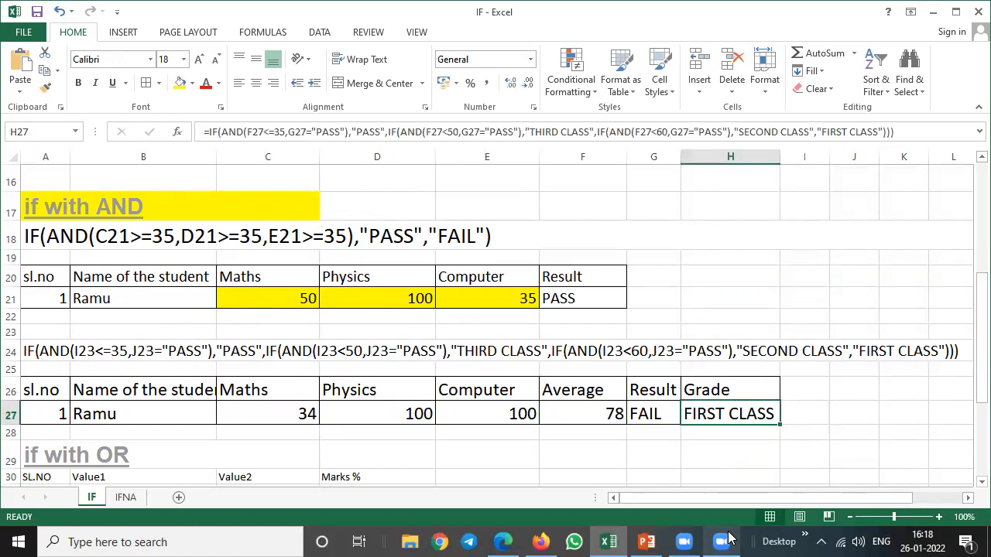
Set the Maths, Physics and Computer marks in C27, D27 and E27 to 35 each.
key("Left")
key("Left")
key("Left")
key("Left")
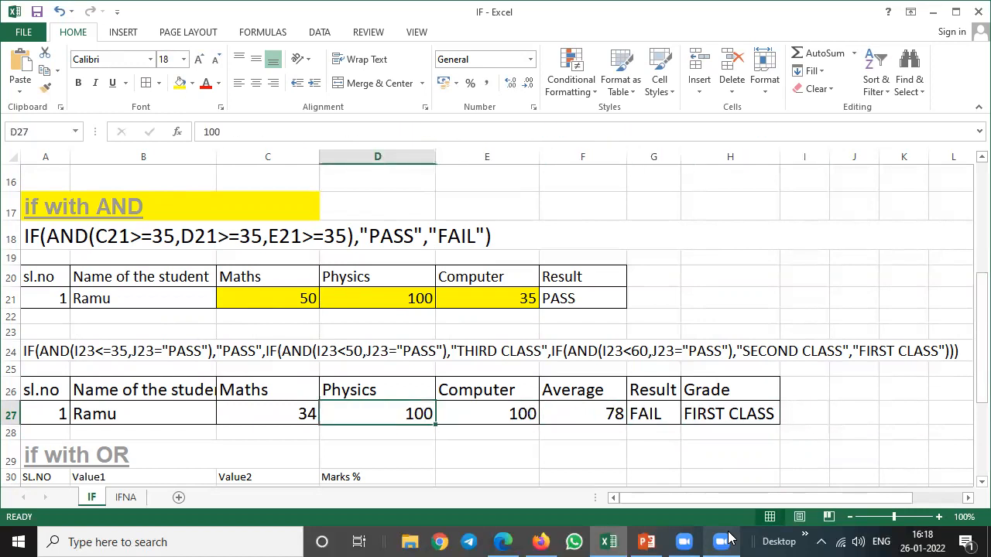
key("Left")
type("35")
key("Tab")
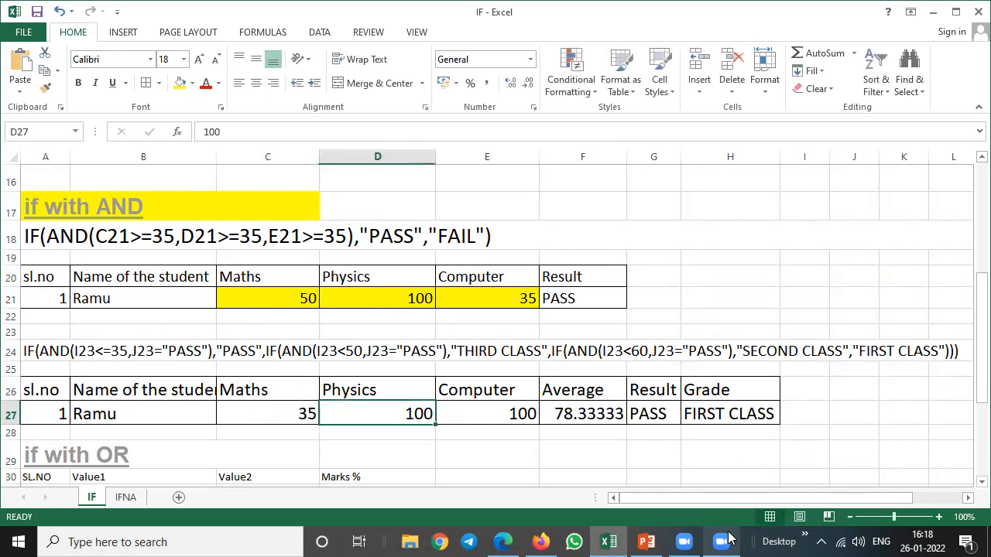
type("35")
key("Tab")
type("35")
key("Tab")
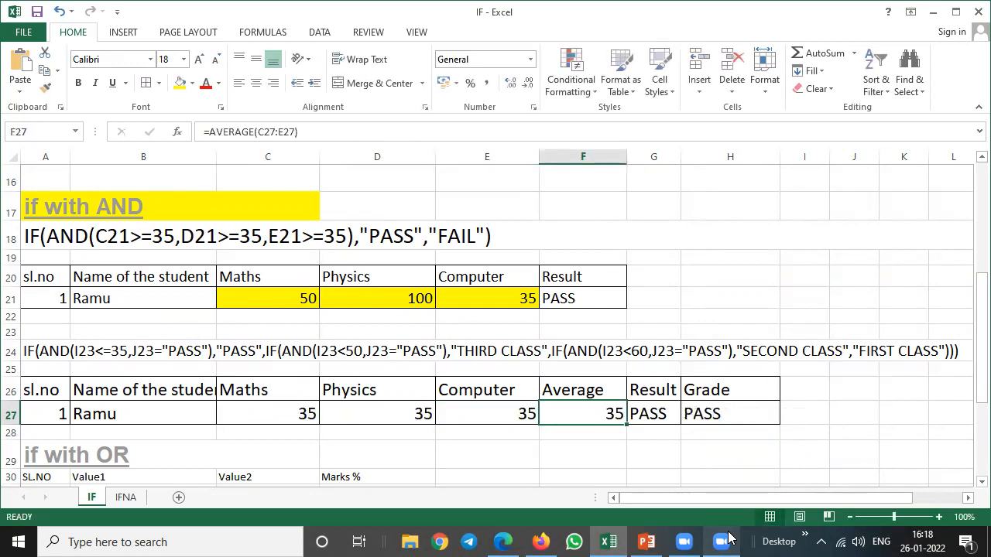
Open the Grade formula in H27 to review its nested IF and AND conditions, leaving it unedited.
key("Tab")
key("Tab")
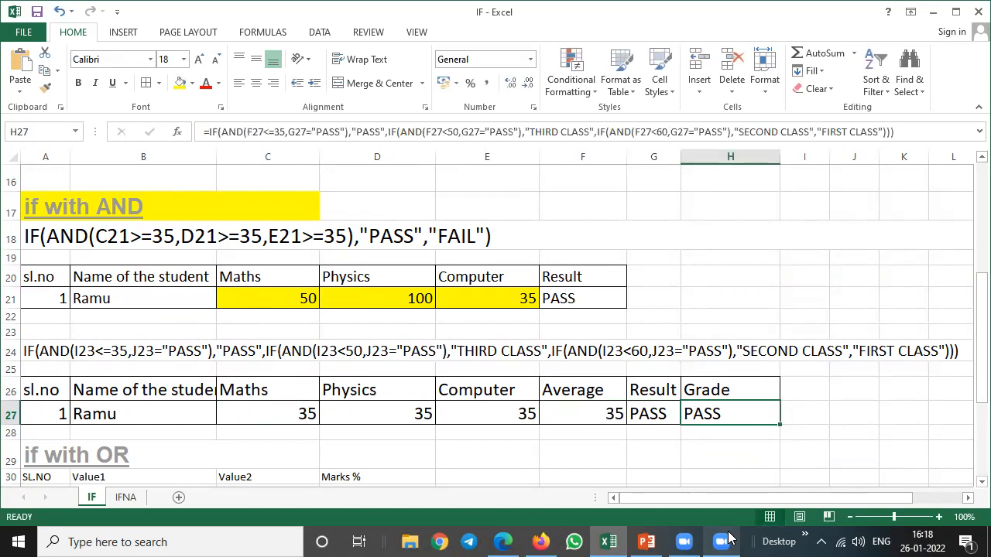
mouse_move(728, 537)
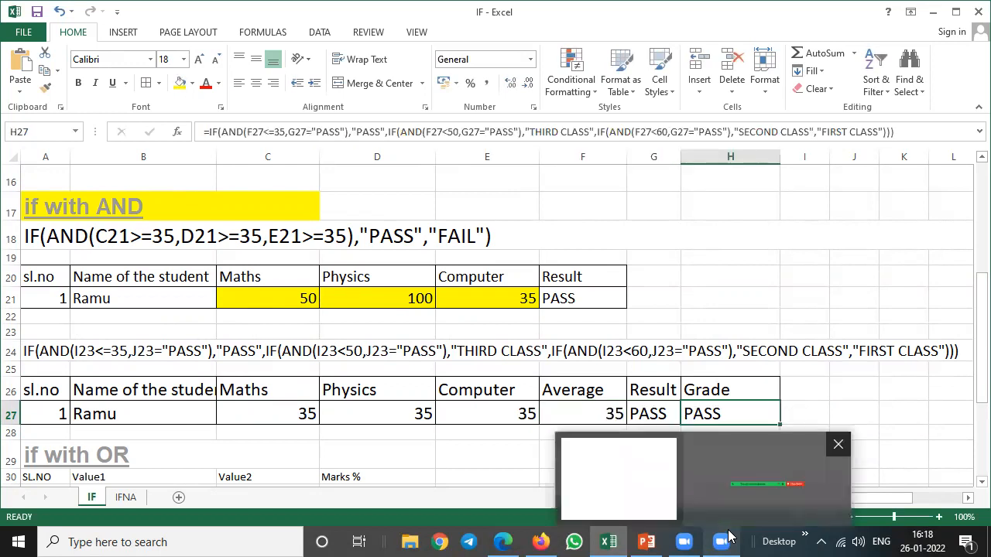
key("F2")
left_click_drag(976, 356, 973, 395)
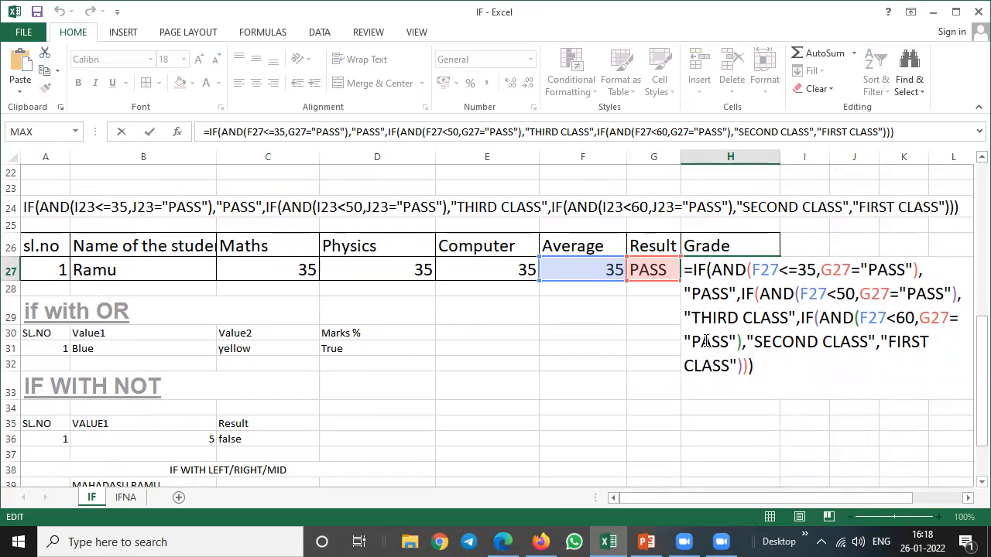
left_click_drag(884, 497, 906, 496)
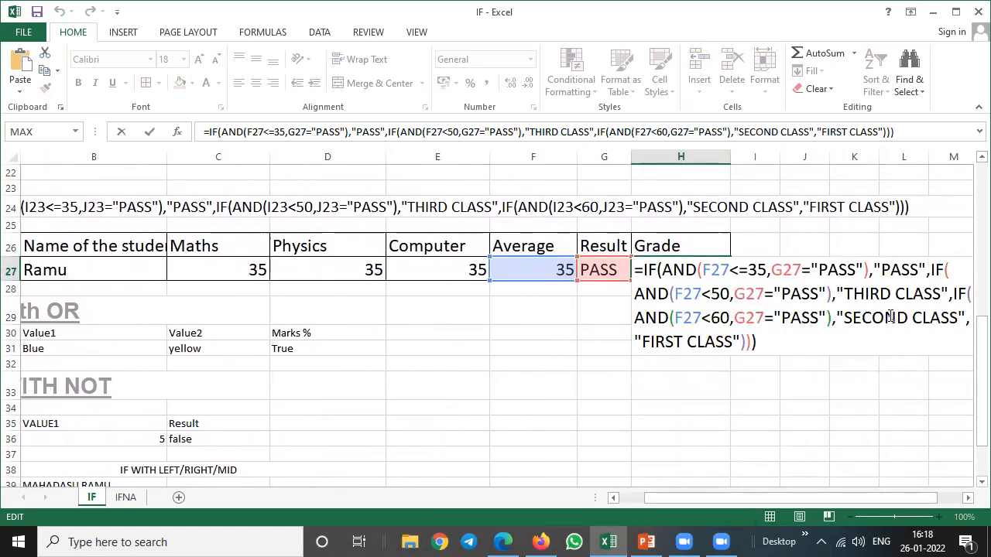
left_click(889, 318)
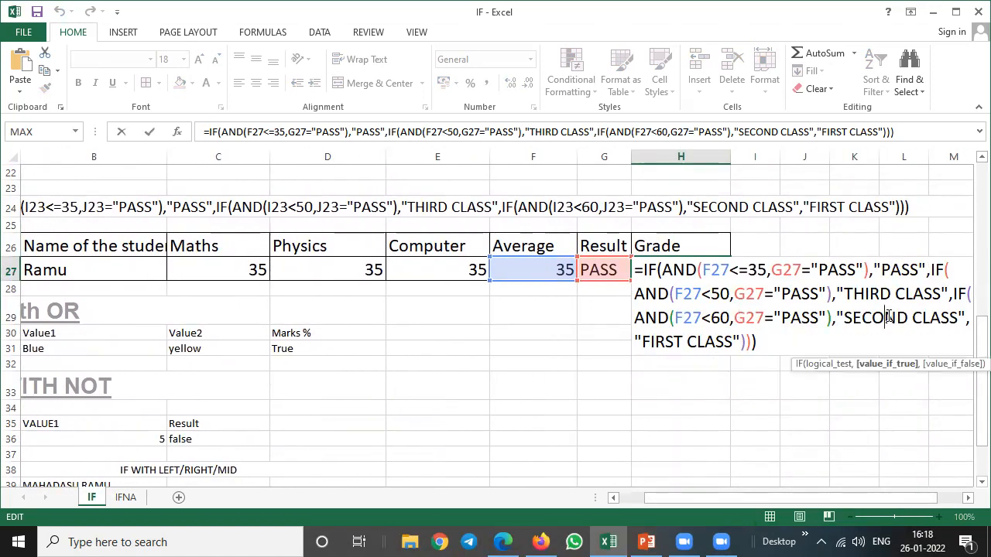
left_click(538, 359)
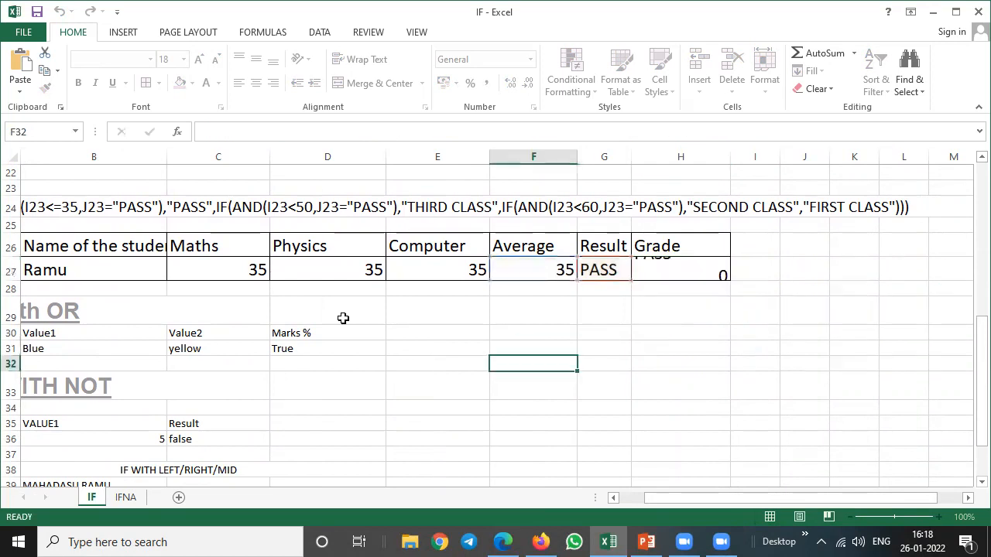
Set the Maths, Physics and Computer marks in C27, D27 and E27 to 65 each.
left_click(246, 269)
type("65")
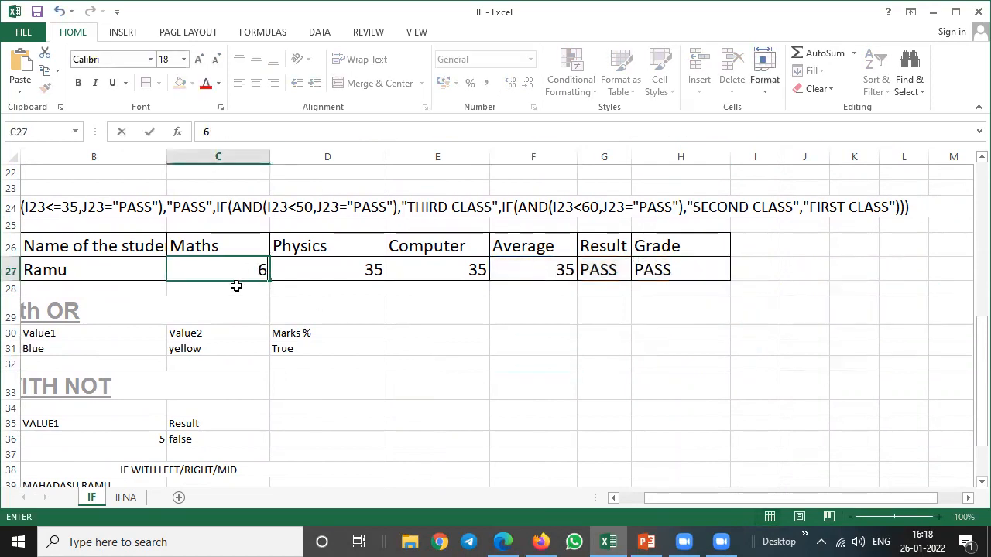
key("Tab")
type("65")
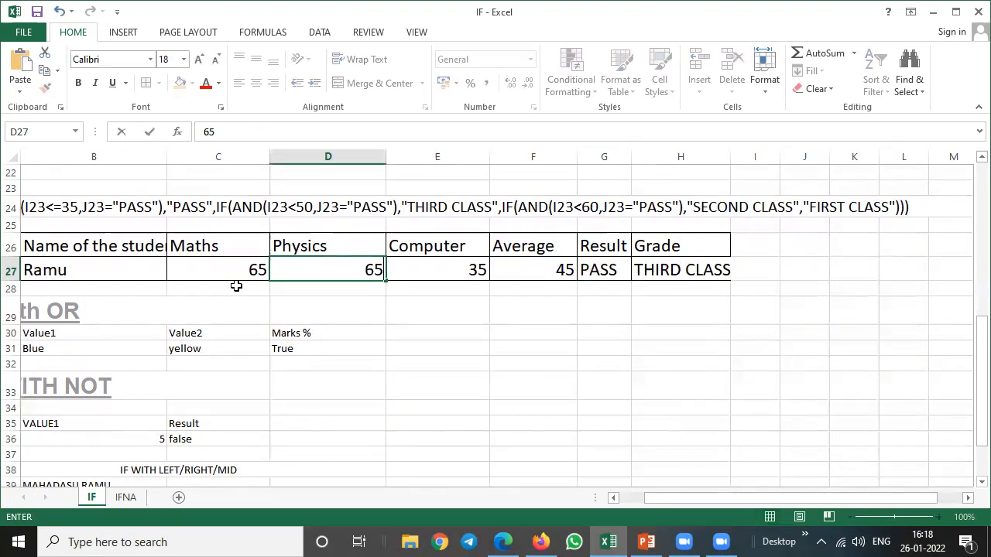
key("Tab")
type("65")
key("Tab")
key("Tab")
key("Tab")
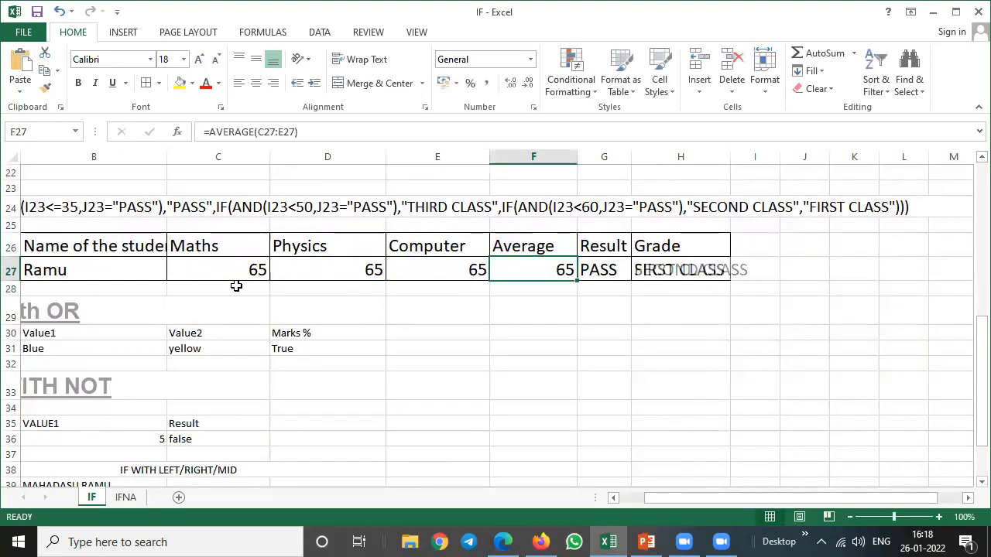
Examine the written AND formulas above the marks table and the Average and Result cells in row 27.
key("Left")
key("Left")
key("Left")
key("Left")
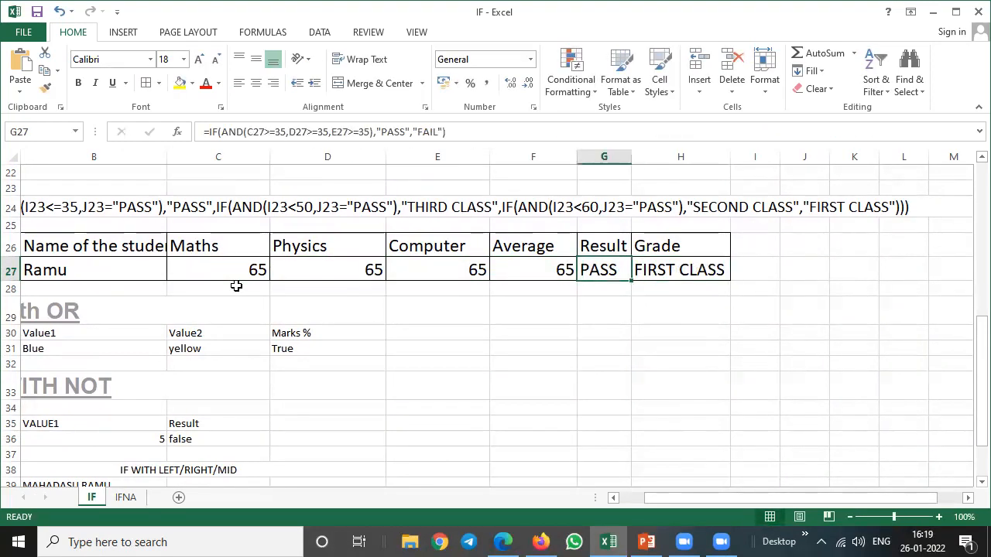
key("Up")
key("Up")
key("Up")
key("Up")
key("Up")
scroll(236, 285, "left", 1)
key("Up")
key("Up")
key("Up")
key("Up")
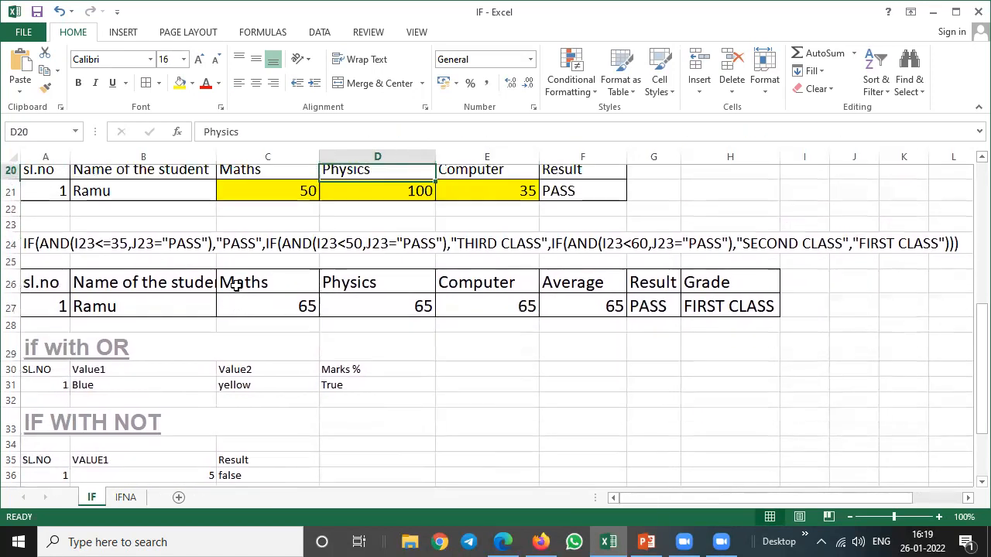
scroll(236, 286, "up", 1)
key("Down")
key("Down")
key("Down")
key("Down")
key("Down")
key("Down")
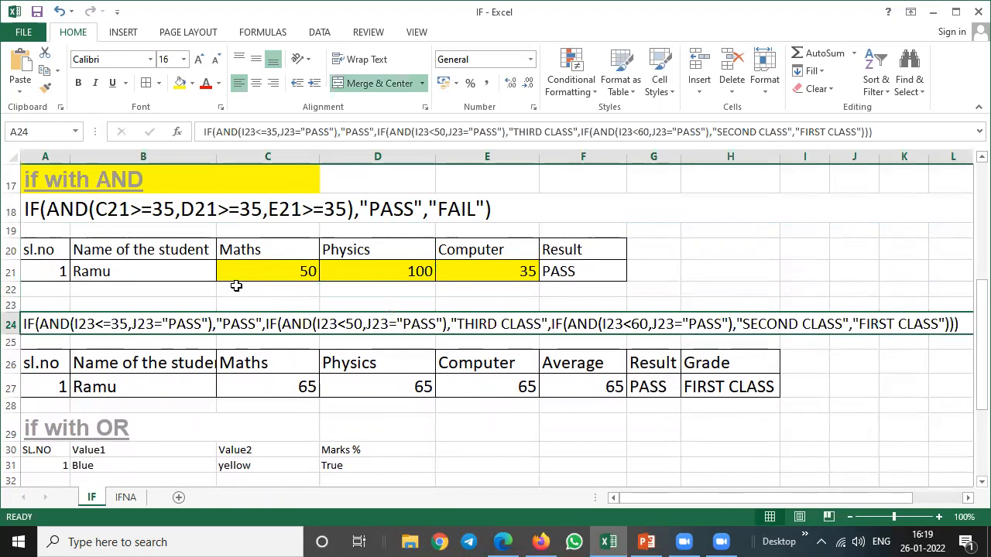
left_click(580, 387)
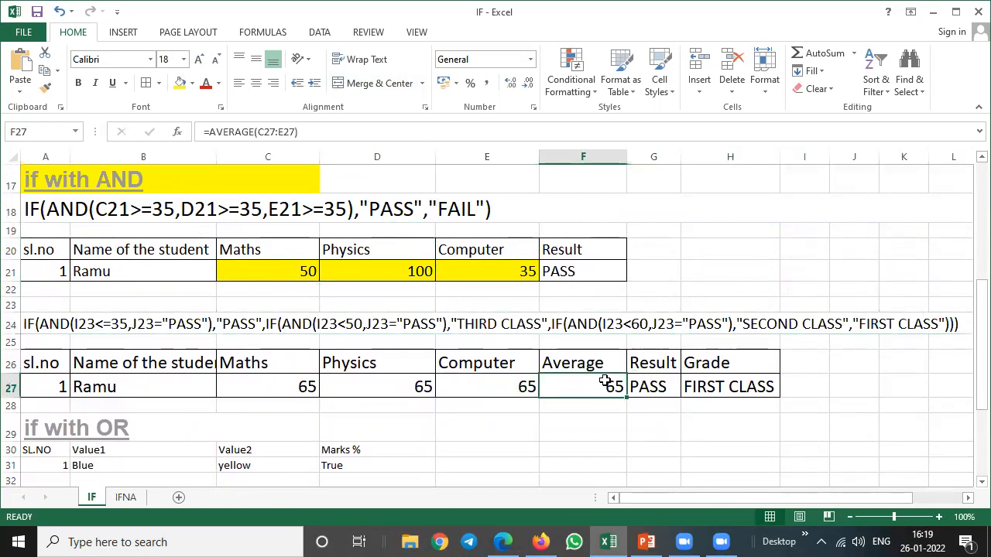
left_click(659, 385)
left_click(580, 384)
left_click(664, 382)
left_click(590, 385)
Set the Maths mark in C27 to 34 and check the Result and Grade formulas in row 27.
left_click(297, 386)
type("34")
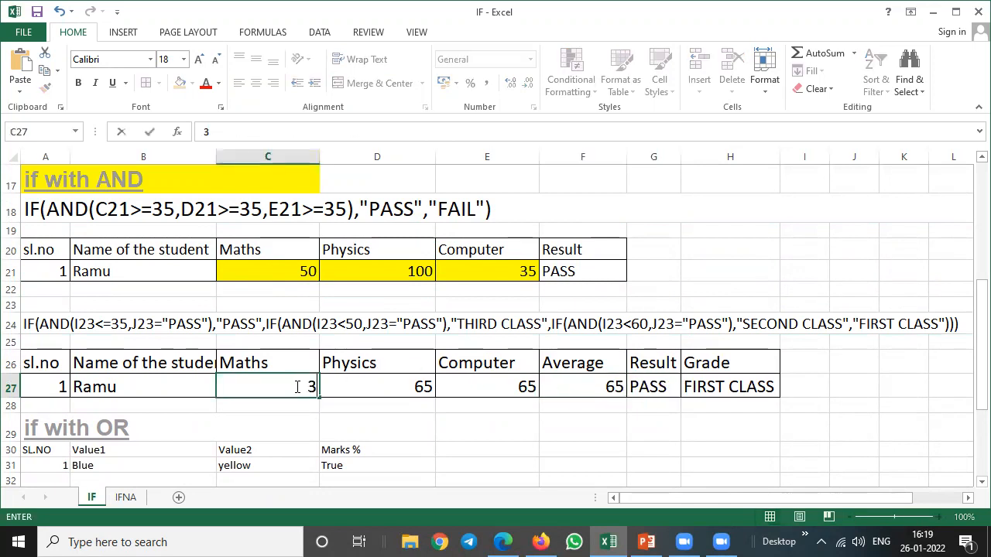
key("Return")
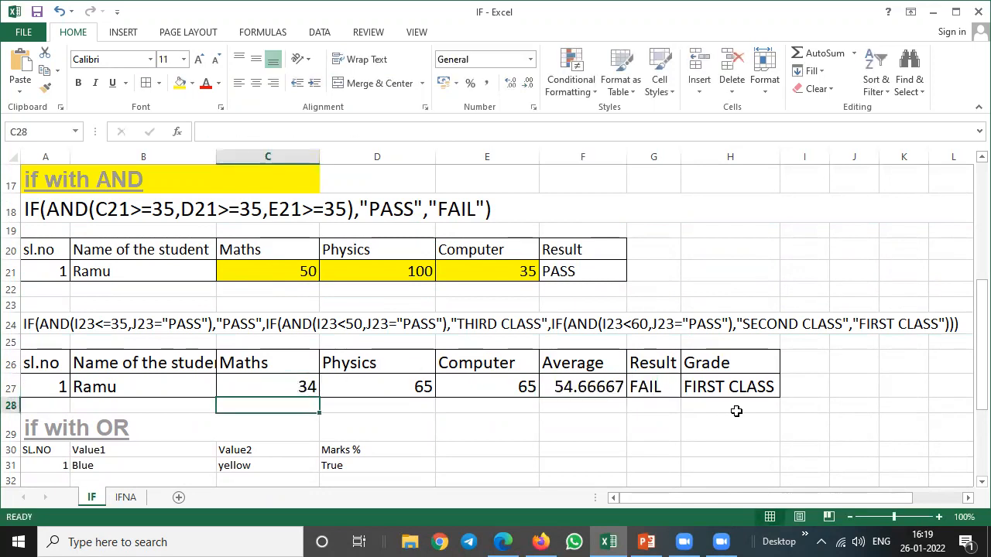
left_click(644, 386)
left_click(730, 392)
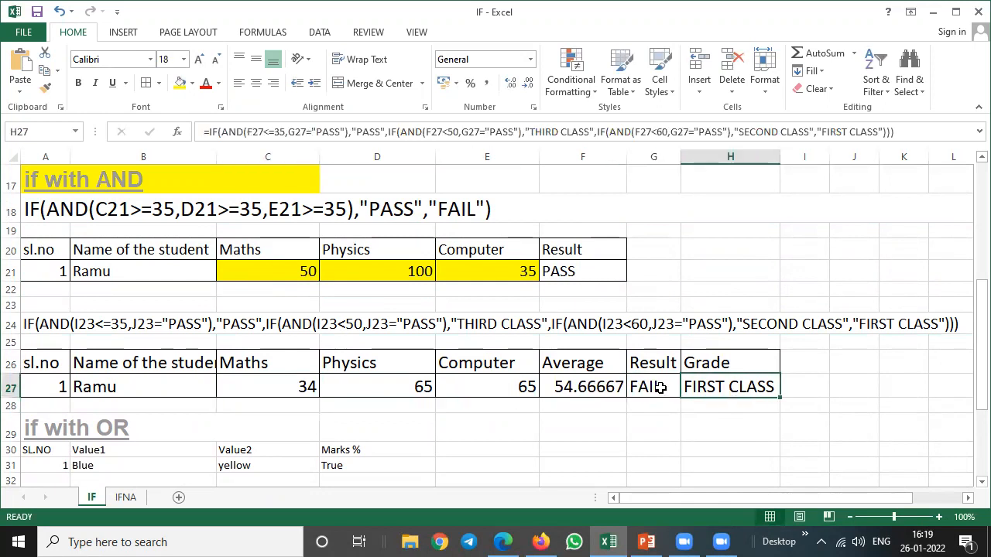
left_click(637, 384)
left_click(267, 381)
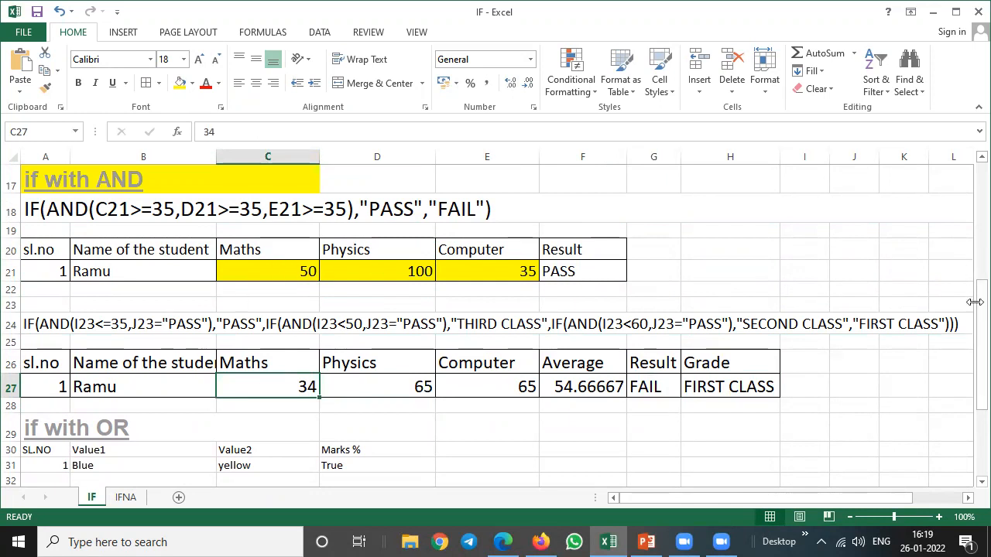
Fill the "if with OR" heading in A29 with yellow.
left_click_drag(979, 313, 966, 343)
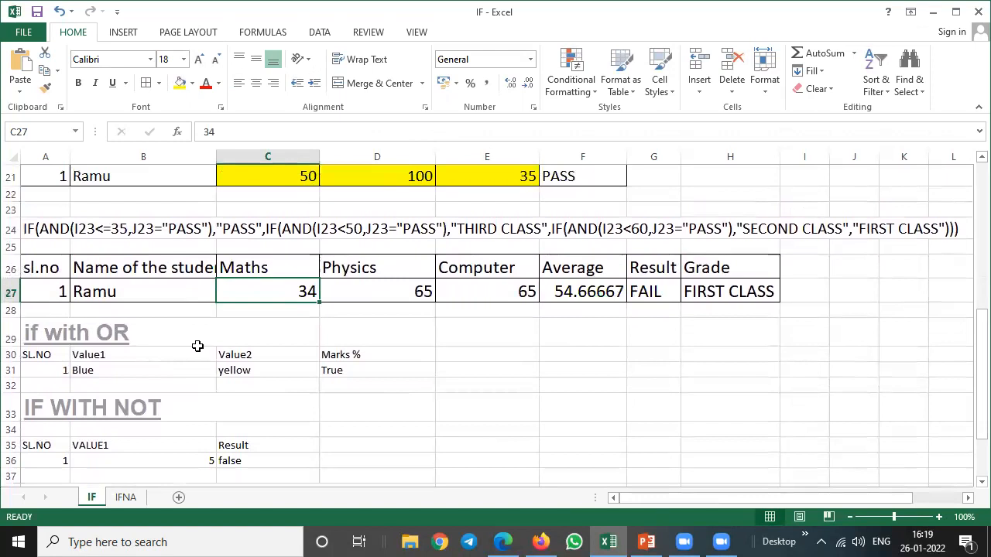
left_click(69, 327)
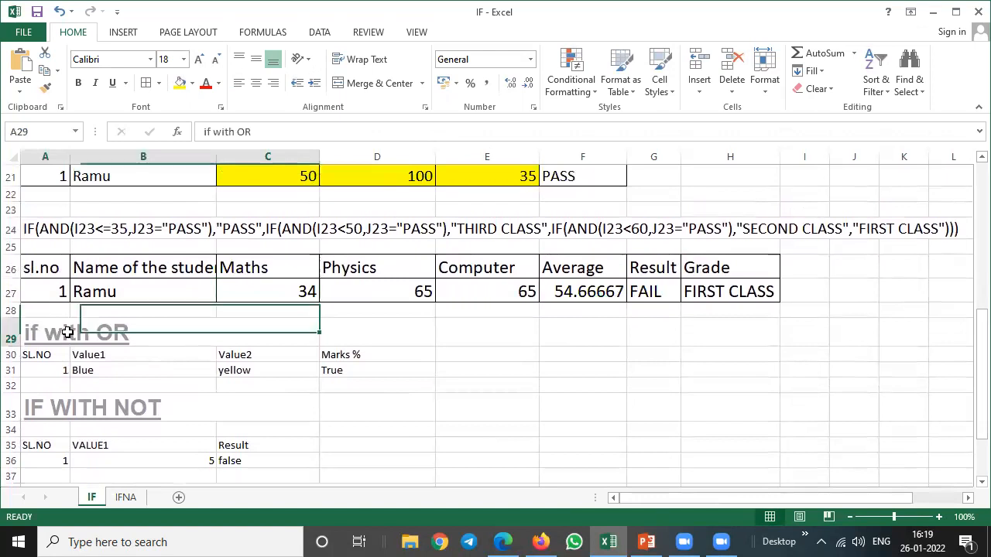
left_click(180, 83)
Open the written AND formula in A18 to review its three mark conditions, leaving it unedited.
left_click_drag(967, 343, 980, 296)
left_click(139, 266)
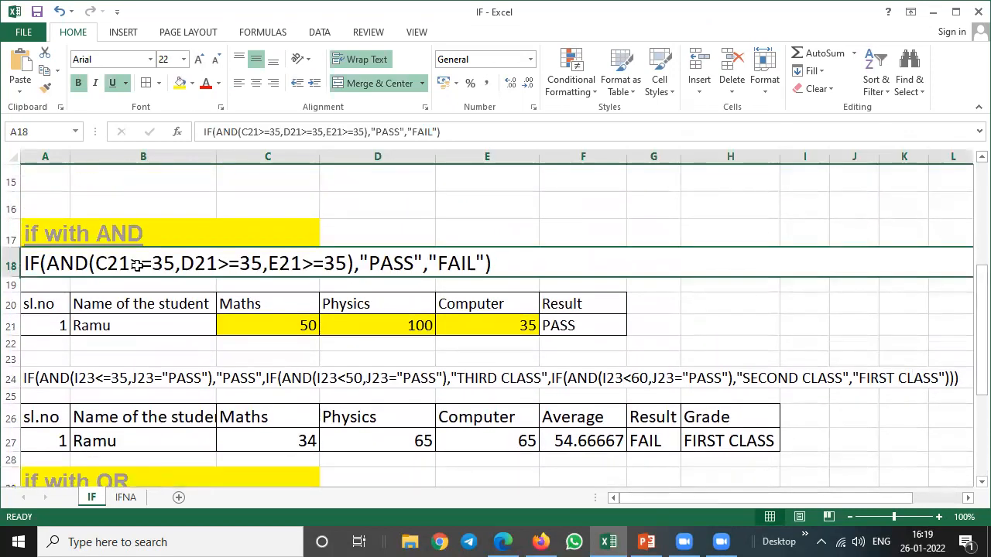
double_click(225, 263)
left_click_drag(93, 263, 347, 264)
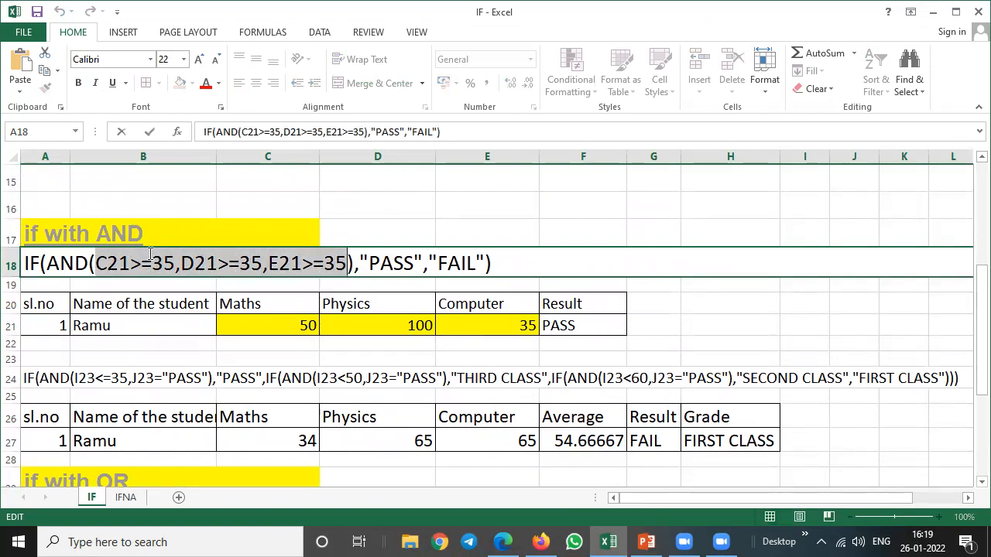
left_click(87, 263)
left_click_drag(971, 342, 967, 401)
left_click(380, 437)
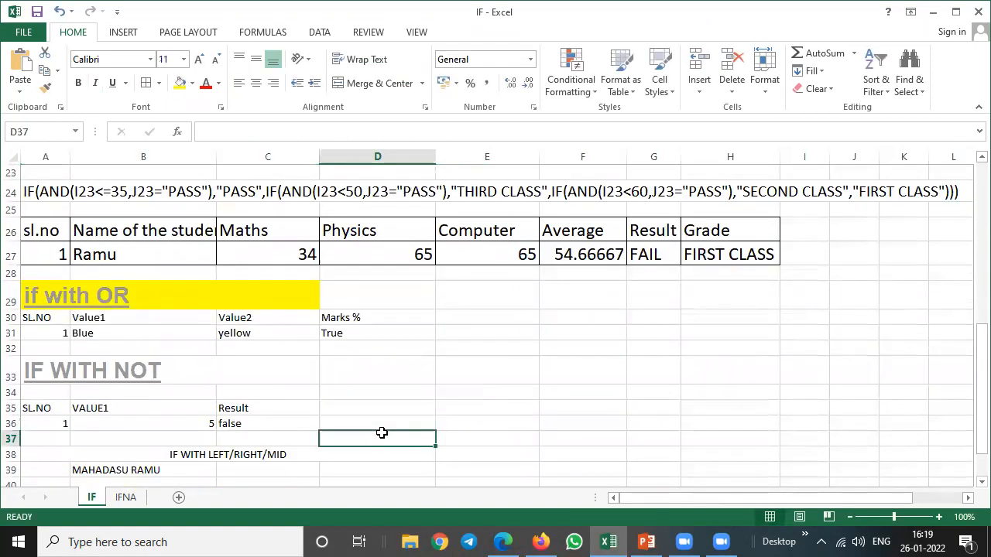
Examine the OR example's Value1 and Value2 entries and open its formula in D31, leaving it unedited.
left_click(345, 334)
left_click_drag(99, 319, 101, 333)
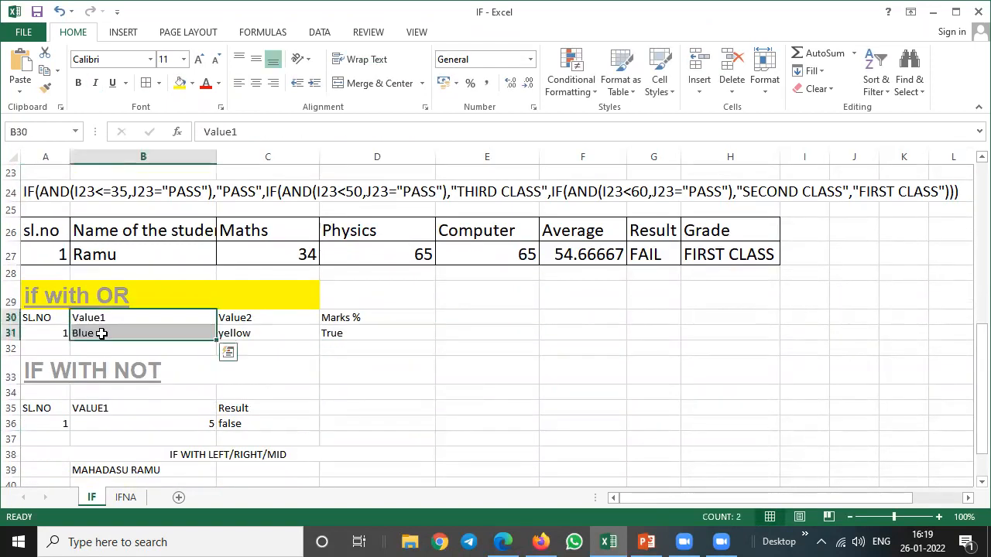
left_click_drag(258, 321, 258, 331)
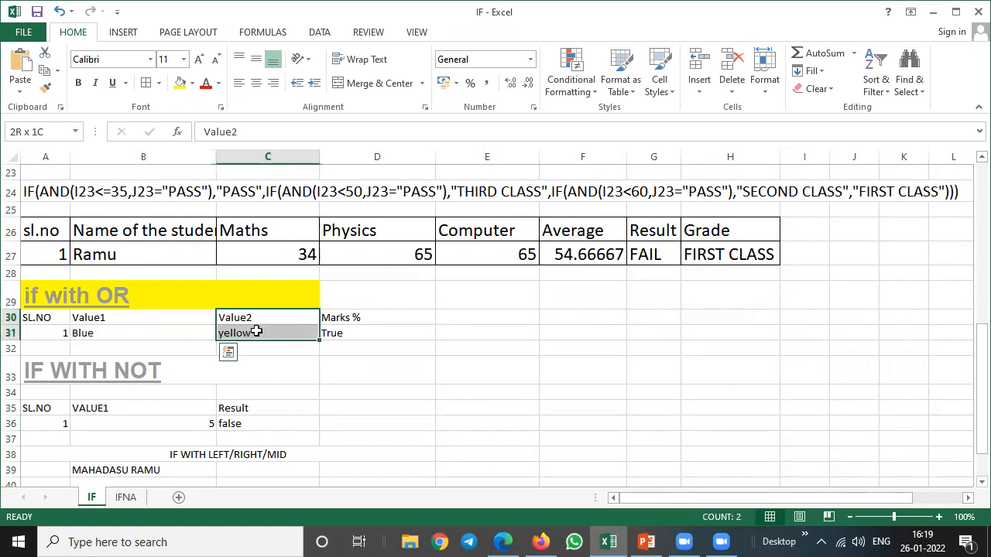
left_click(338, 332)
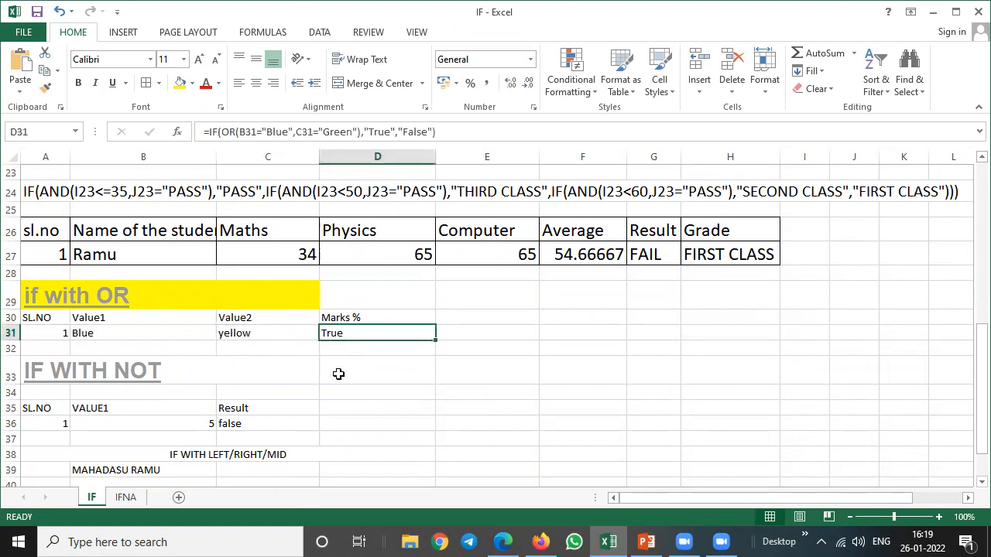
key("F2")
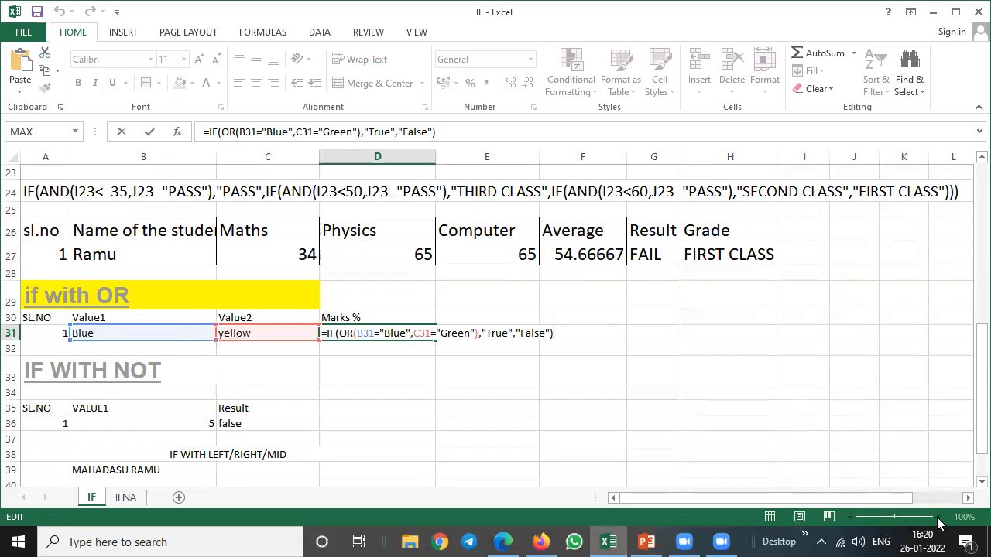
left_click(592, 409)
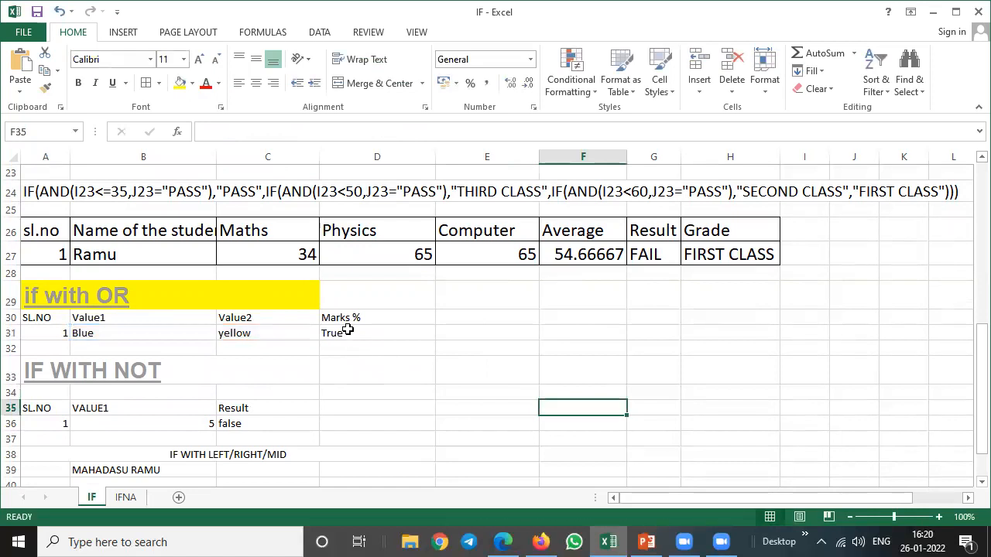
left_click(348, 335)
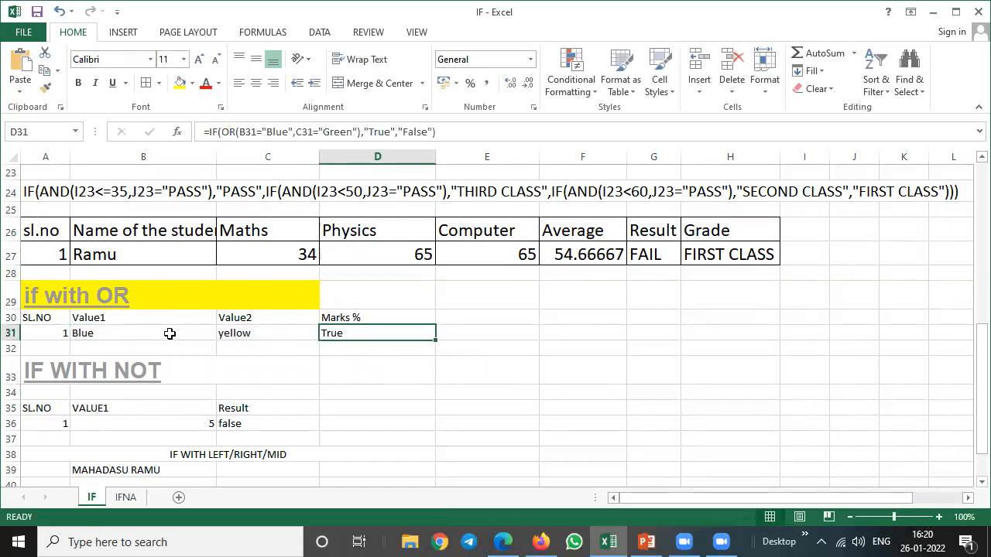
left_click(128, 333)
left_click(349, 335)
Test the OR formula by setting Value1 in B31 to Red and Value2 in C31 to Green.
left_click(123, 338)
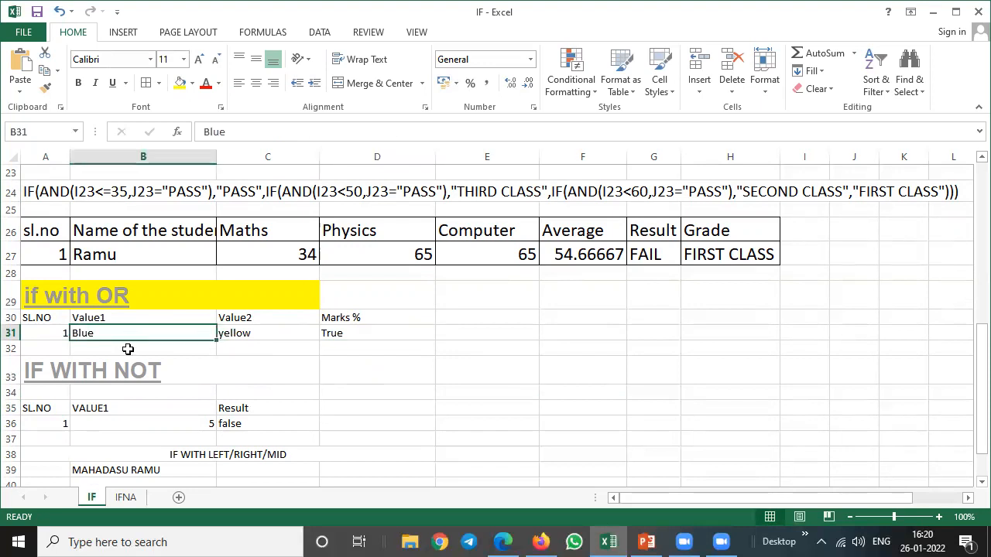
type("Red")
key("Return")
key("Up")
key("Right")
type("Green")
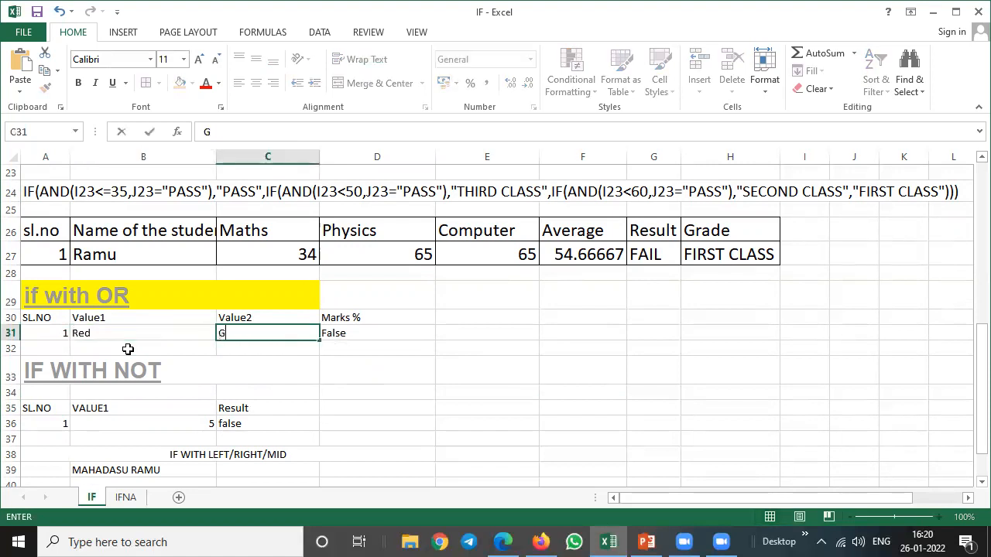
key("Return")
key("Up")
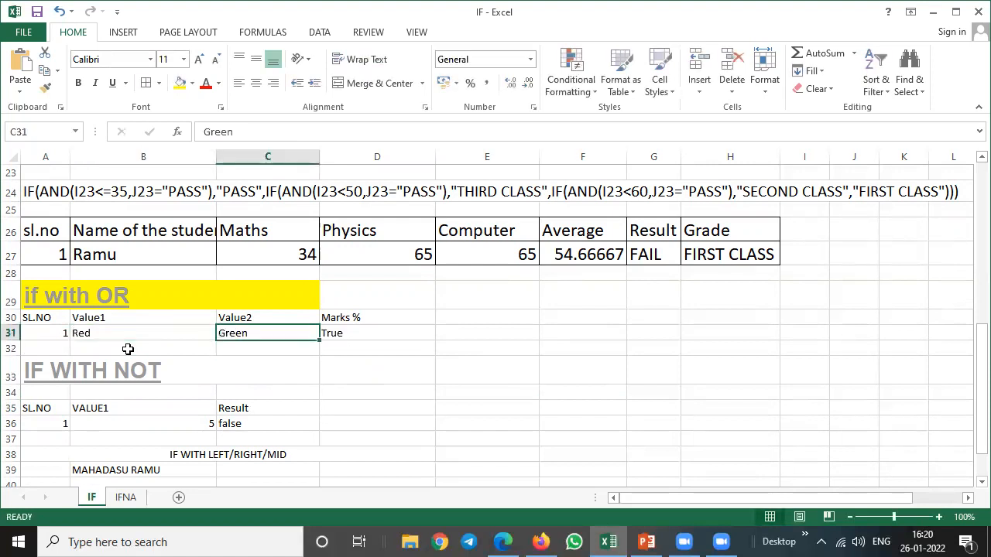
Examine the IF WITH NOT example's value in B36 and its result formula in C36.
key("Down")
key("Down")
key("Down")
key("Down")
key("Down")
key("Down")
key("Down")
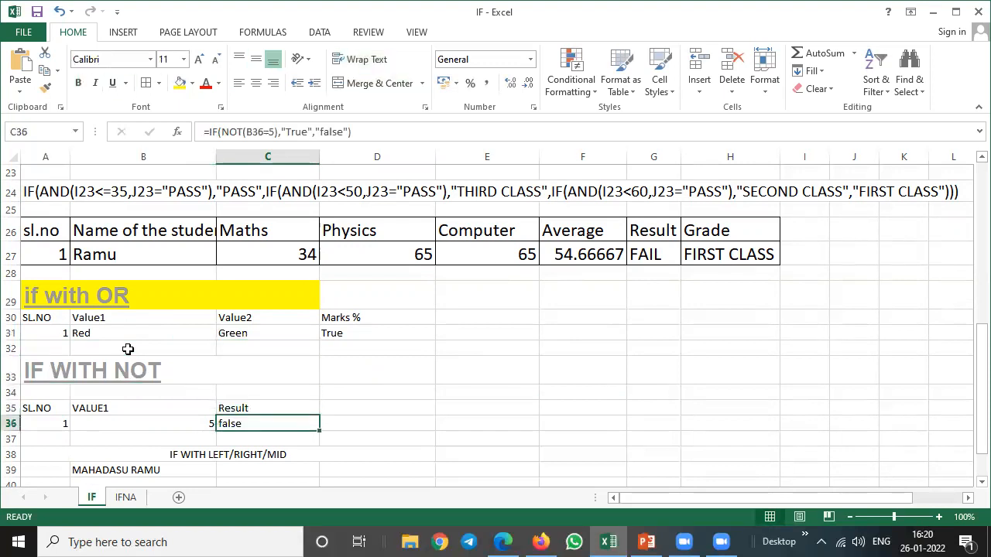
key("Down")
key("Down")
key("Down")
key("Down")
key("Down")
key("Down")
key("Down")
key("Down")
key("Down")
key("Down")
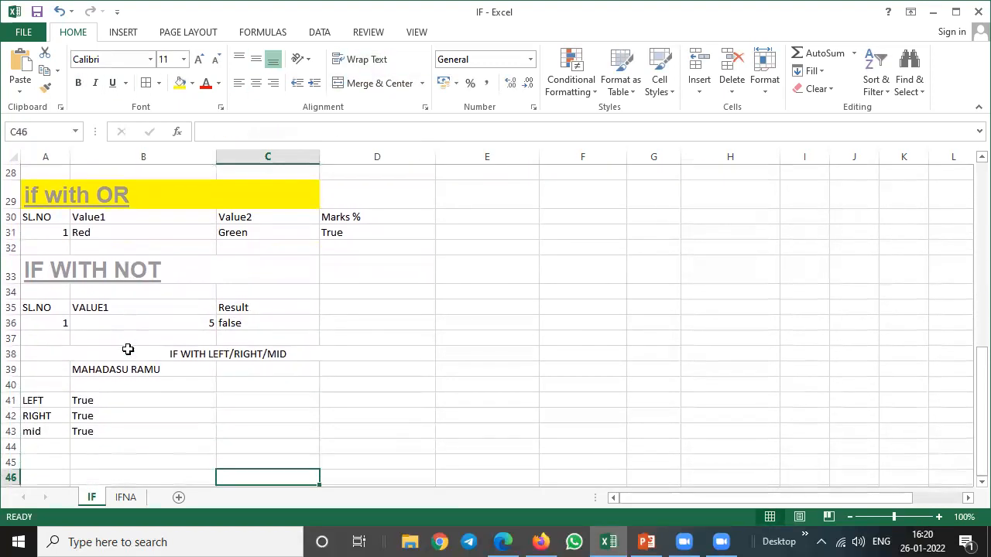
left_click(939, 517)
left_click(939, 517)
left_click(939, 517)
left_click_drag(781, 497, 766, 525)
scroll(144, 307, "down", 1)
scroll(160, 298, "up", 2)
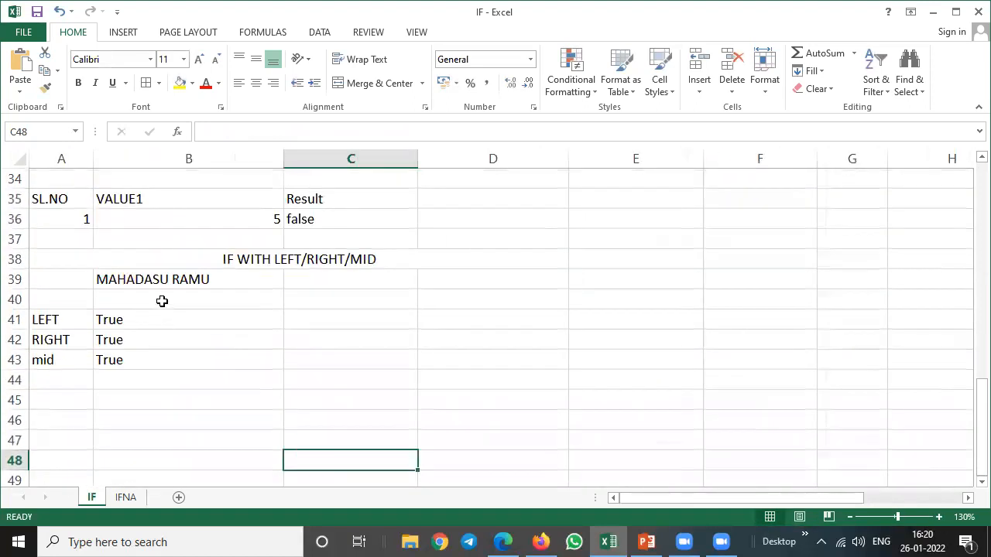
left_click(163, 295)
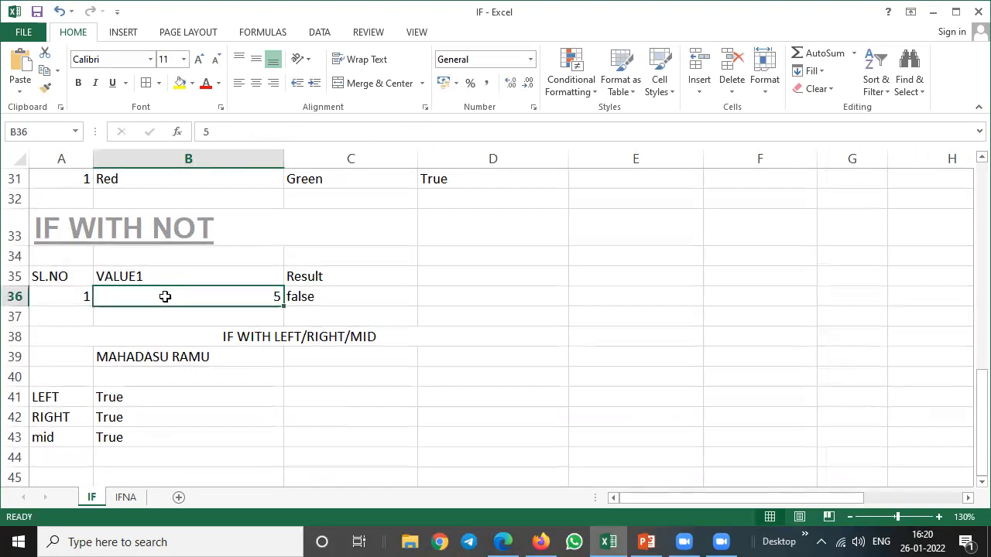
left_click(302, 296)
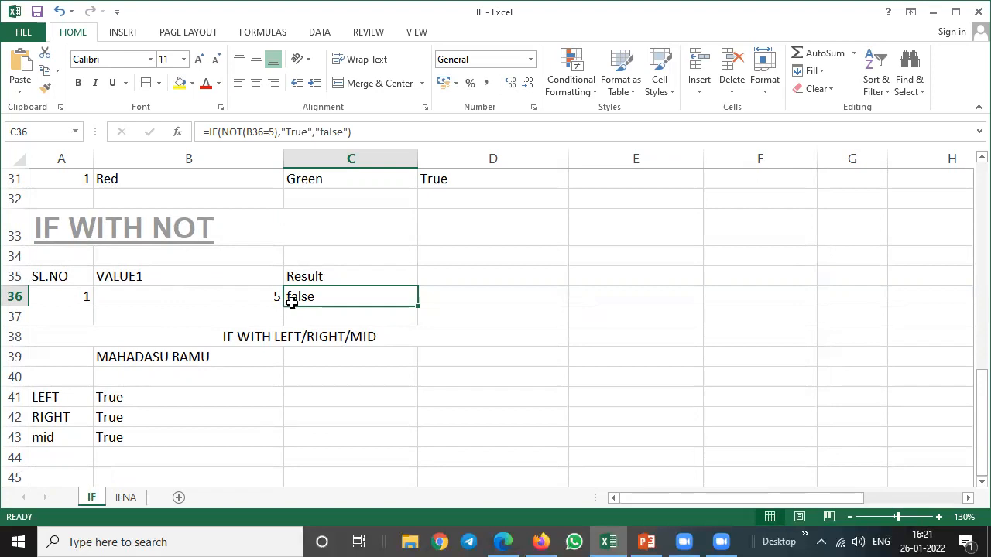
Test the NOT formula with the values 6 and 1 in B36.
left_click(253, 295)
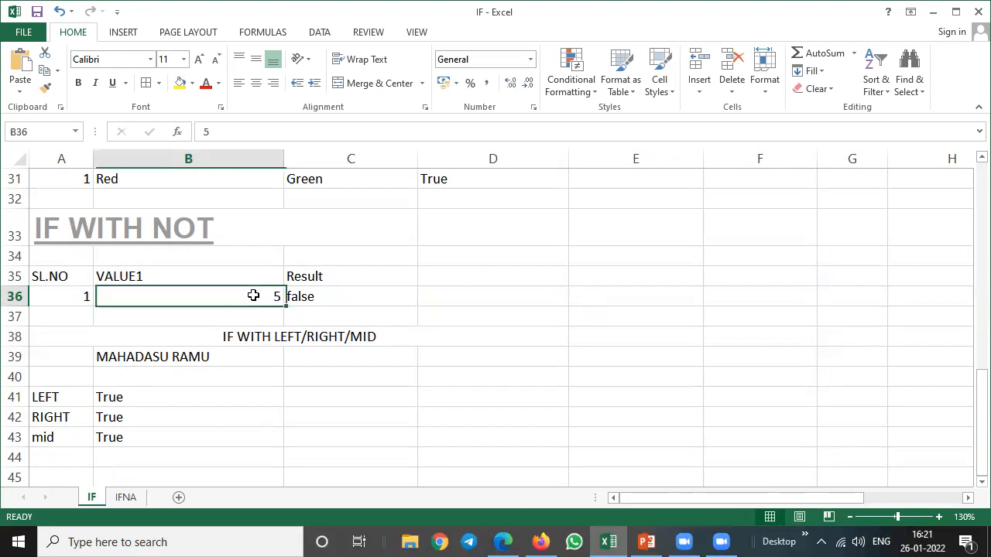
type("6")
key("Return")
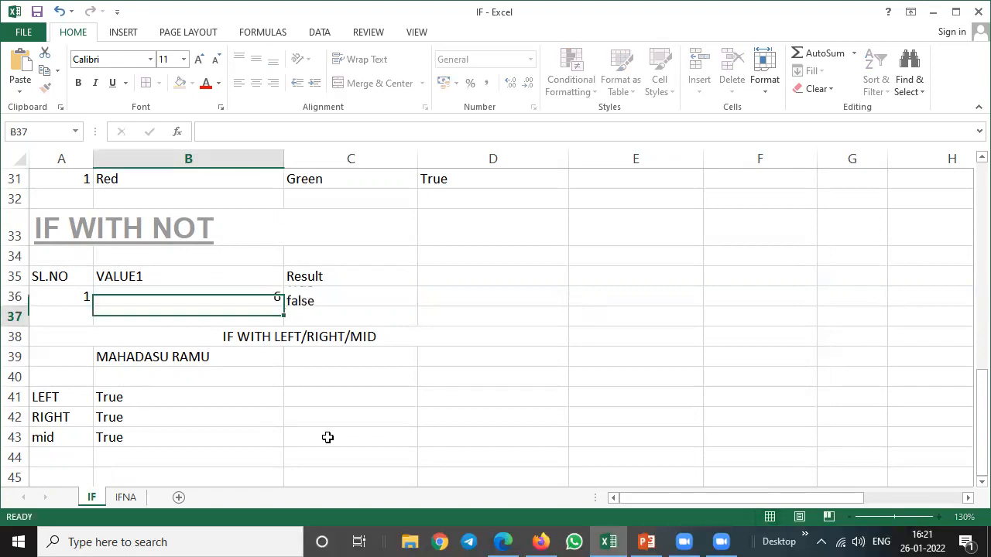
key("Up")
type("1")
key("Return")
type("100")
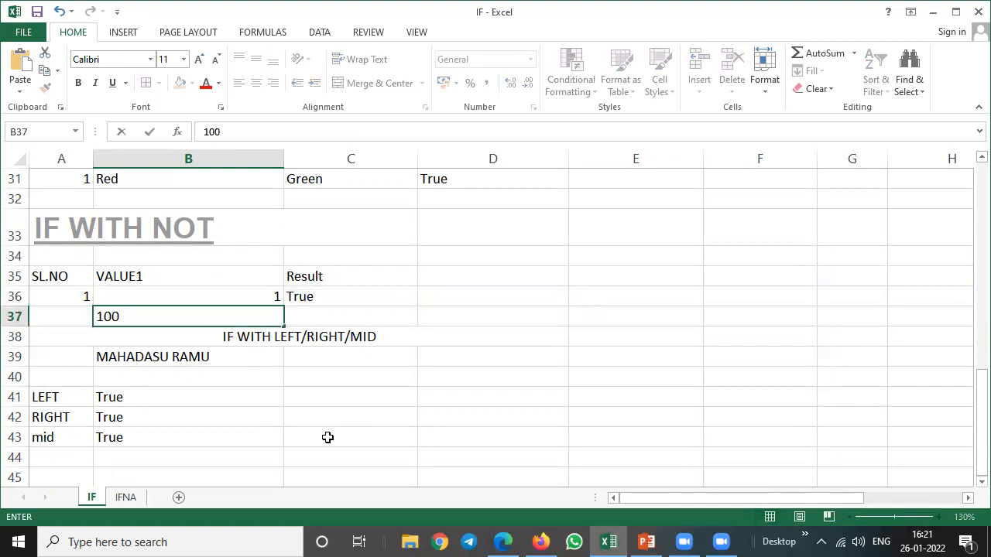
key("Return")
key("Up")
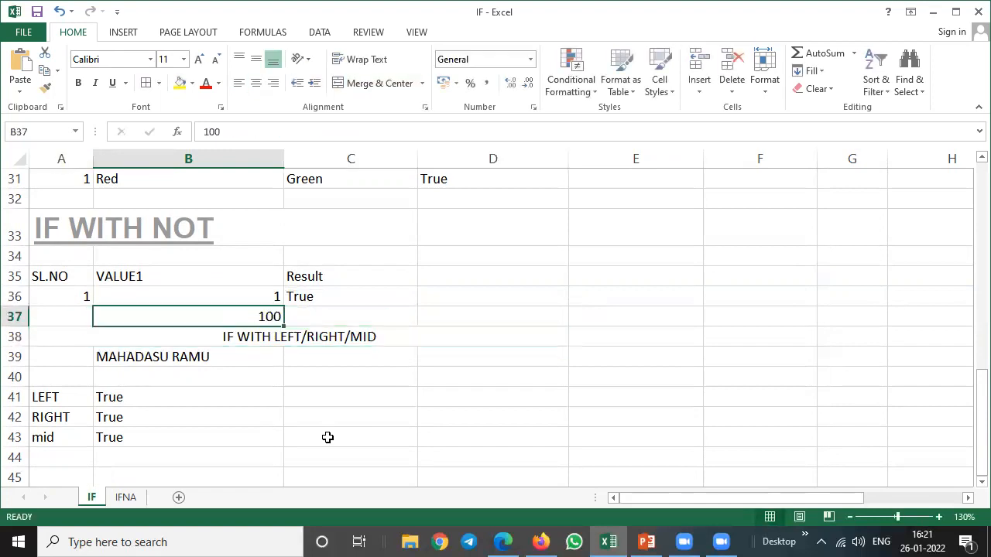
key("Delete")
Test the IF WITH NOT formula by entering 100 and 5 in B36, checking the result in C36.
key("Up")
type("100")
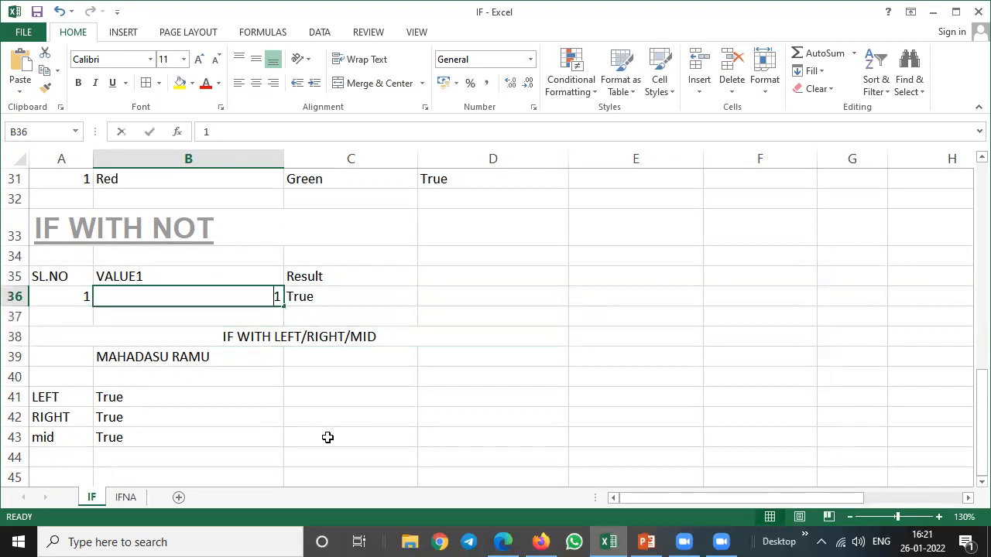
key("Return")
key("Up")
key("Right")
key("Left")
type("5")
key("Return")
key("Up")
key("Right")
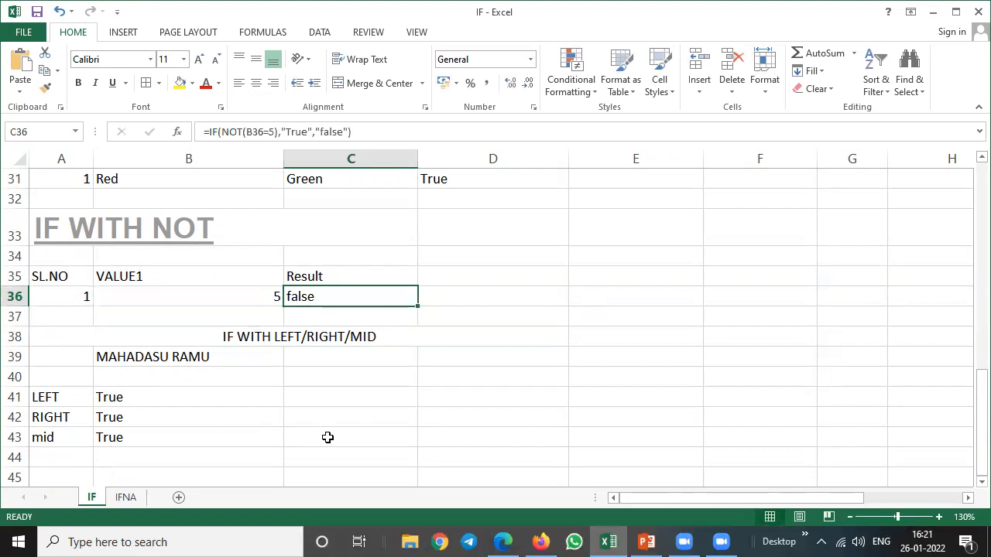
Fill the NOT result cell C36 with yellow and inspect its formula without editing it.
left_click(182, 87)
key("F2")
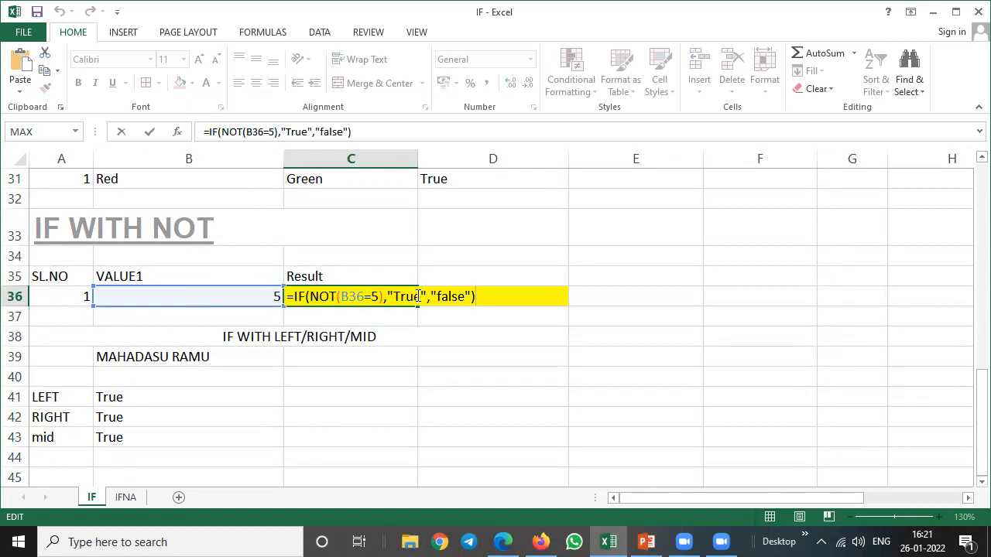
key("Return")
key("Up")
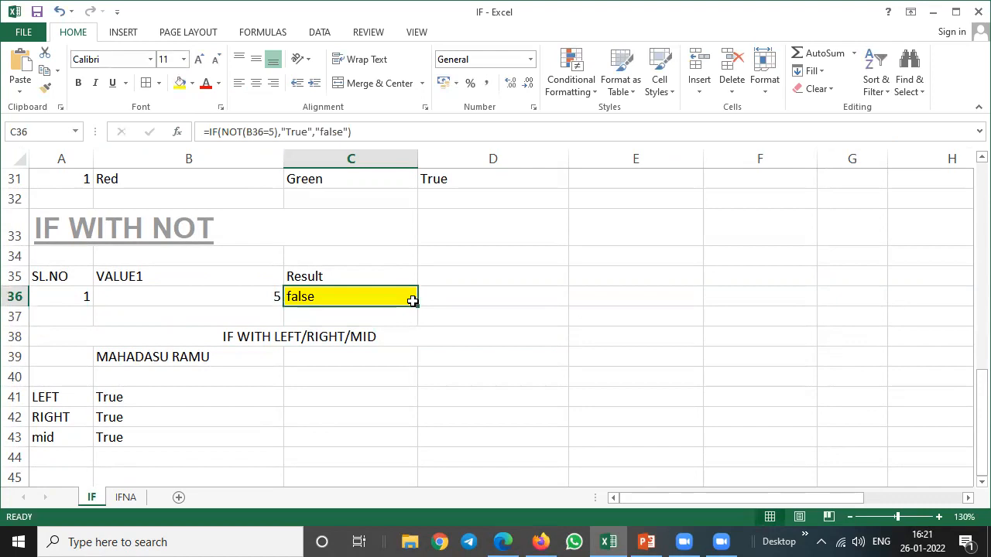
Test the highlighted NOT result again with the values 56 and 5 in B36.
key("Left")
type("56")
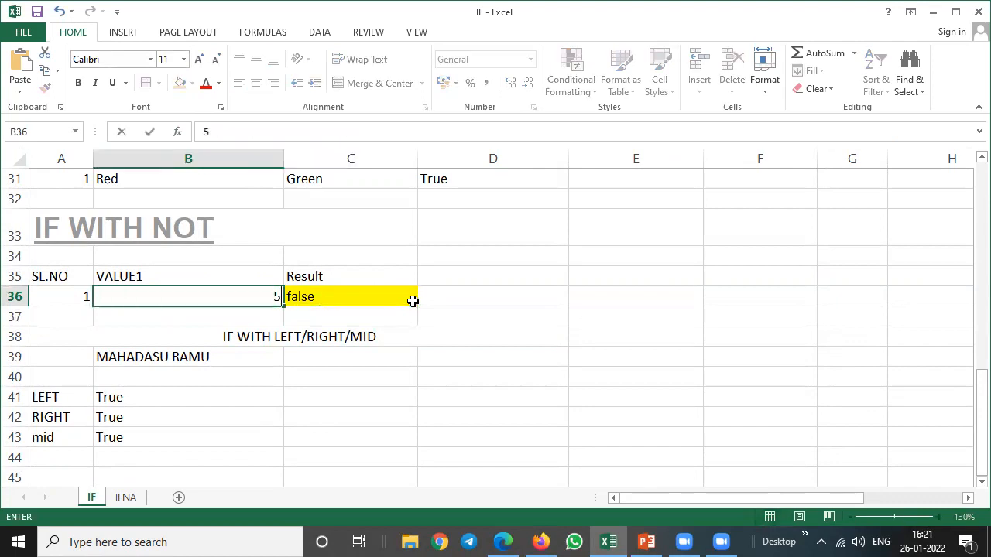
key("Return")
key("Up")
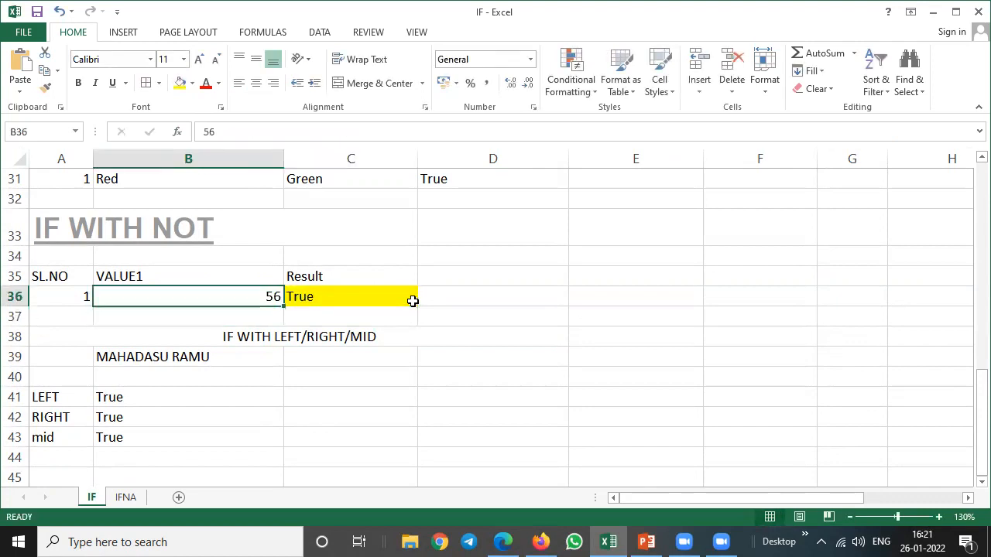
type("5")
key("Return")
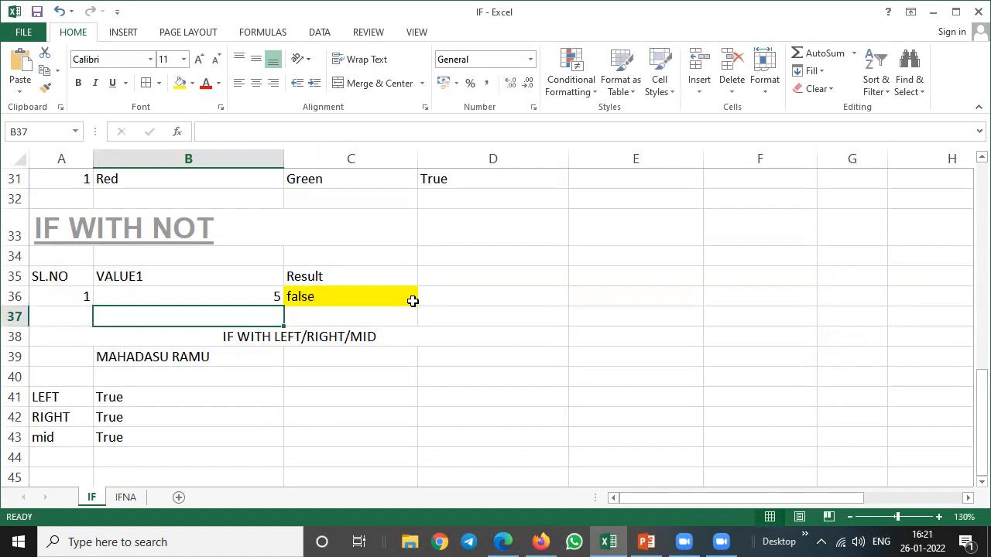
In the IF WITH LEFT/RIGHT/MID example, enter =LEFT(B39,8) in C41 to extract the first eight characters.
left_click(328, 335)
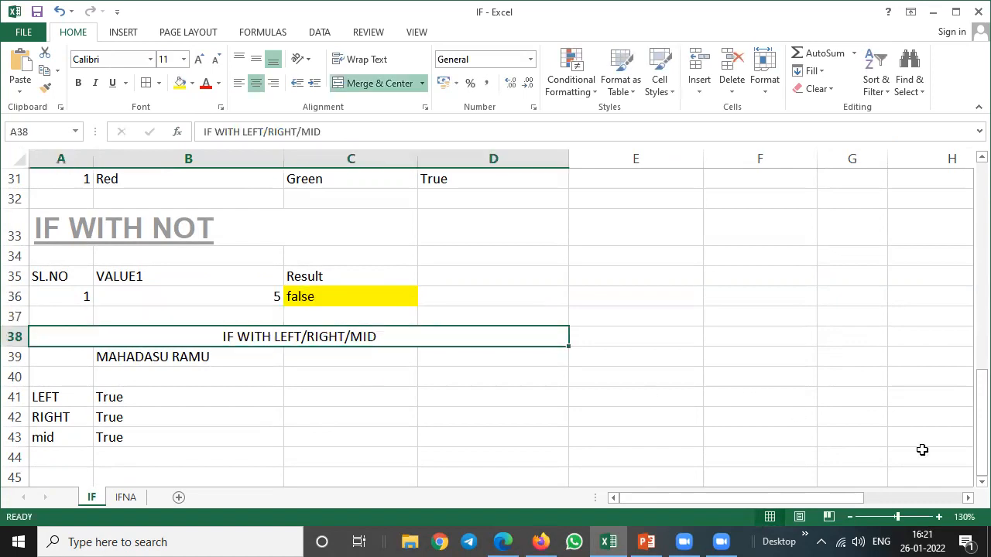
left_click(981, 481)
left_click(981, 482)
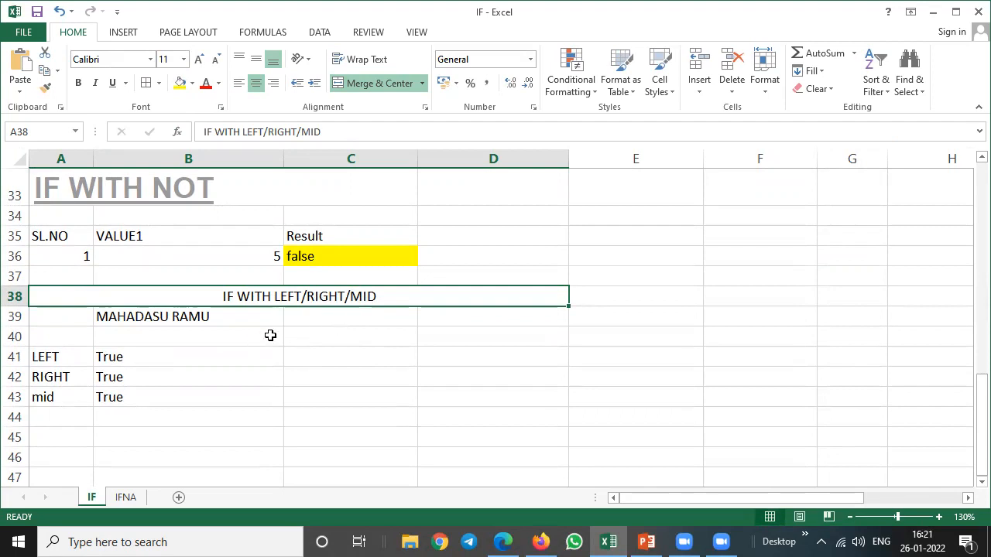
left_click(146, 319)
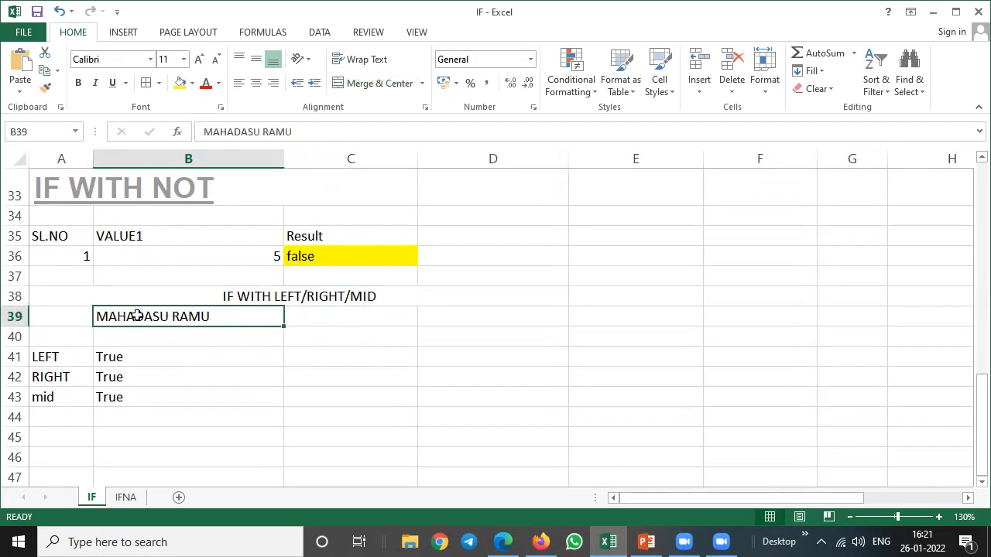
left_click(325, 358)
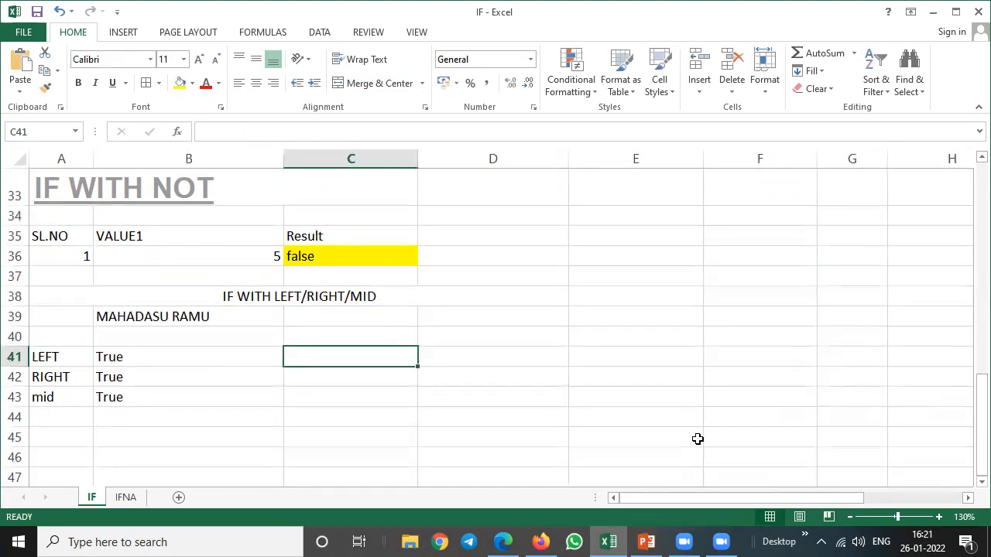
type("=lef")
key("Tab")
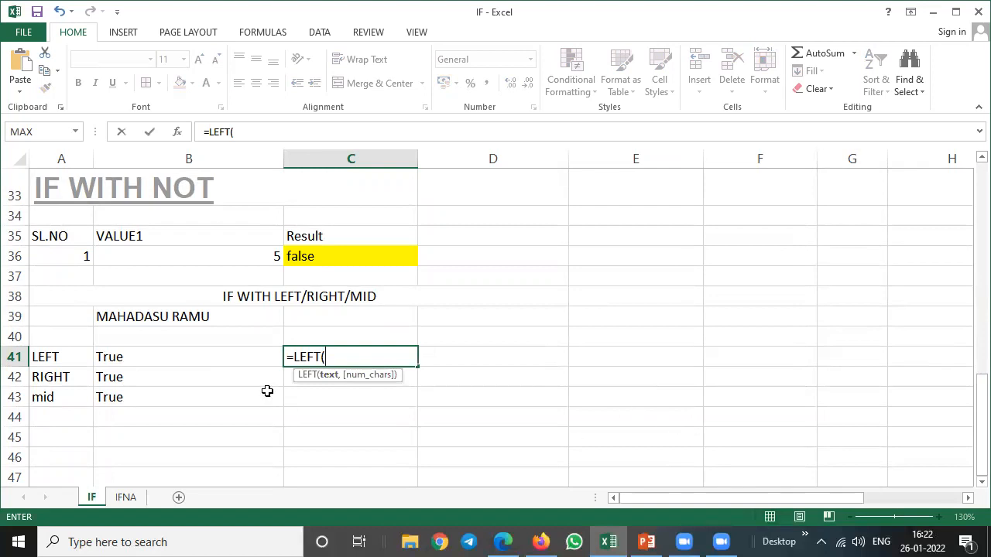
left_click(144, 317)
type(",8")
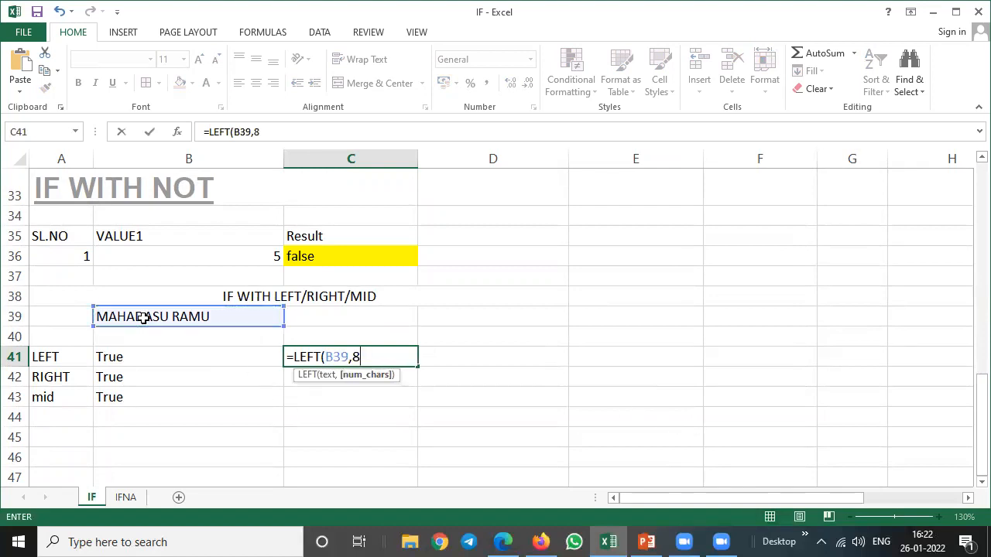
type(")")
key("Return")
key("Up")
key("Down")
Enter =RIGHT(B39,4) in C42 to extract the last four characters of the text.
type("=ri")
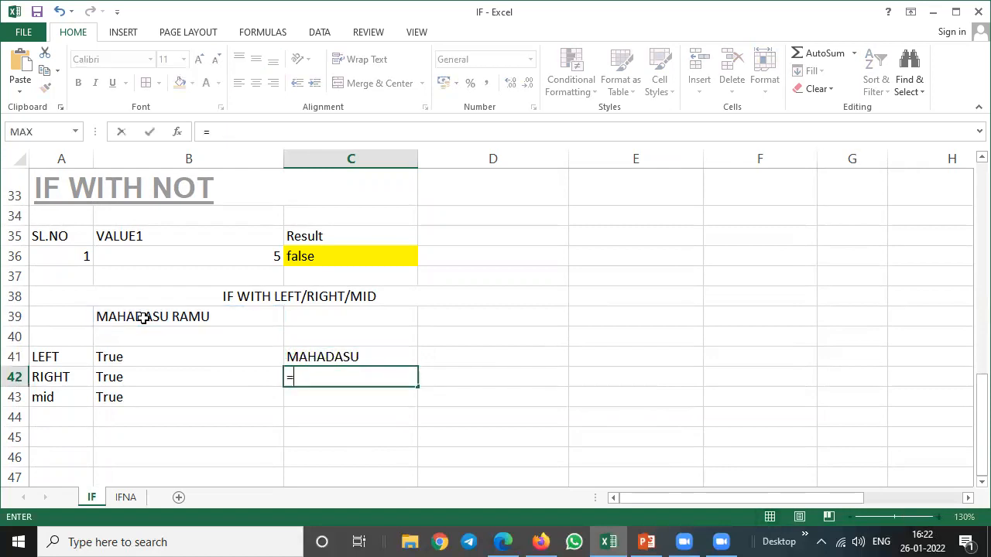
key("Tab")
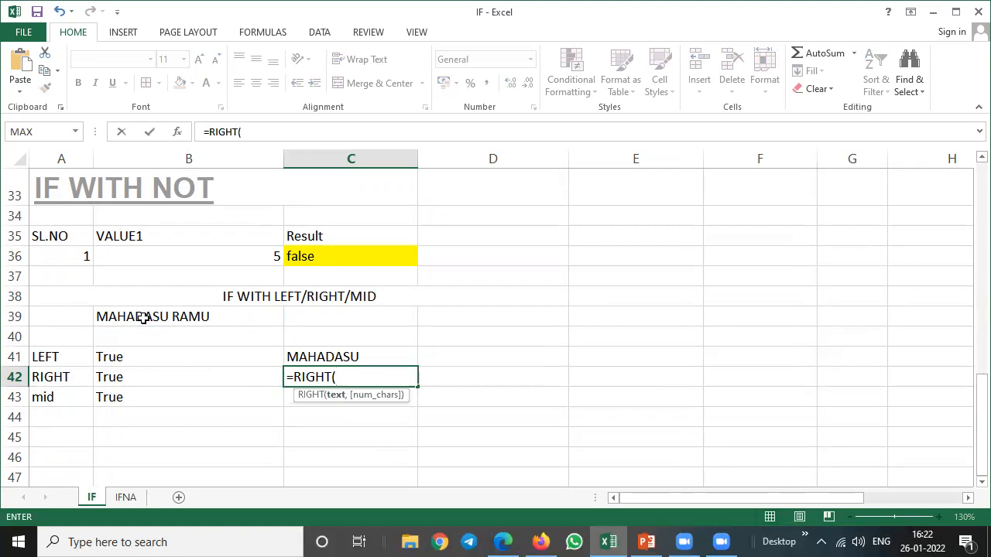
left_click(144, 317)
type(",")
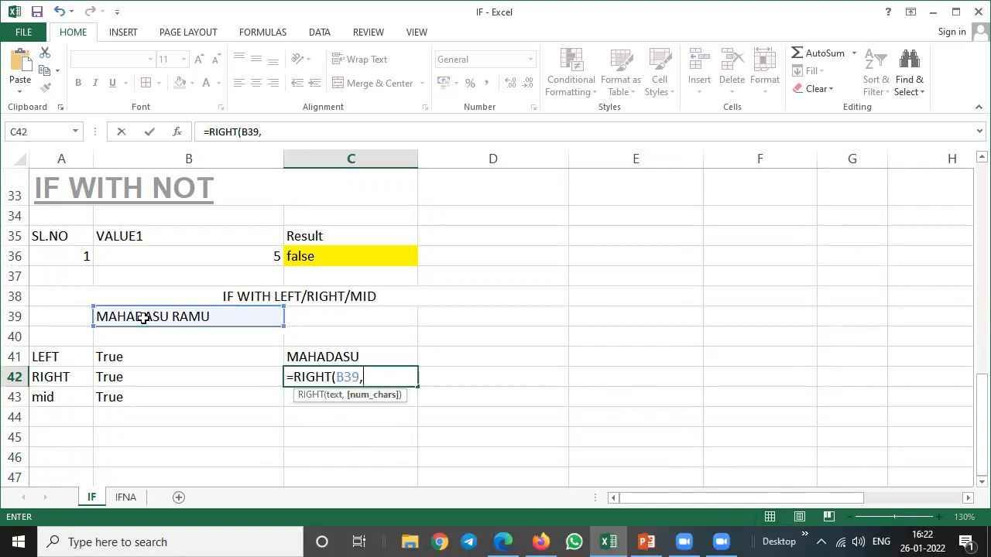
type("4)")
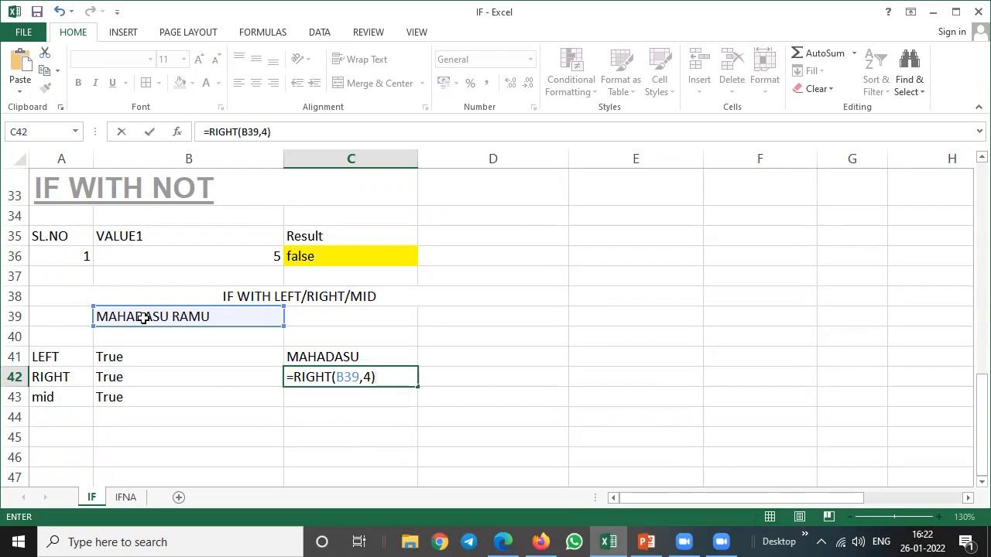
key("Return")
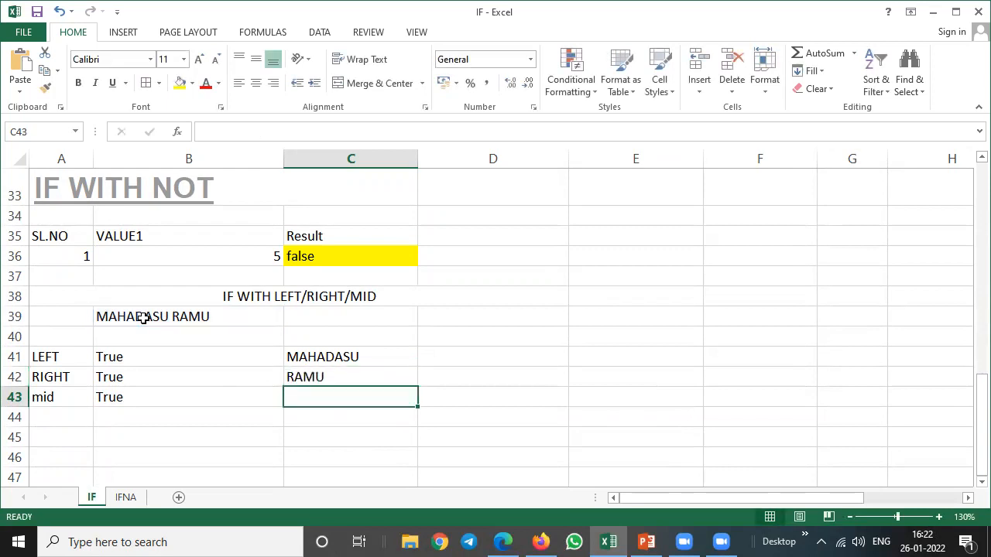
Enter =MID(B39,5,4) in C43 to extract four characters starting at the fifth.
type("=")
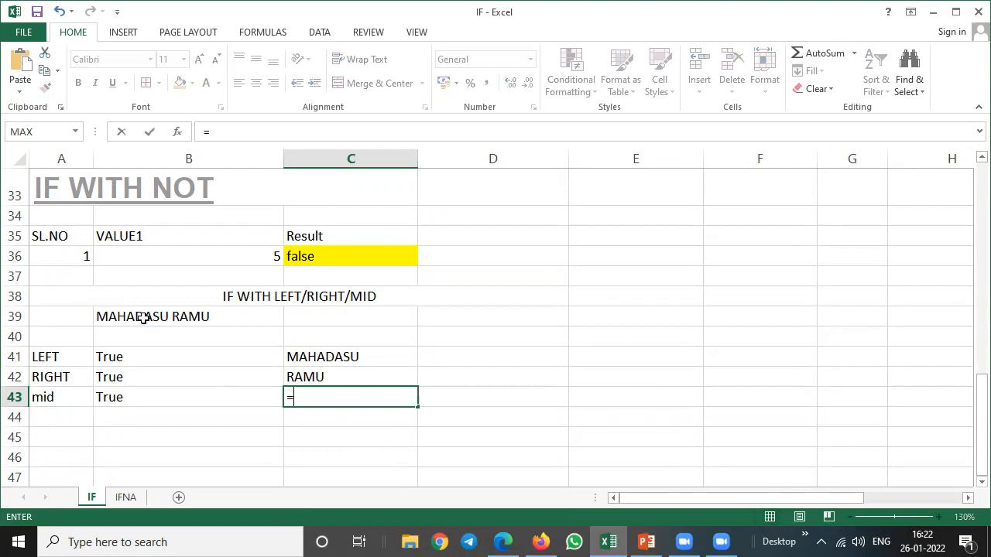
type("mi")
key("Tab")
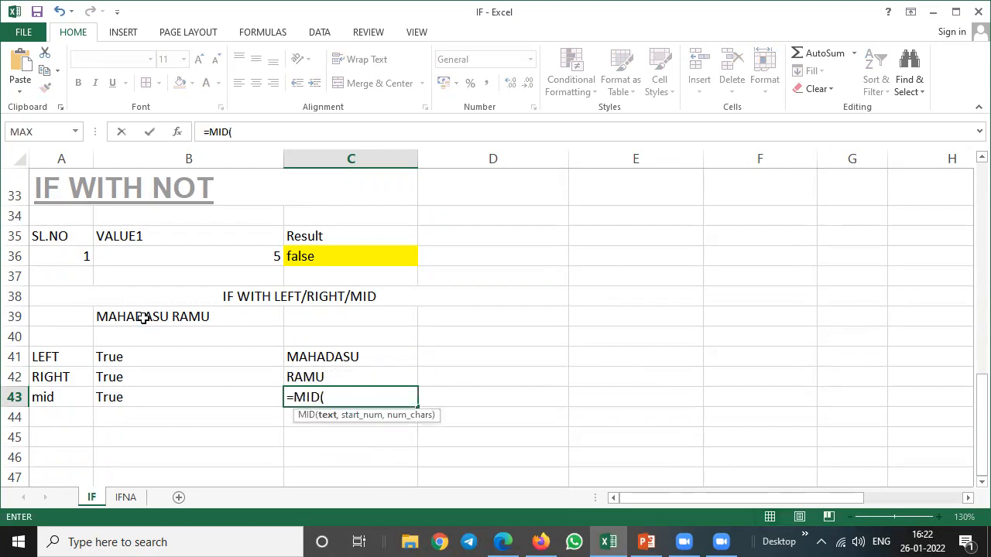
left_click(144, 317)
type(",")
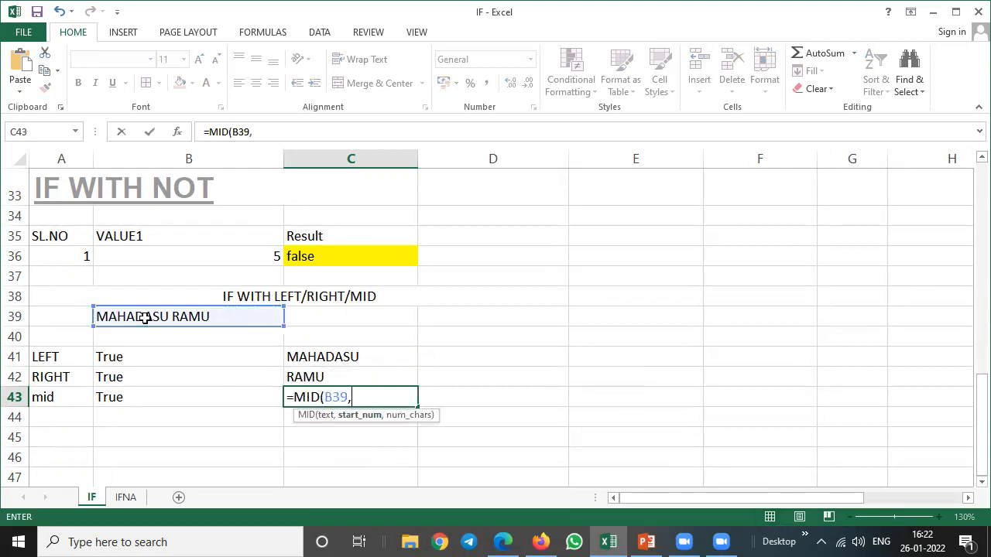
type("5,4")
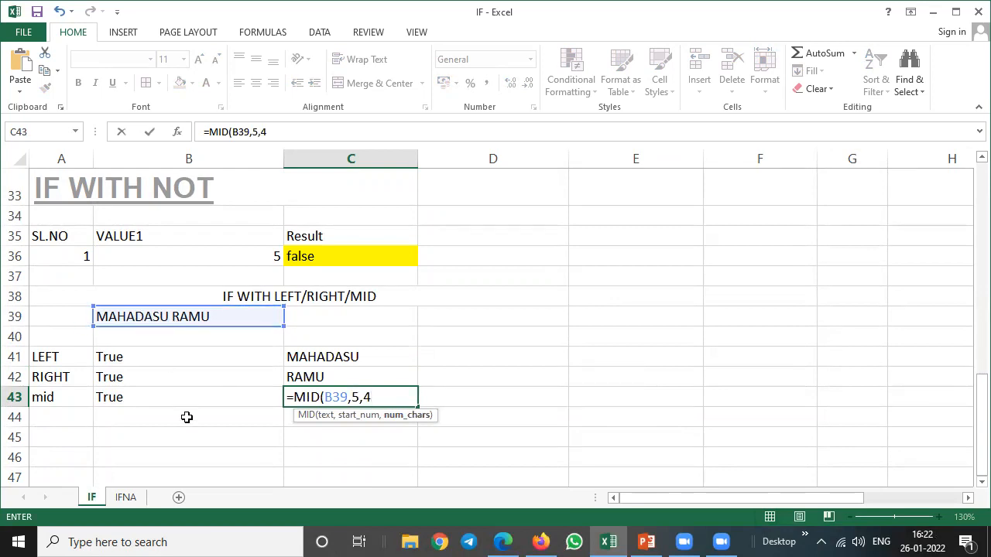
type(")")
key("Return")
Review the LEFT, RIGHT and MID formulas and their extracted text in C41 to C43.
key("Up")
key("Up")
key("Up")
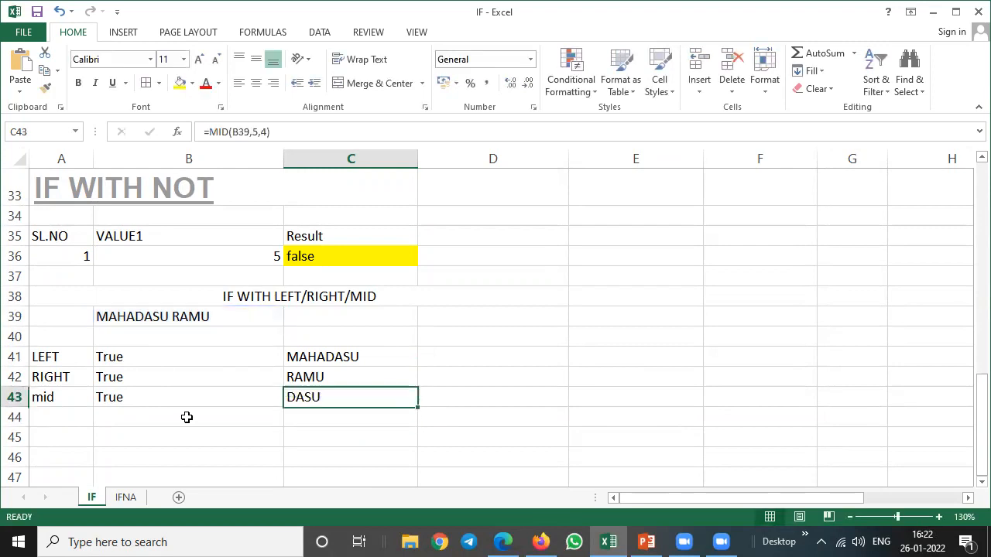
key("Down")
key("Down")
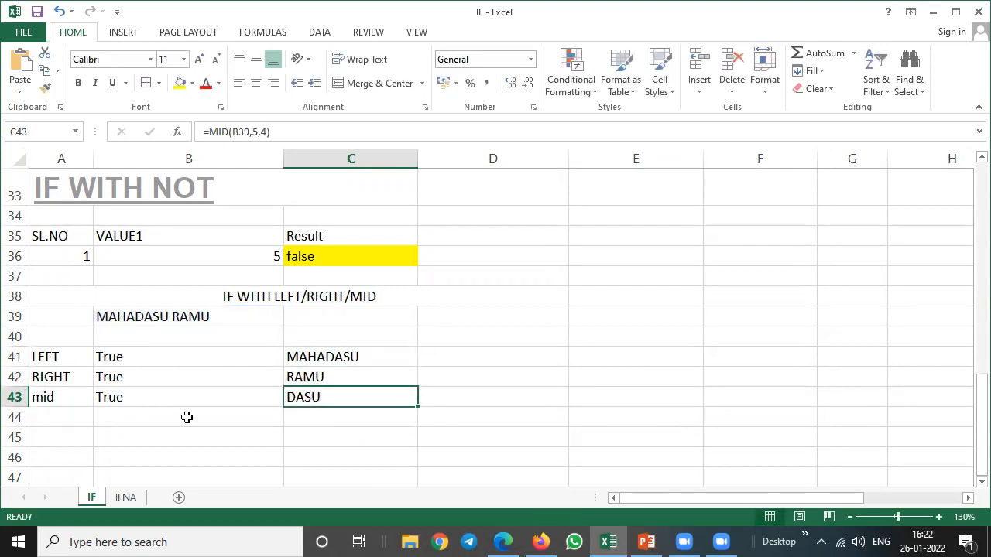
key("Up")
key("Up")
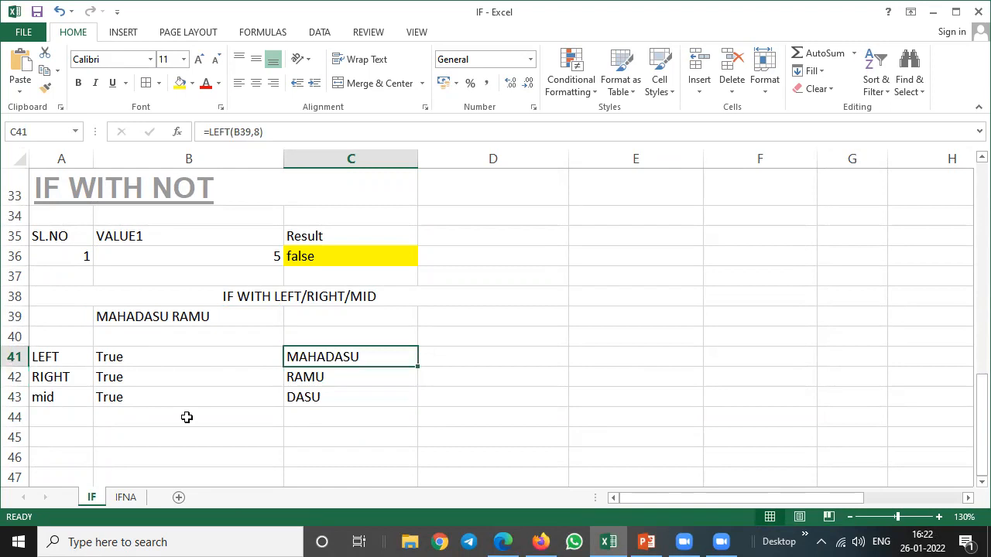
Examine the IF formulas combined with LEFT, RIGHT and MID in B41 to B43, leaving them unedited, and switch to Zoom.
key("Left")
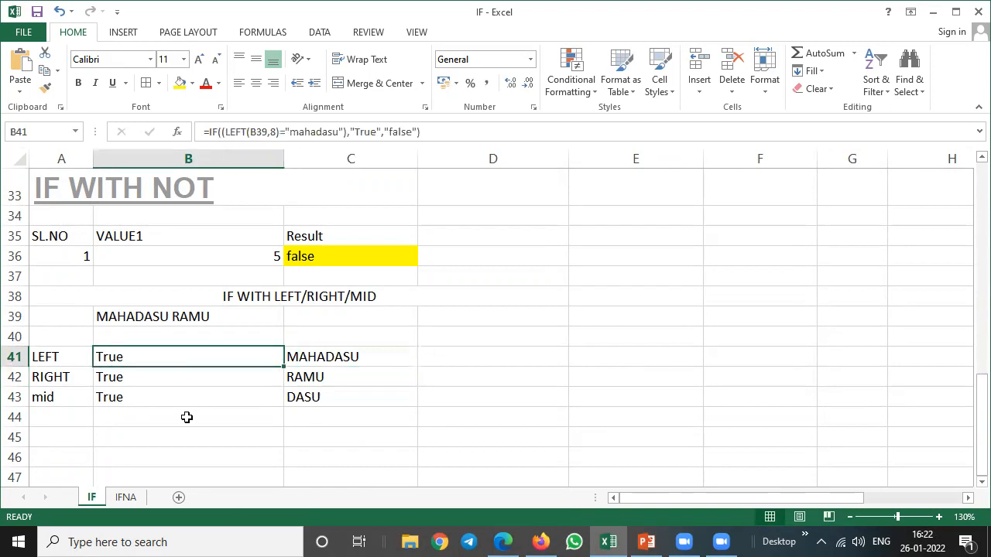
key("F2")
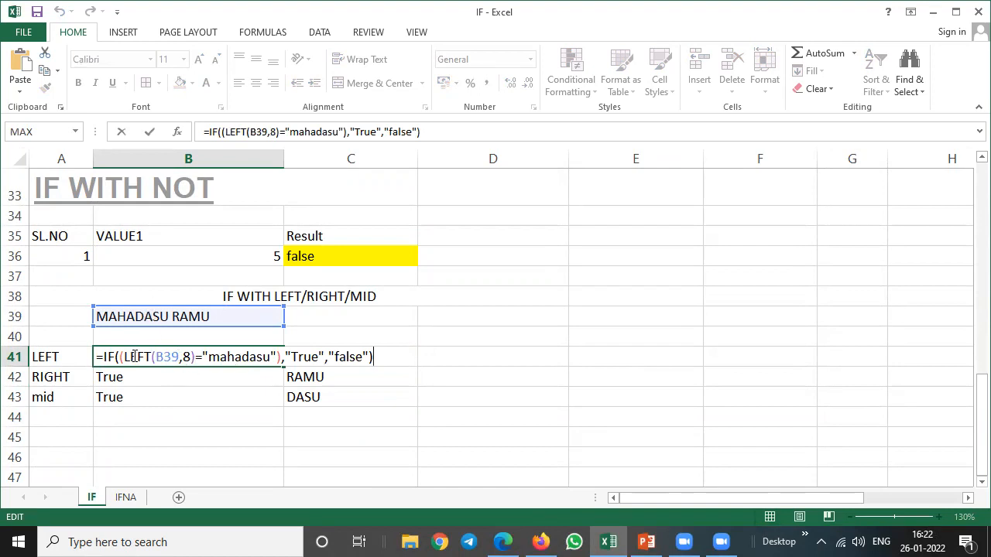
left_click_drag(126, 357, 197, 358)
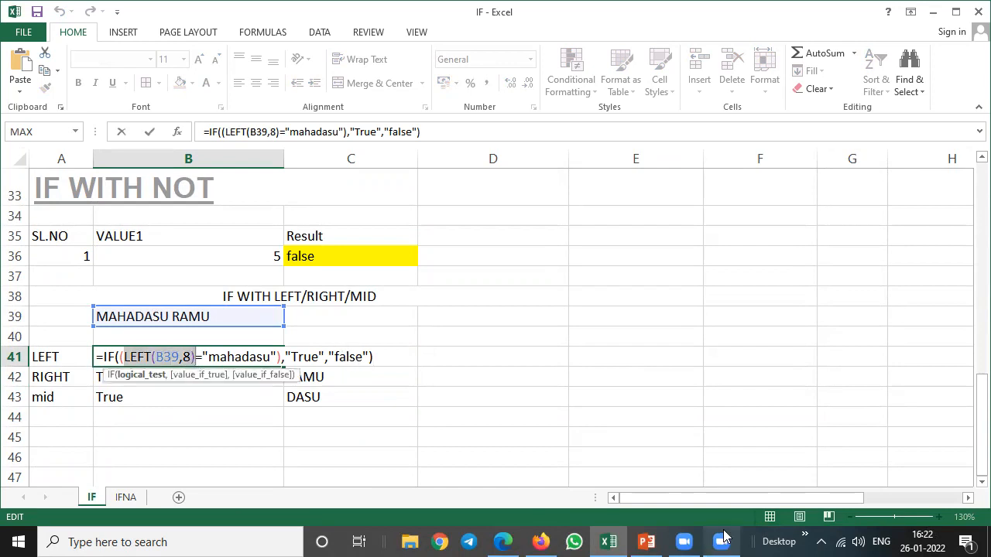
mouse_move(721, 540)
key("Return")
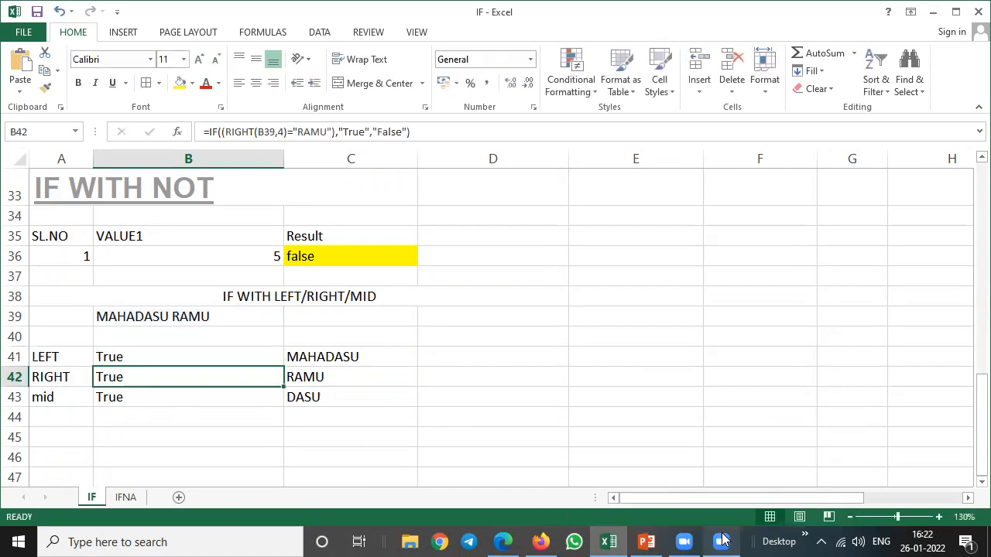
key("F2")
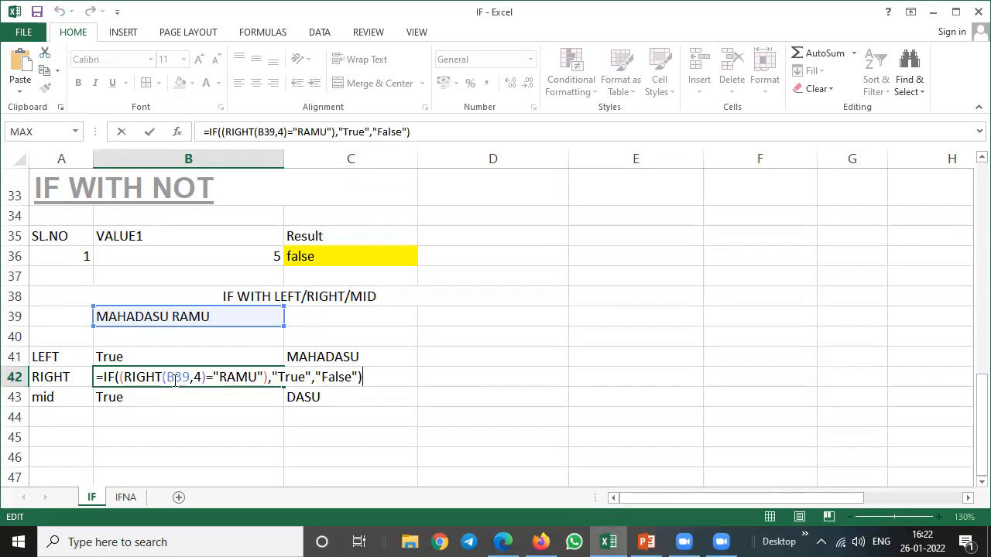
left_click_drag(128, 377, 190, 377)
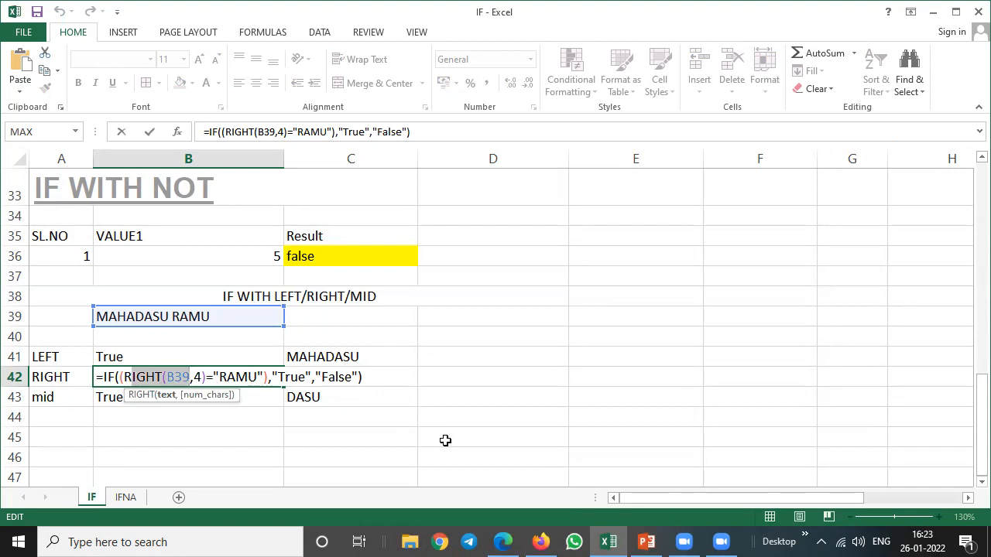
key("Return")
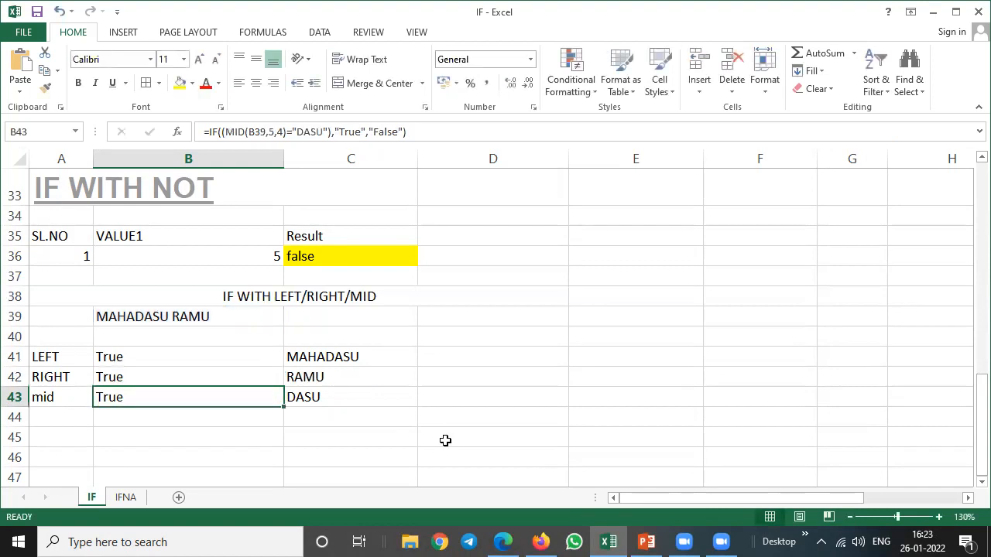
key("F2")
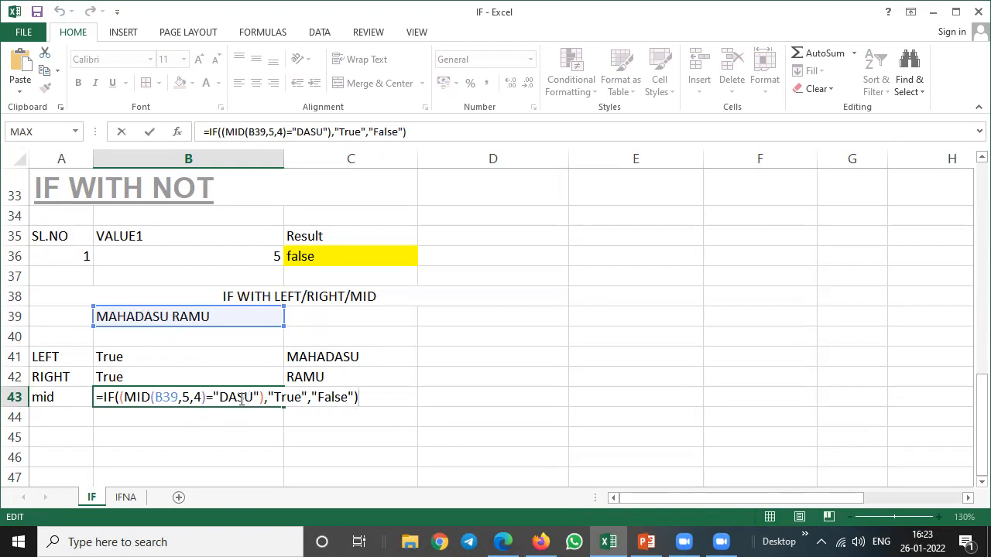
key("Return")
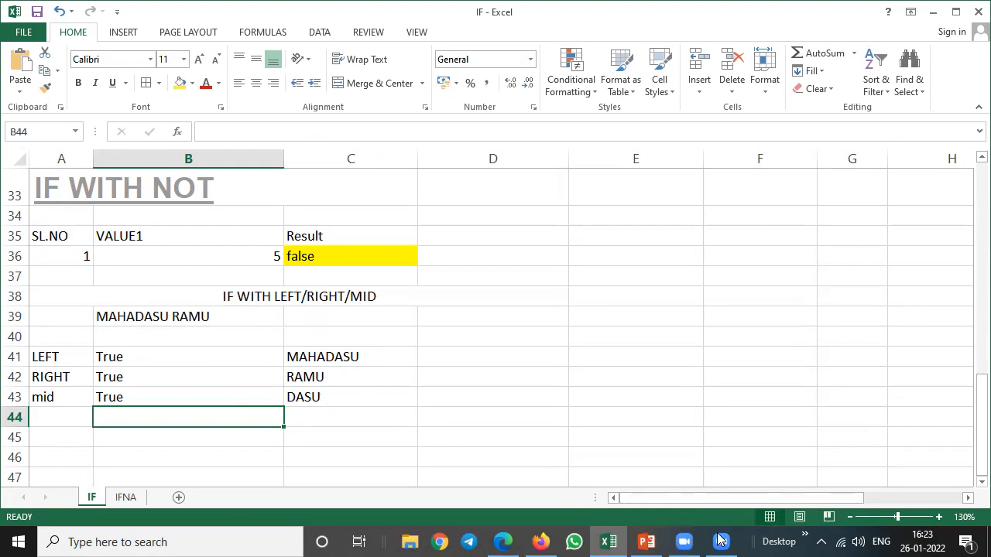
left_click(720, 540)
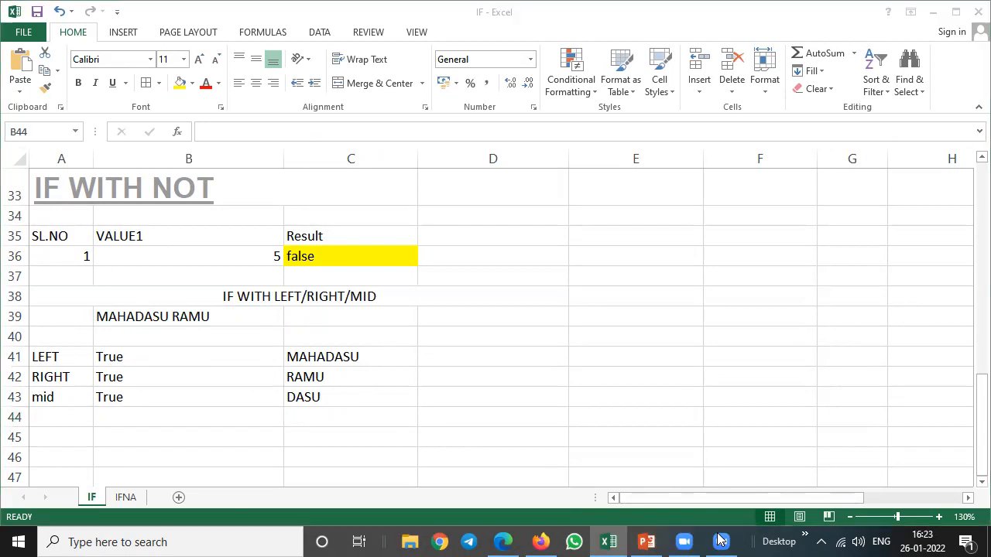